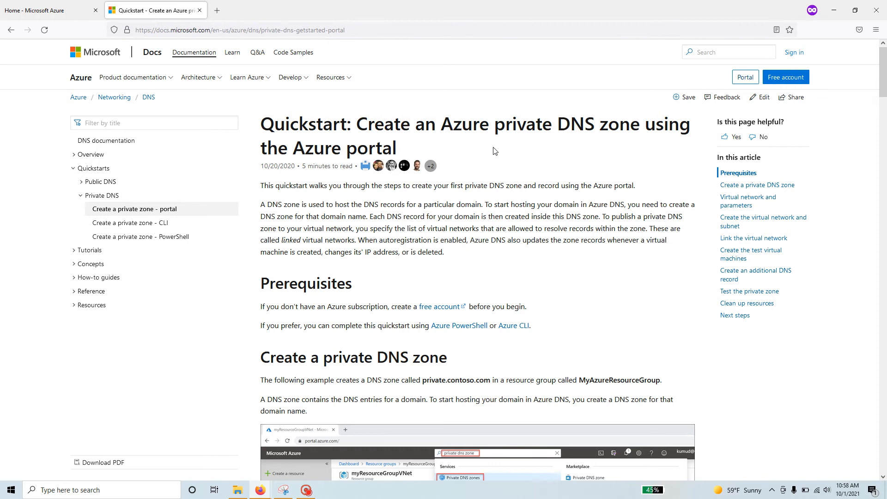
Scroll the quickstart to its numbered steps, highlighting private.contoso.com and MyAzureResourceGroup along the way.
scroll(505, 180, down, 2)
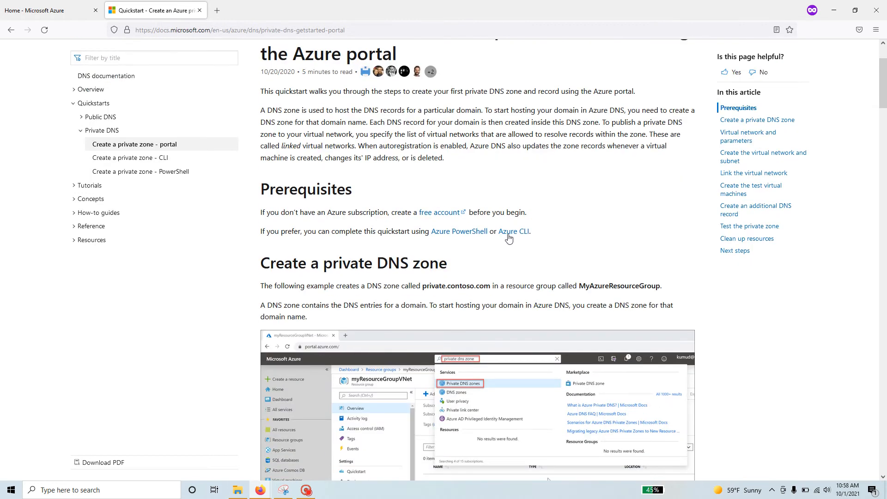
drag(532, 233, 260, 239)
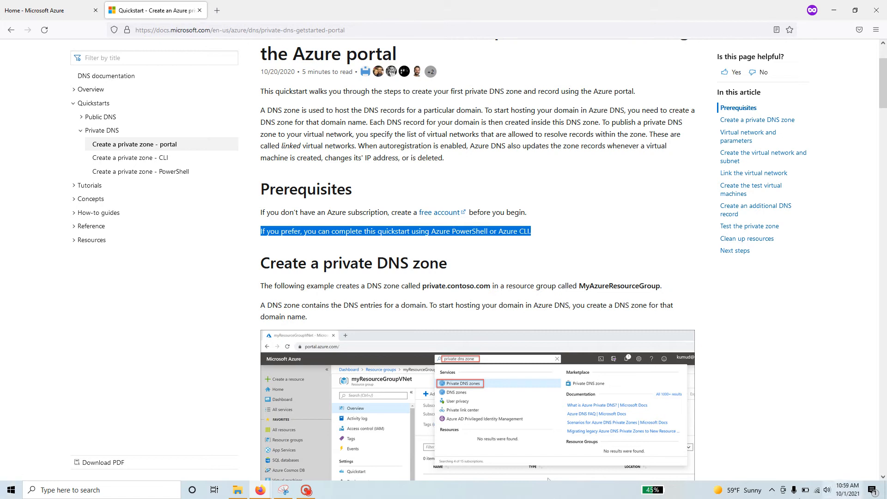
scroll(390, 320, down, 2)
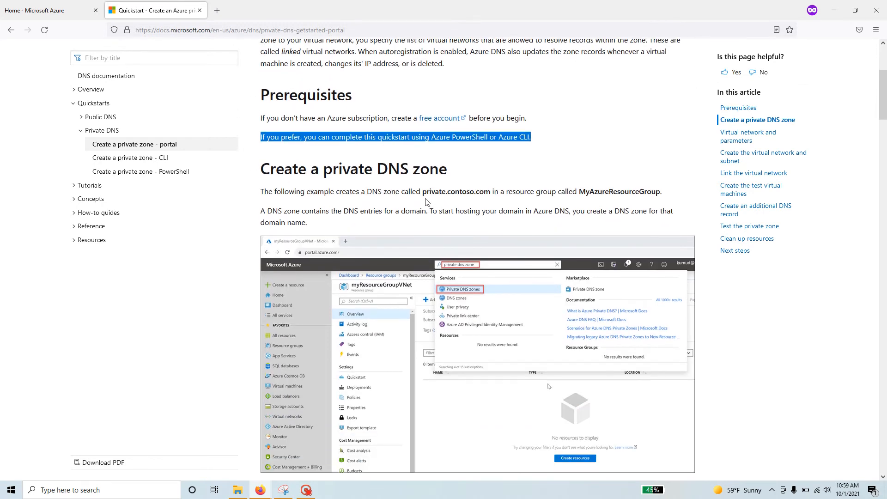
drag(422, 192, 487, 192)
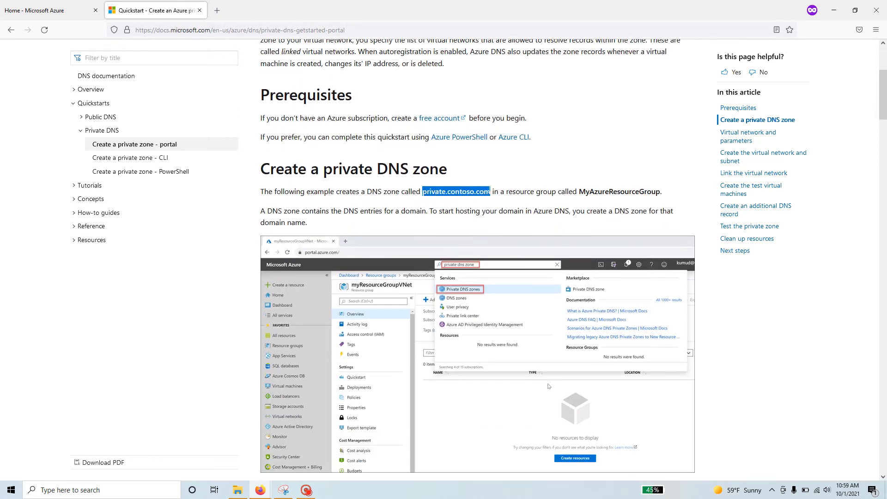
drag(579, 191, 671, 194)
key(ctrl+c)
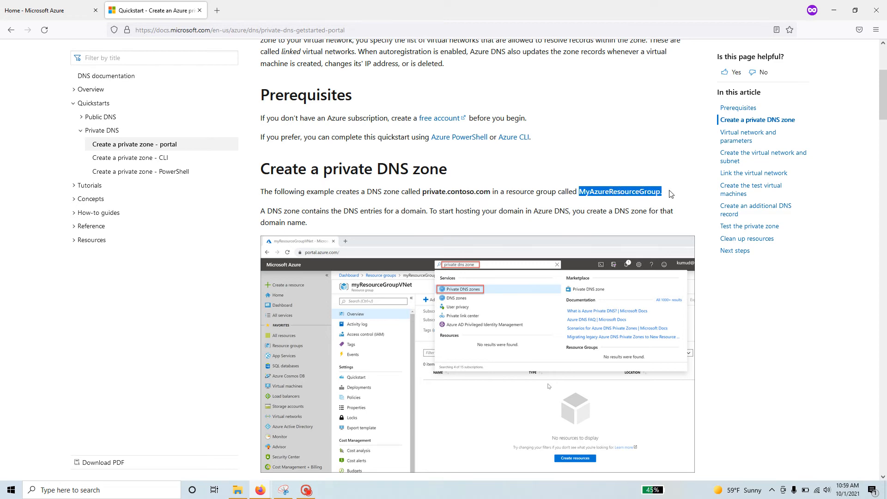
scroll(475, 326, down, 4)
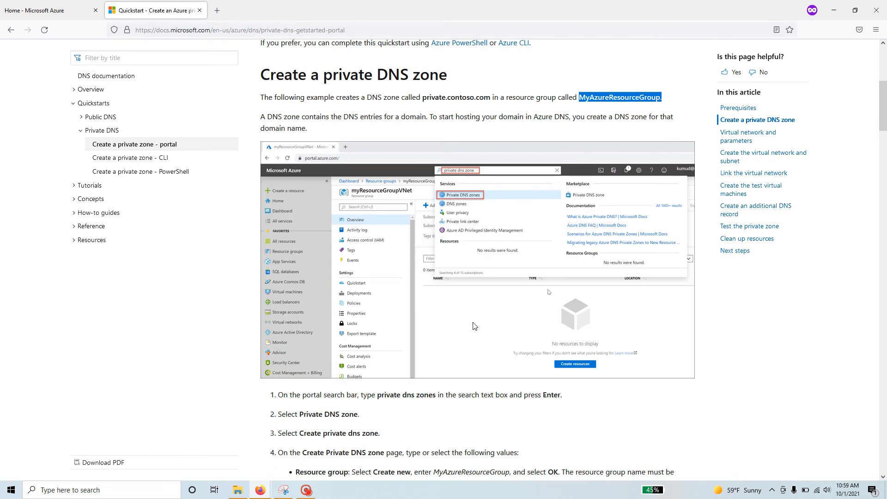
scroll(474, 326, down, 2)
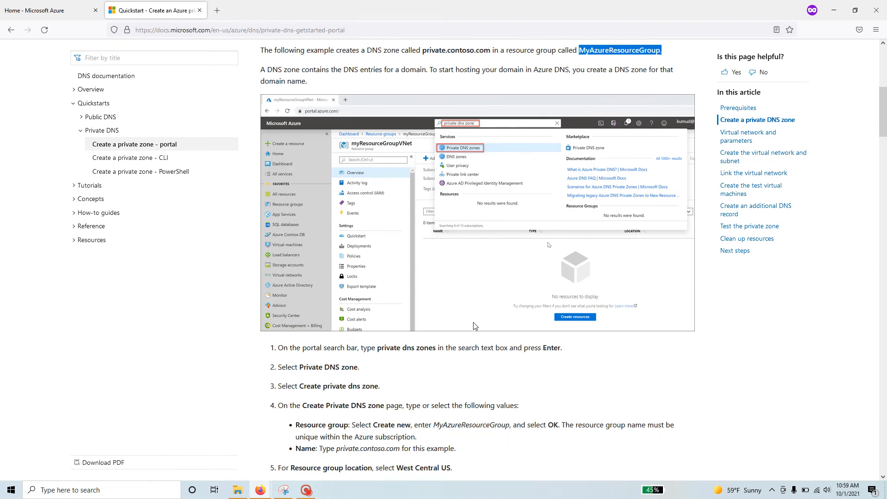
Find Private DNS zones through the portal search and start creating a new zone.
click(34, 10)
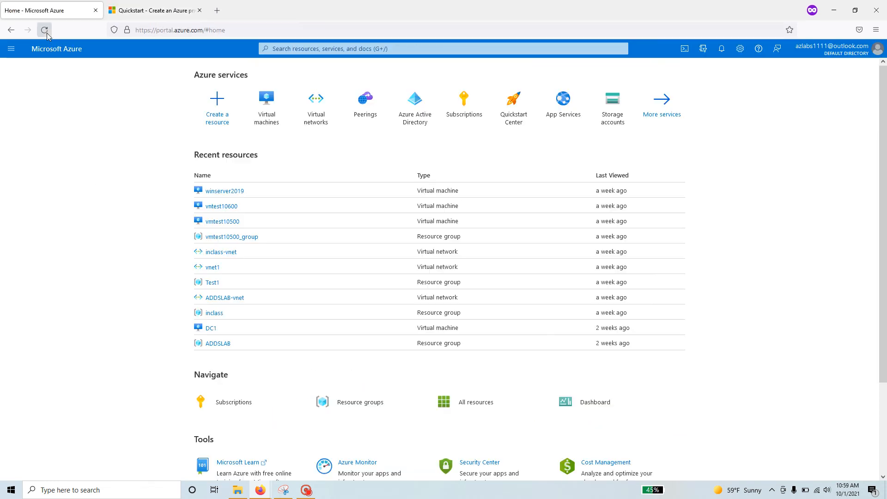
click(325, 50)
text(p)
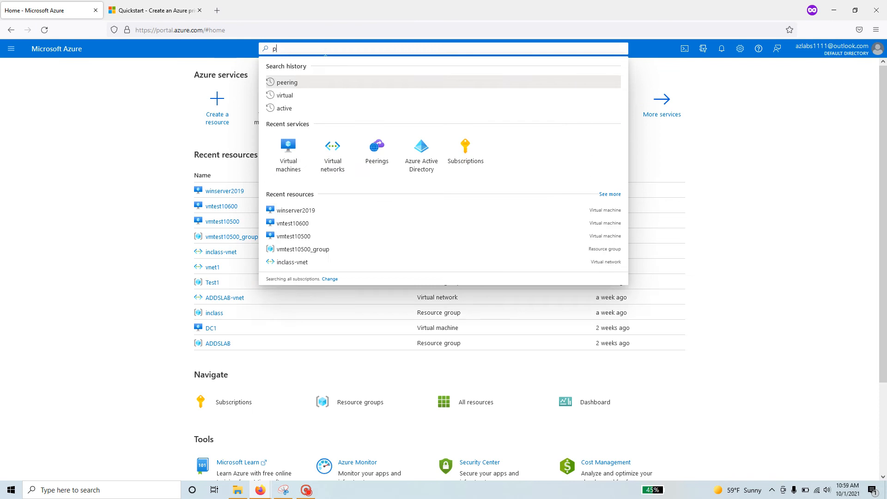
text(riva)
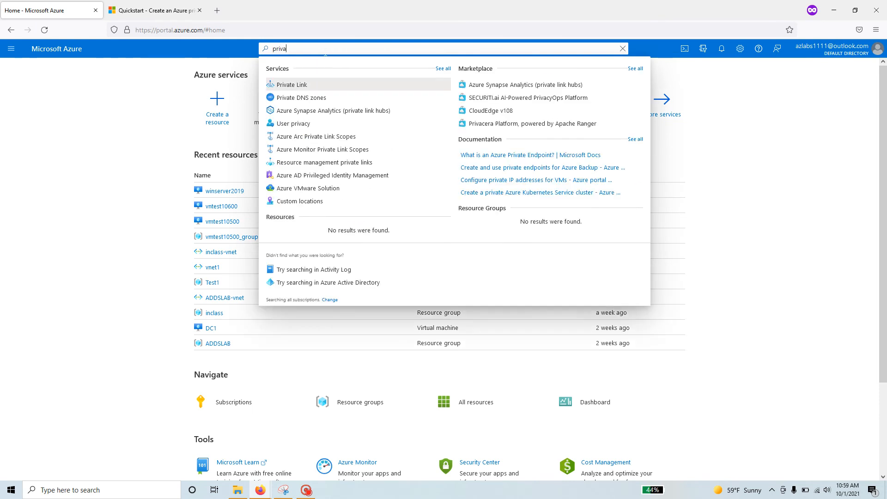
click(318, 98)
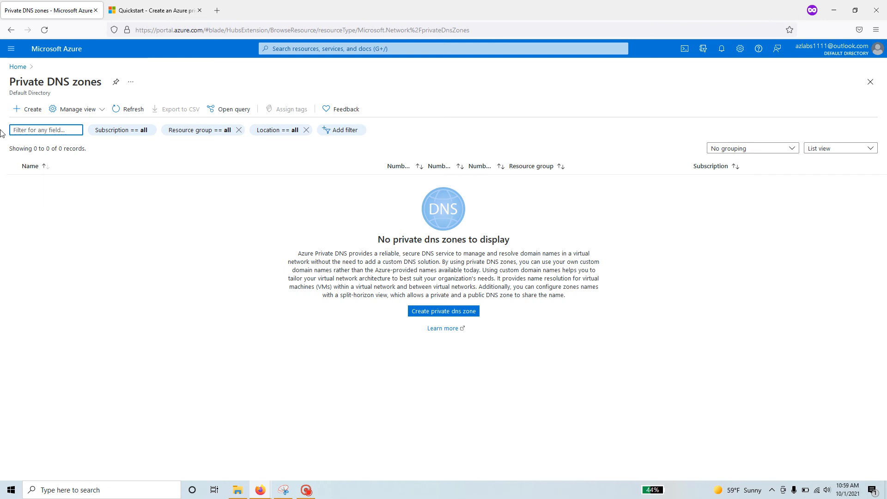
click(39, 111)
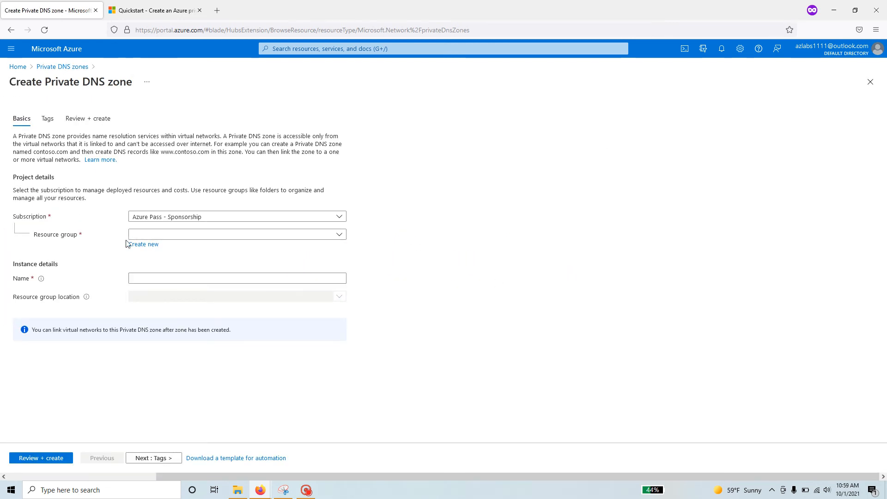
Create a new resource group named MyAzureResourceGroup, copied from the quickstart.
click(139, 244)
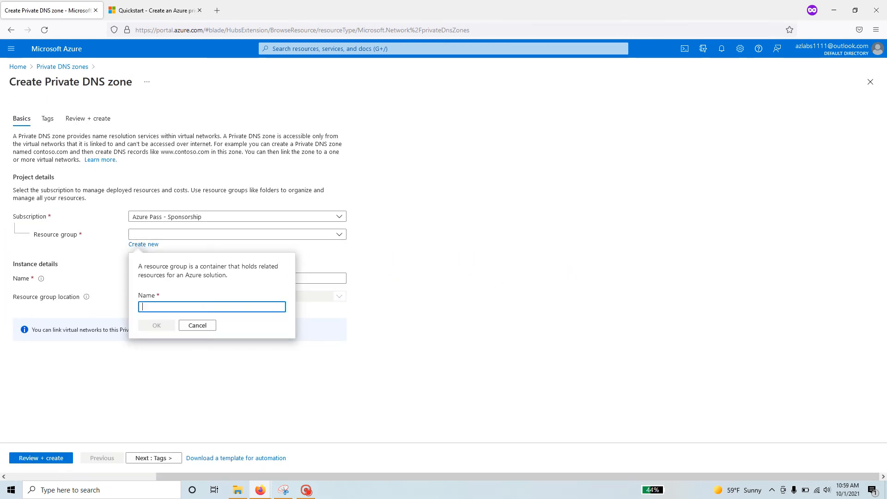
click(161, 13)
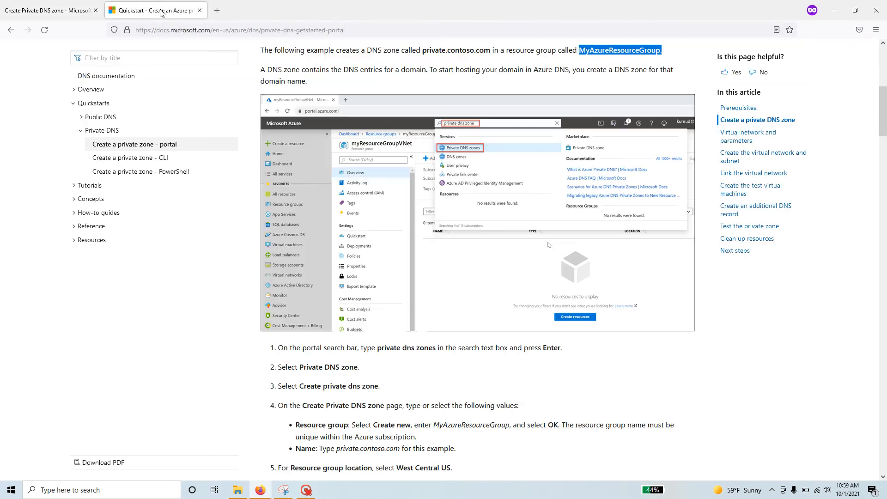
right_click(596, 50)
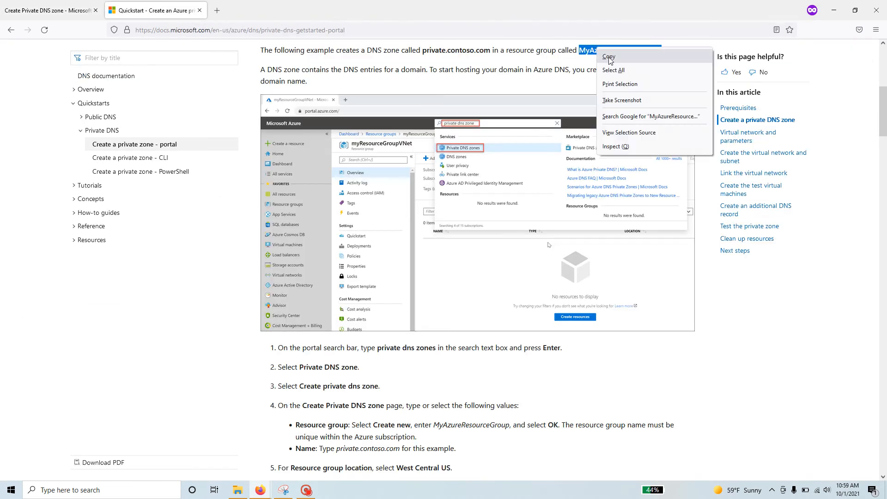
click(610, 54)
key(alt+Tab)
key(alt+Tab)
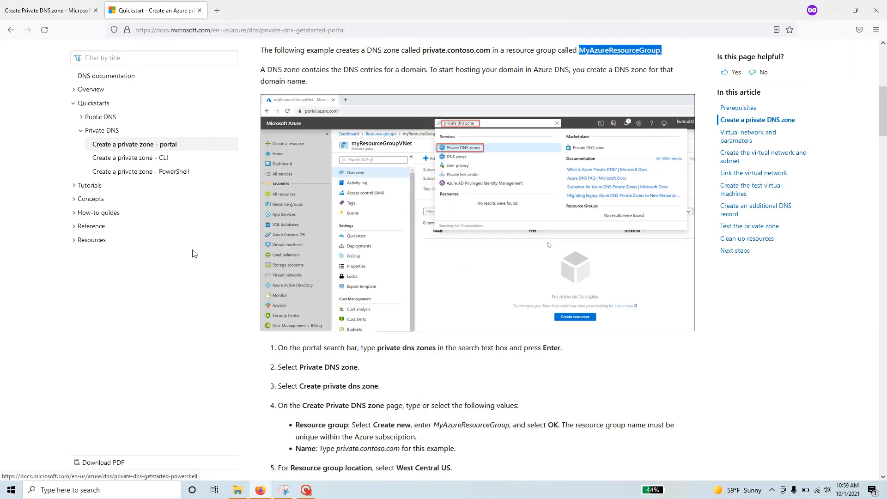
click(88, 10)
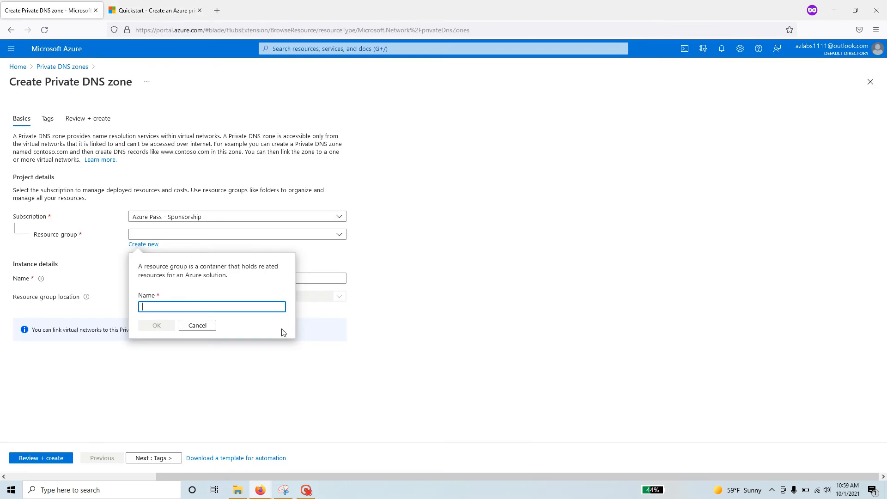
key(ctrl+v)
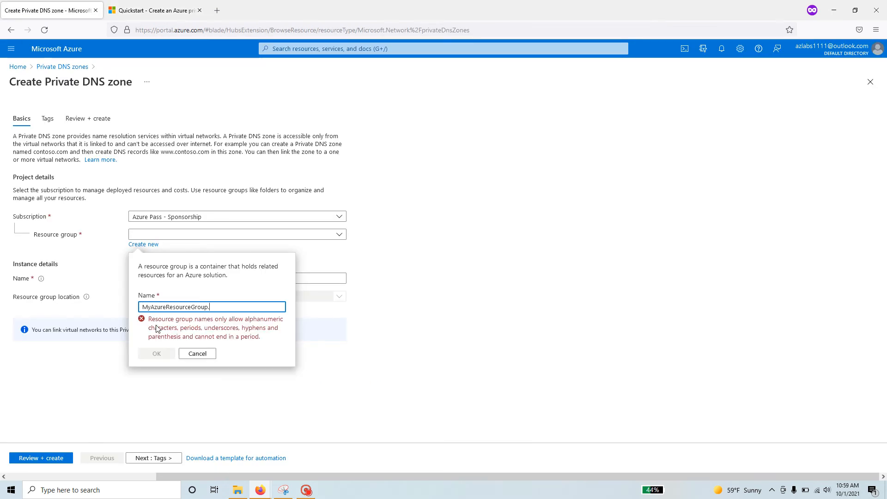
key(BackSpace)
click(160, 326)
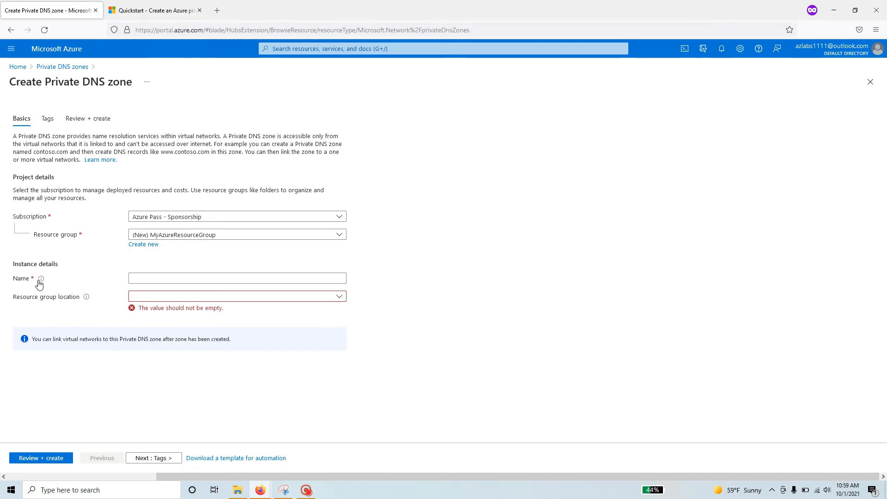
click(151, 278)
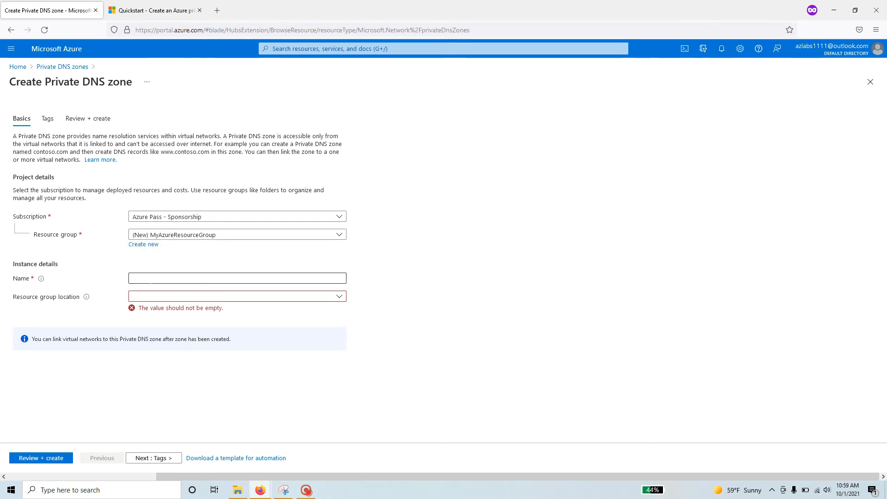
Name the zone private.cloudsecurity.com by pasting private.contoso.com and replacing contoso.
click(143, 10)
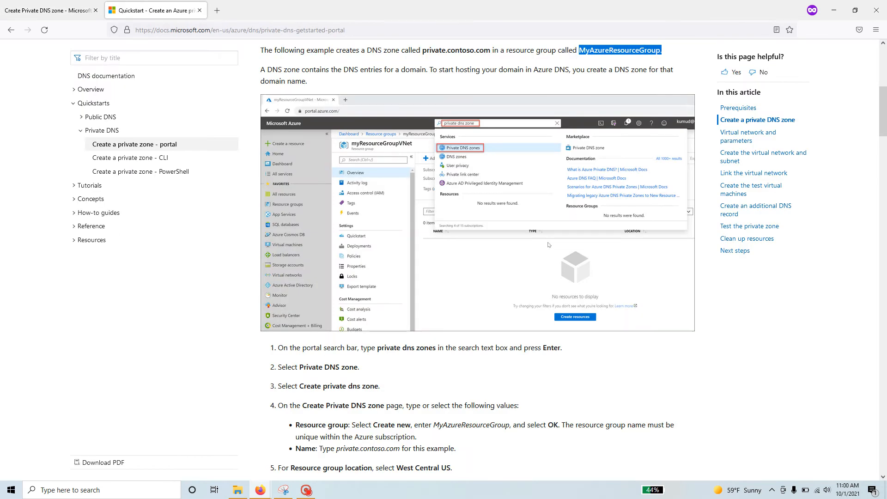
drag(422, 50, 479, 50)
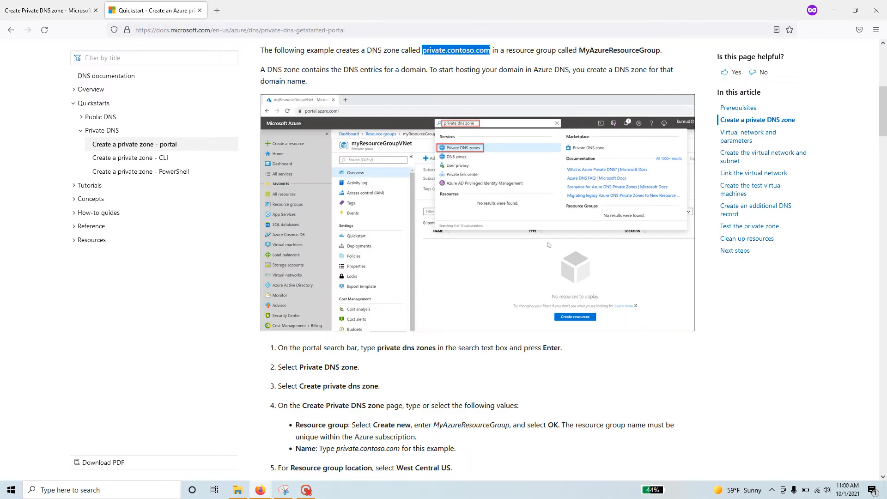
right_click(486, 50)
click(513, 135)
click(45, 8)
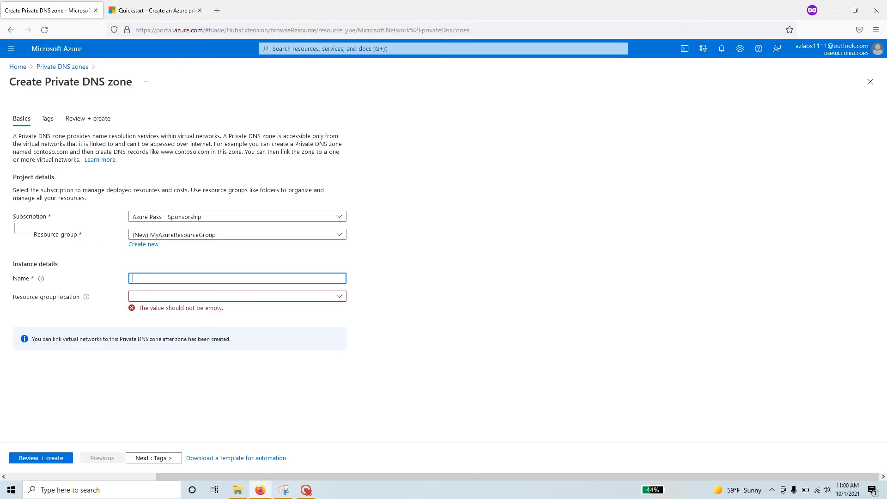
key(ctrl+v)
double_click(157, 278)
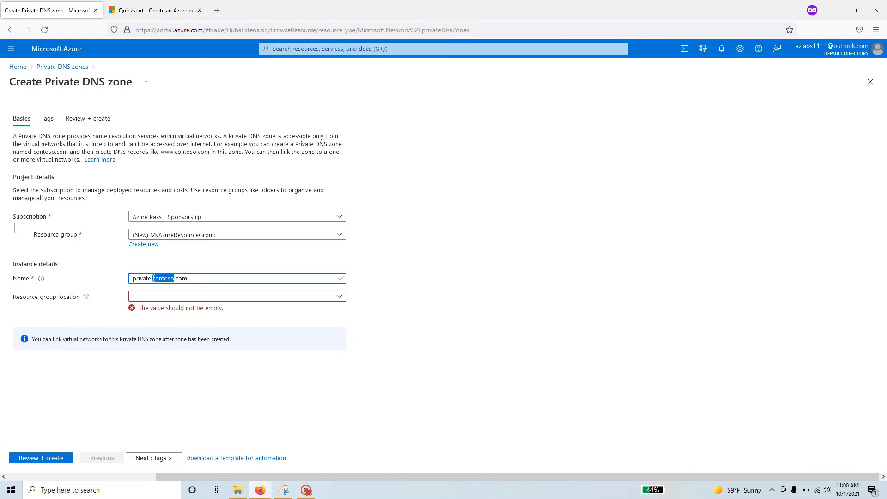
text(cloudse)
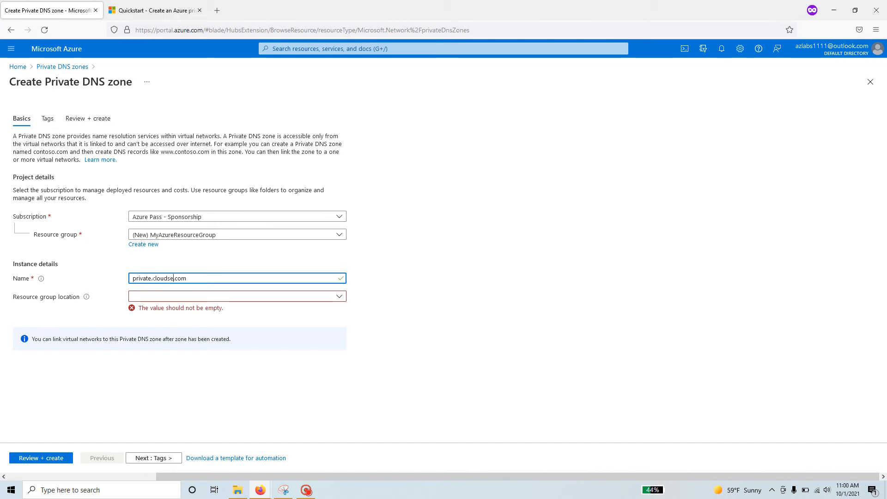
text(curity)
Set the resource group location to East US after checking the quickstart's suggested region.
click(213, 298)
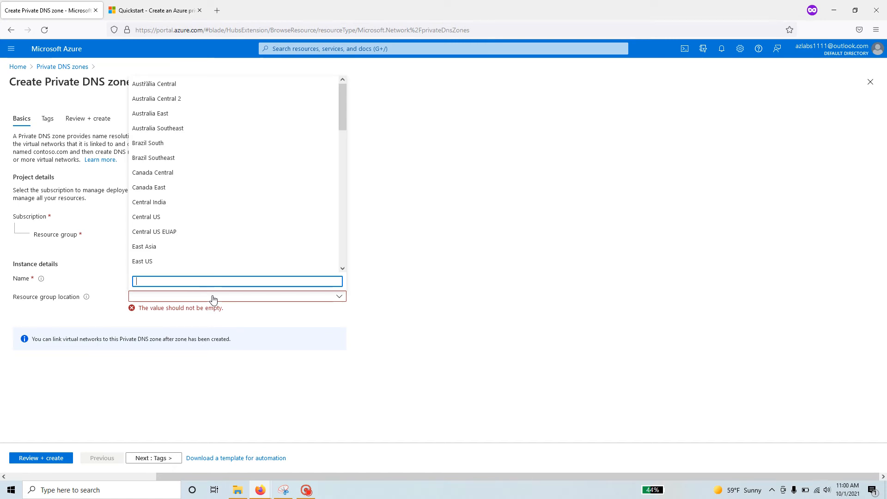
click(148, 5)
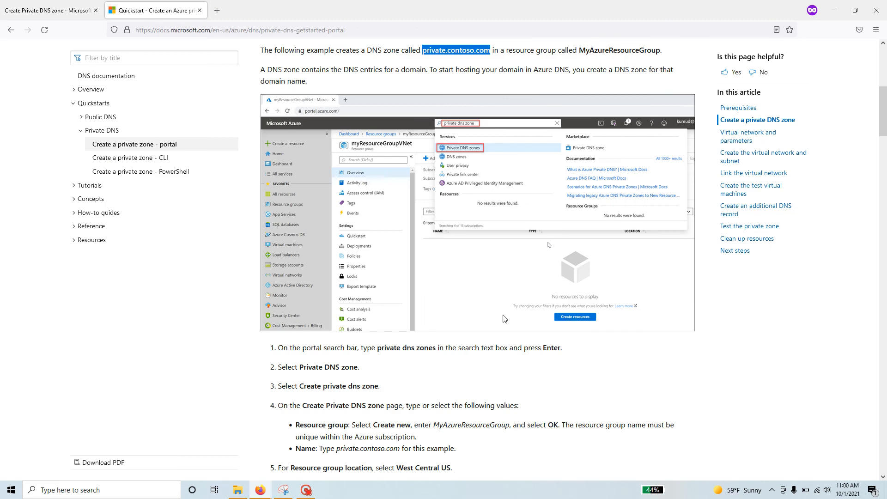
scroll(486, 306, down, 2)
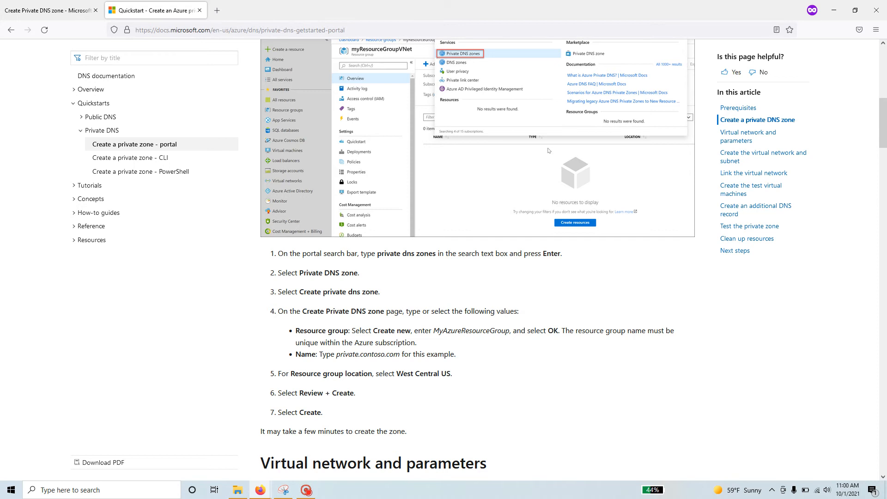
drag(396, 373, 464, 377)
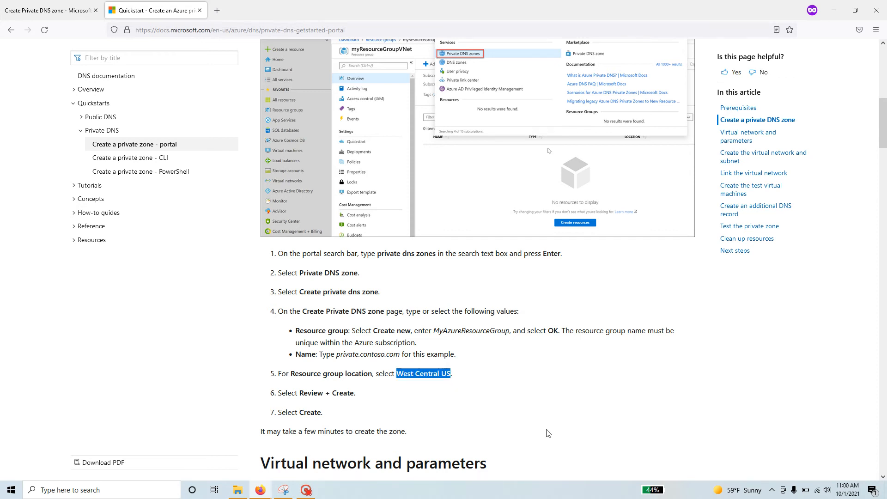
key(alt+Tab)
key(alt+Tab)
click(43, 12)
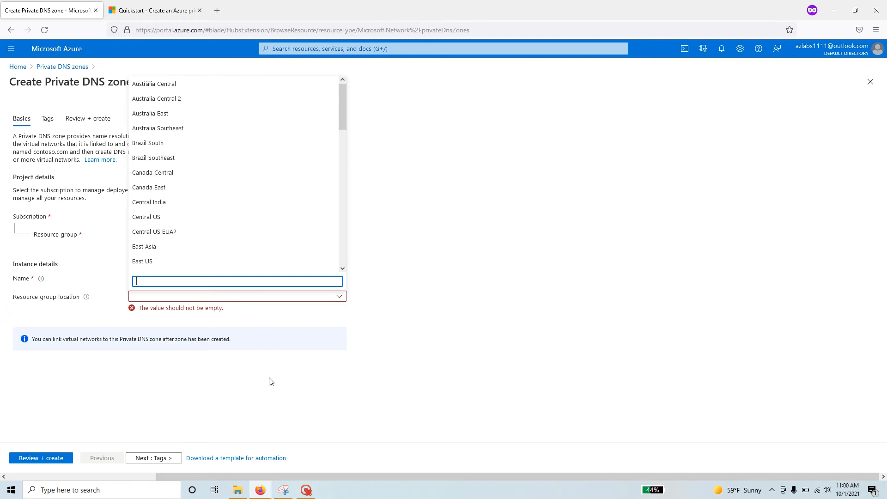
click(159, 261)
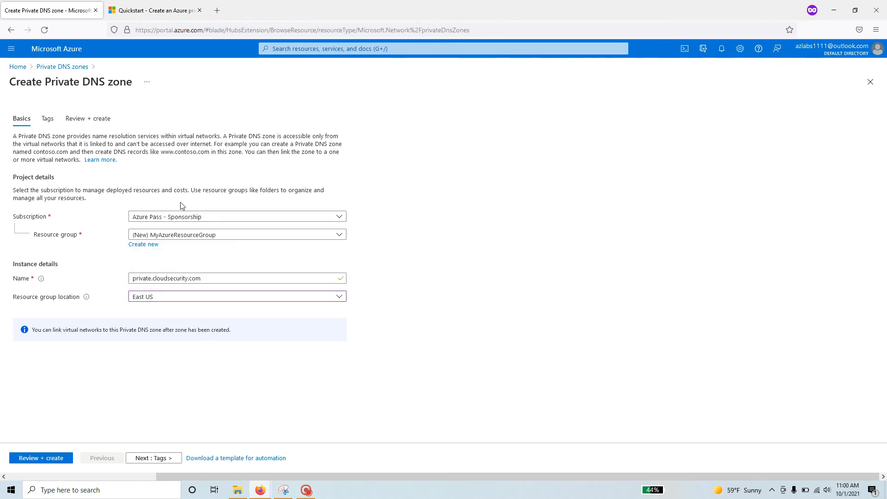
Review the settings and create private.cloudsecurity.com once validation passes, then return to the docs.
click(197, 278)
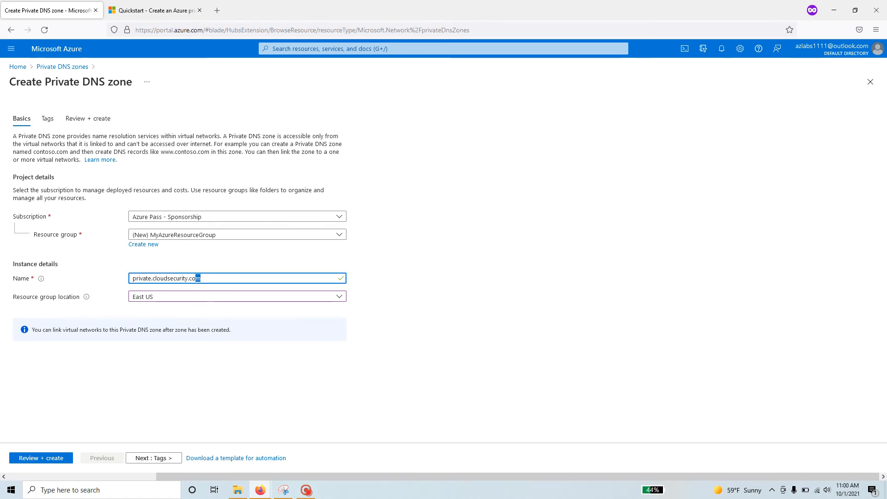
drag(198, 278, 132, 278)
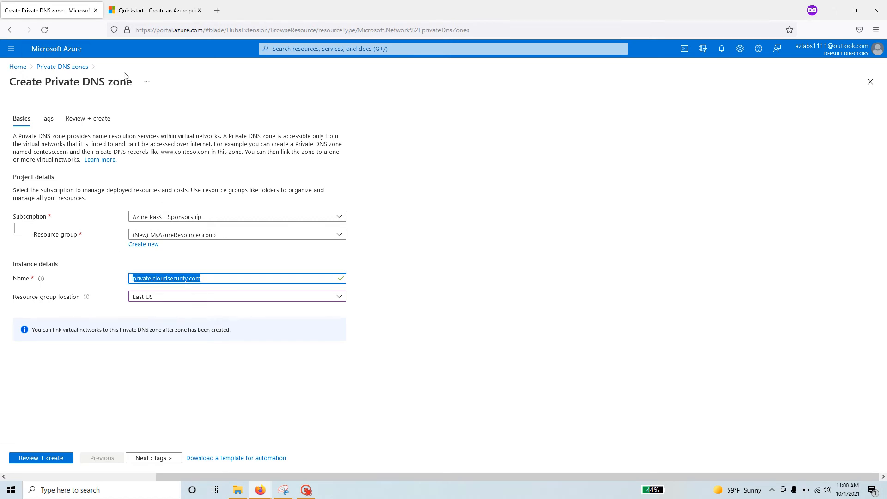
click(160, 464)
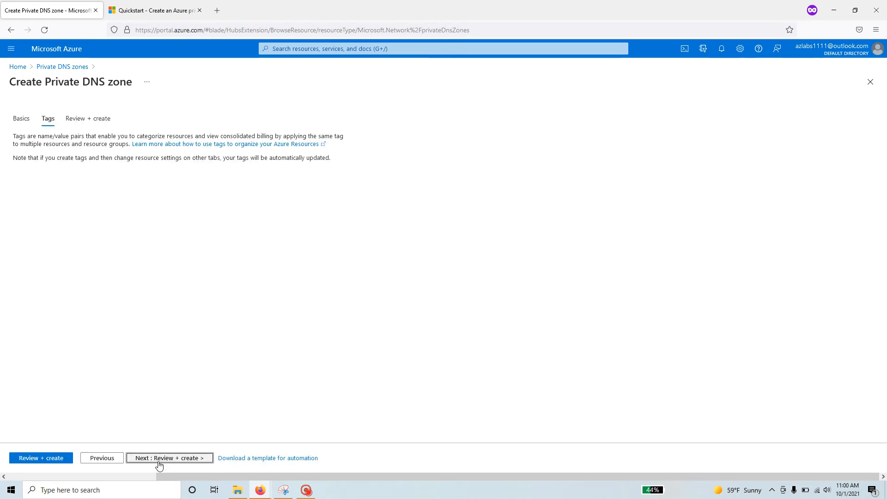
click(184, 459)
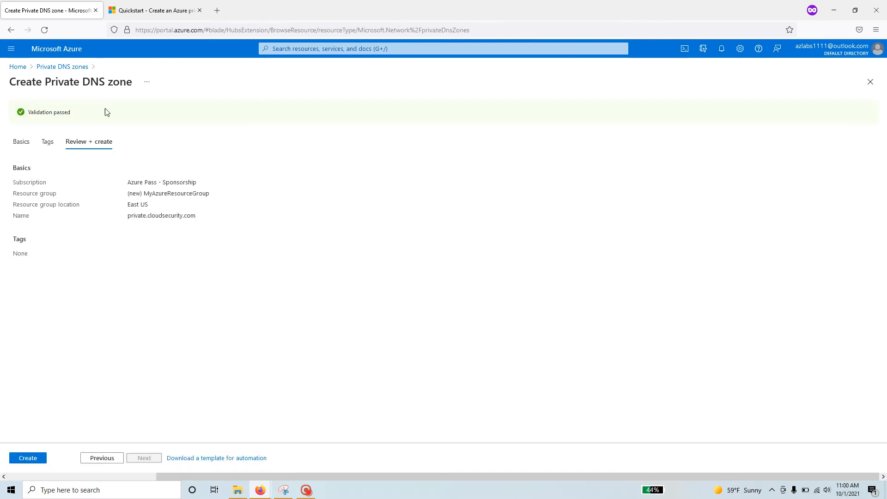
drag(79, 110, 22, 113)
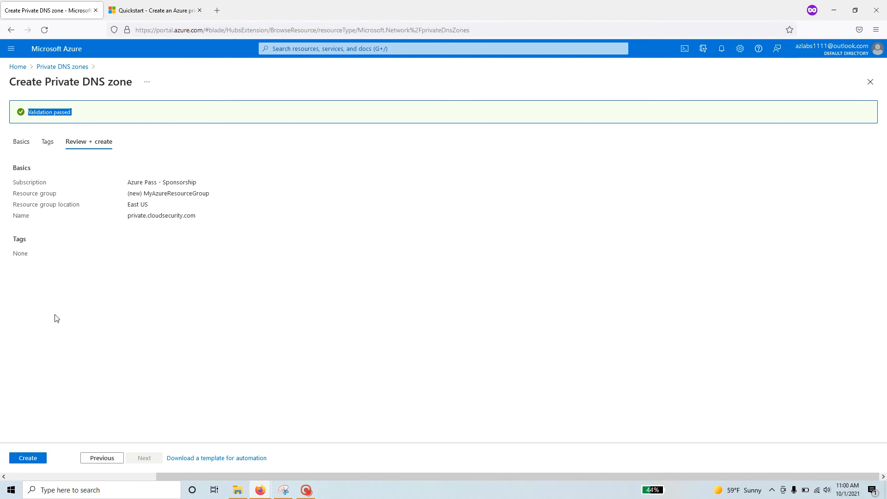
click(30, 461)
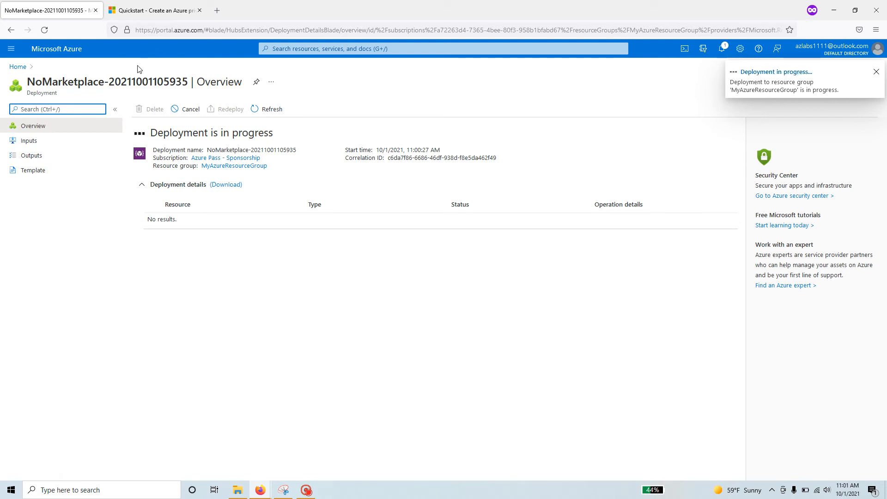
click(150, 14)
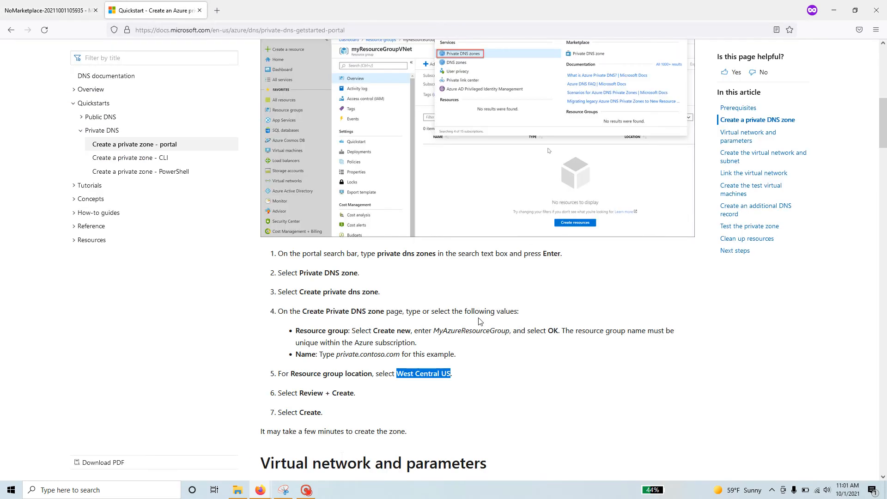
Copy the virtual network name MyAzureVNet from the quickstart's parameters table.
scroll(317, 425, up, 6)
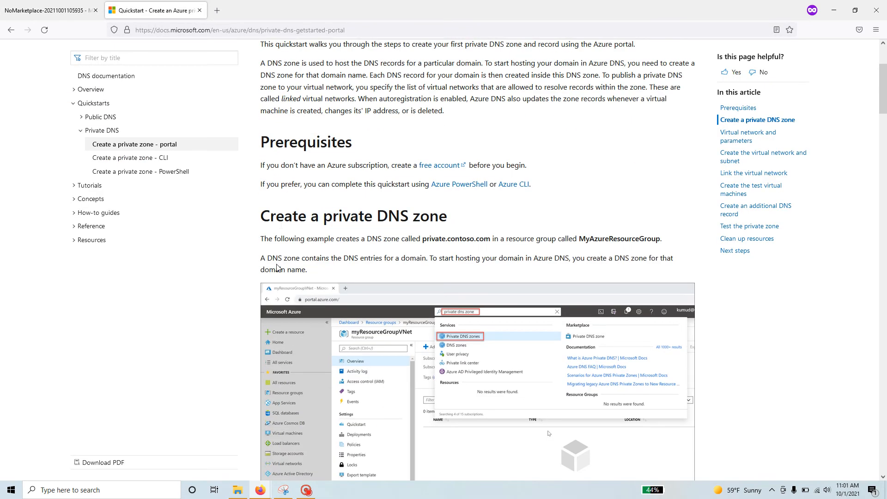
drag(261, 217, 500, 214)
scroll(340, 309, down, 10)
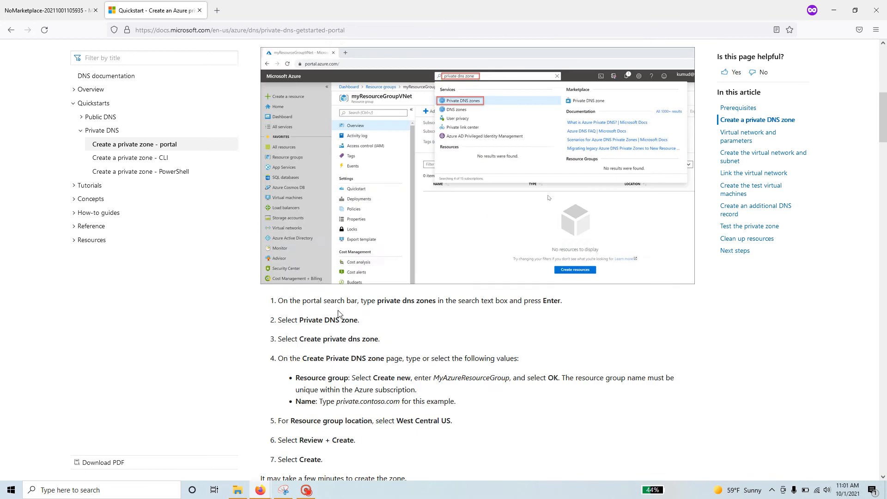
scroll(339, 314, down, 3)
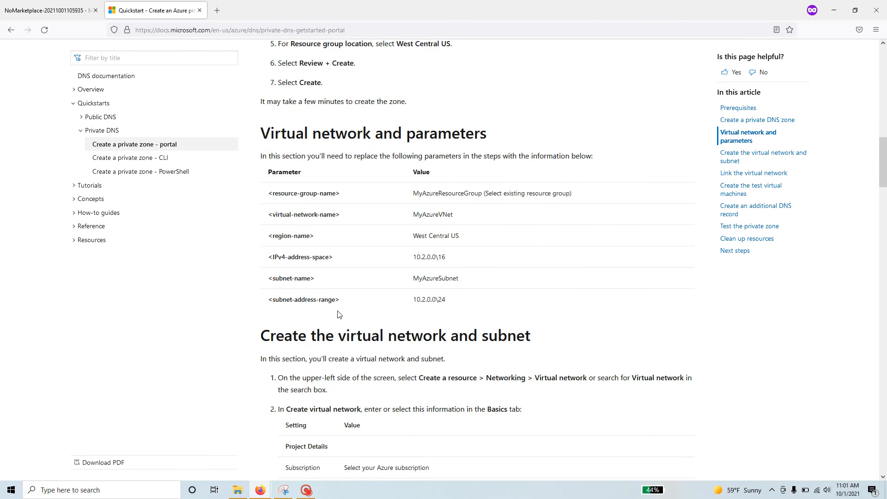
scroll(339, 314, up, 3)
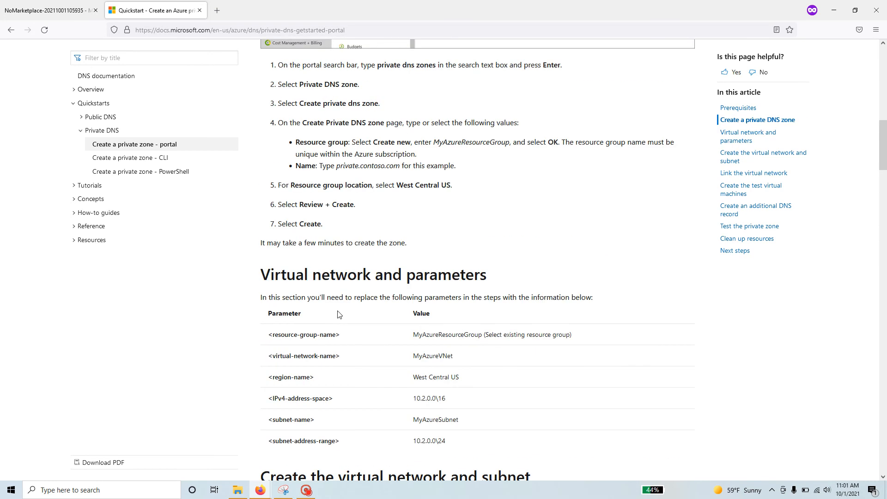
scroll(339, 314, down, 2)
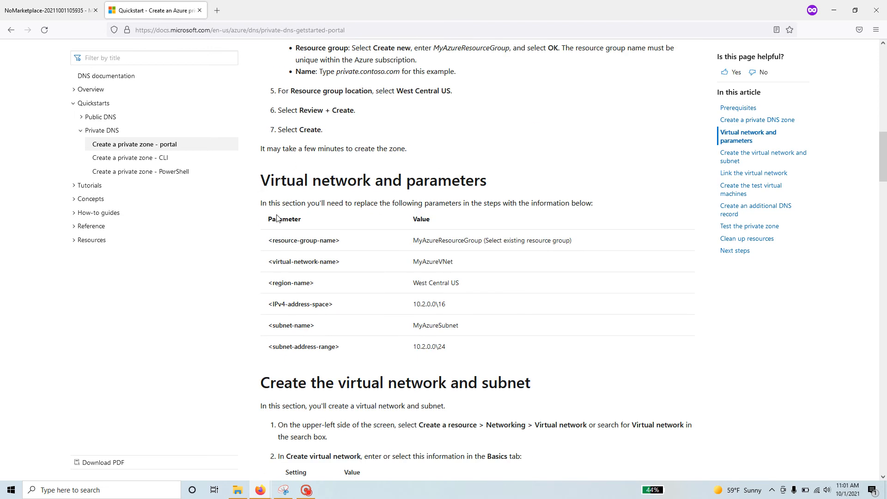
drag(260, 205, 594, 204)
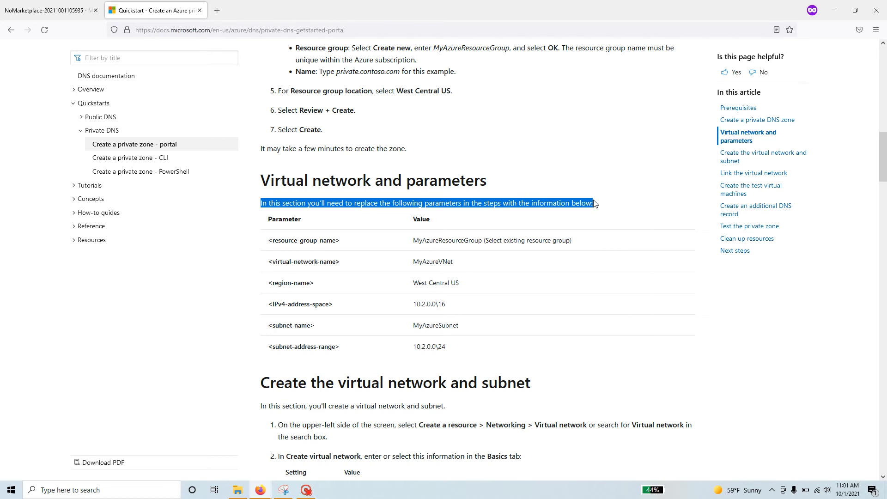
drag(461, 286, 412, 284)
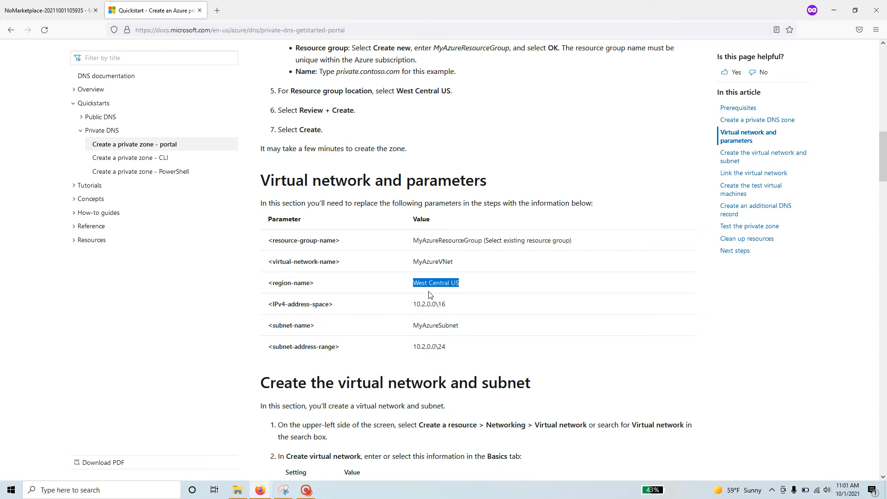
drag(409, 240, 411, 267)
right_click(417, 259)
click(429, 273)
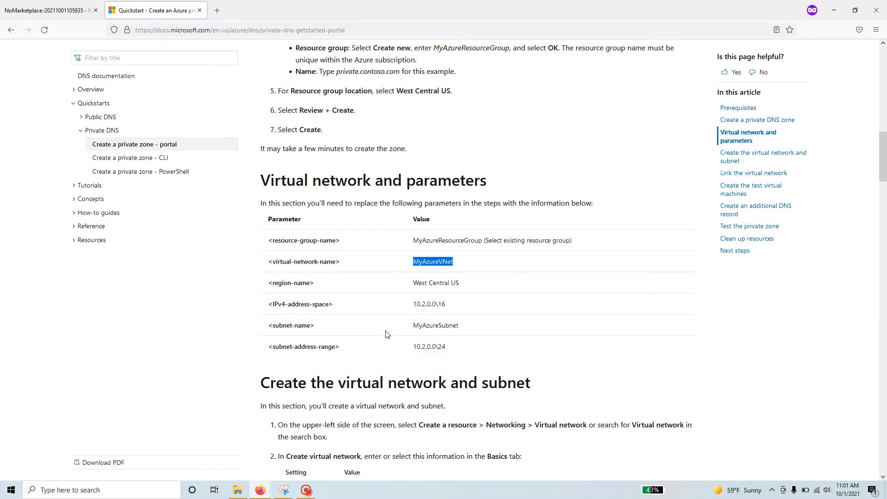
Read through the 'Create the virtual network and subnet' steps in the quickstart.
scroll(387, 334, down, 5)
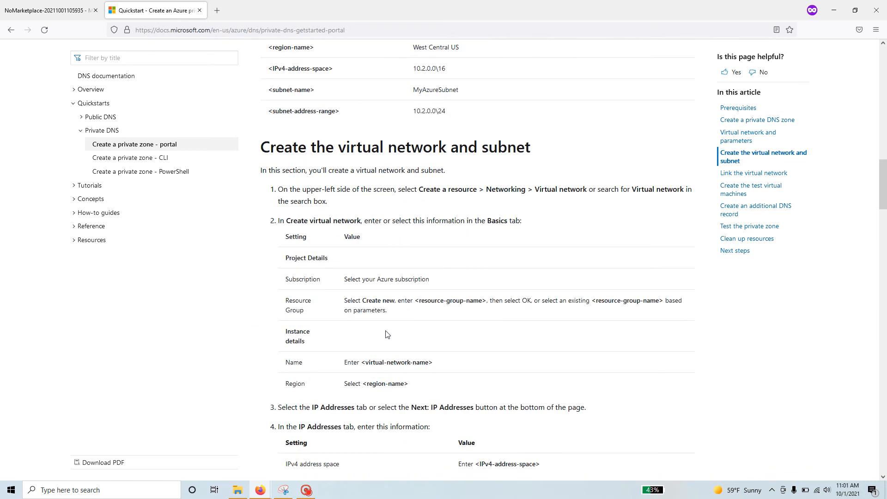
scroll(387, 334, up, 3)
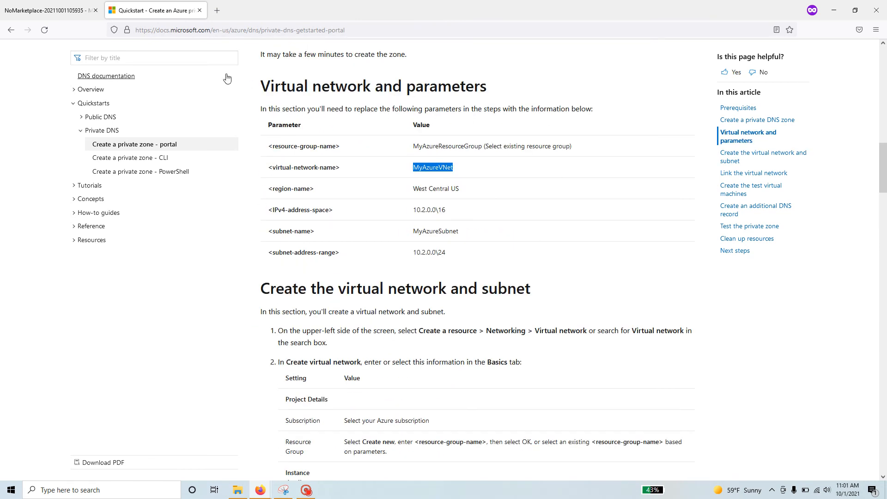
drag(261, 109, 626, 104)
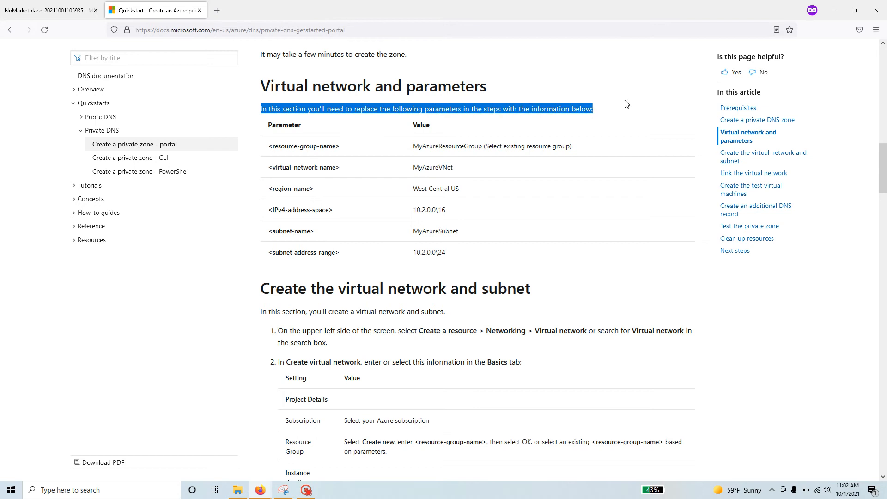
scroll(272, 316, down, 2)
drag(254, 195, 287, 209)
drag(547, 196, 262, 199)
scroll(482, 339, down, 4)
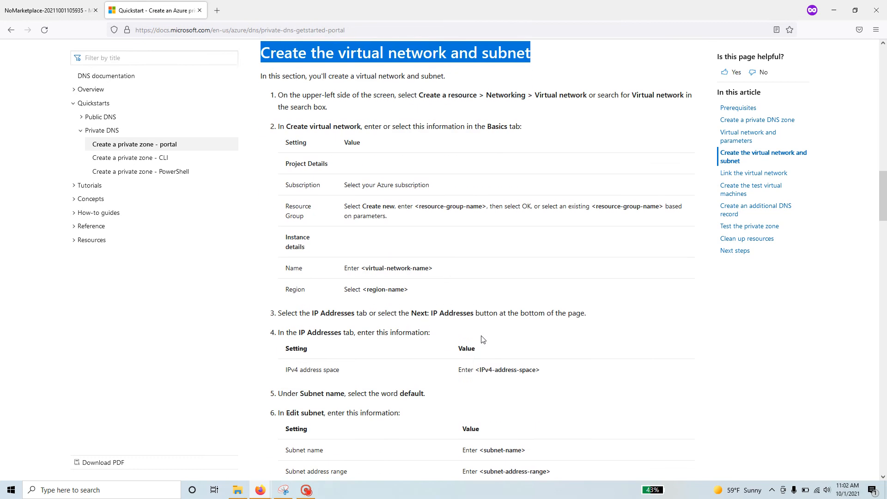
scroll(483, 339, up, 4)
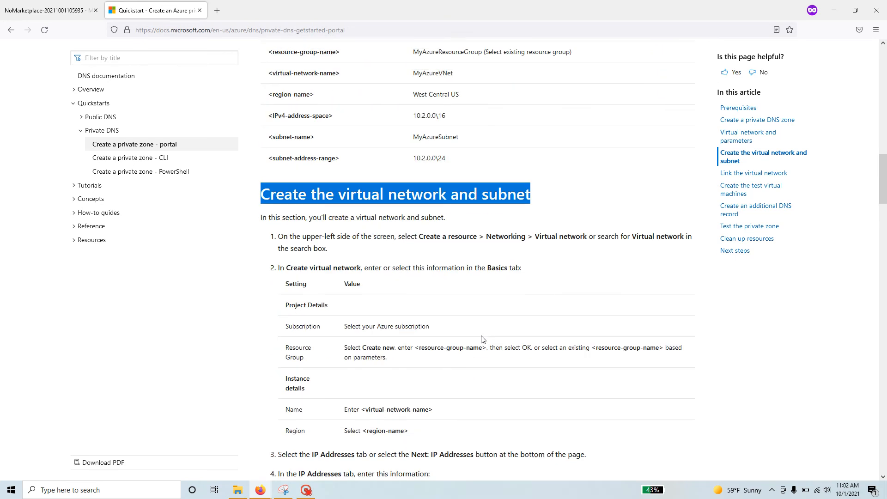
drag(417, 237, 466, 236)
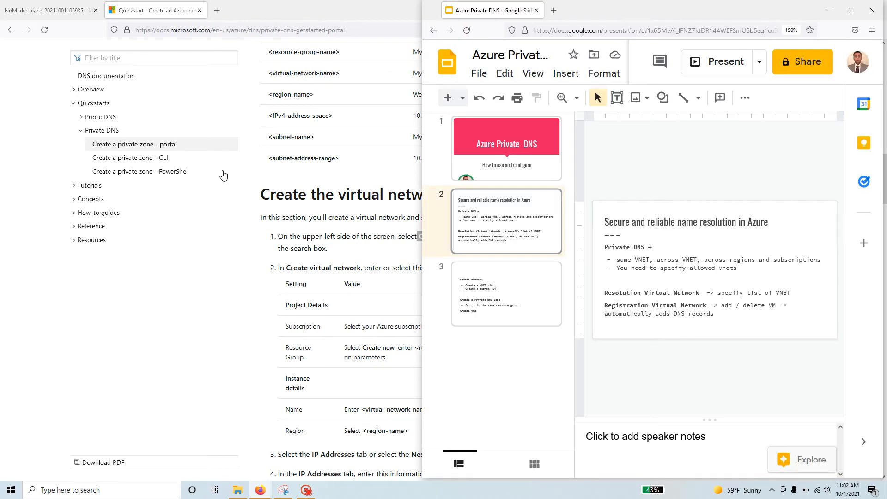
Go to the deployed private.cloudsecurity.com zone and begin adding a record set.
click(51, 11)
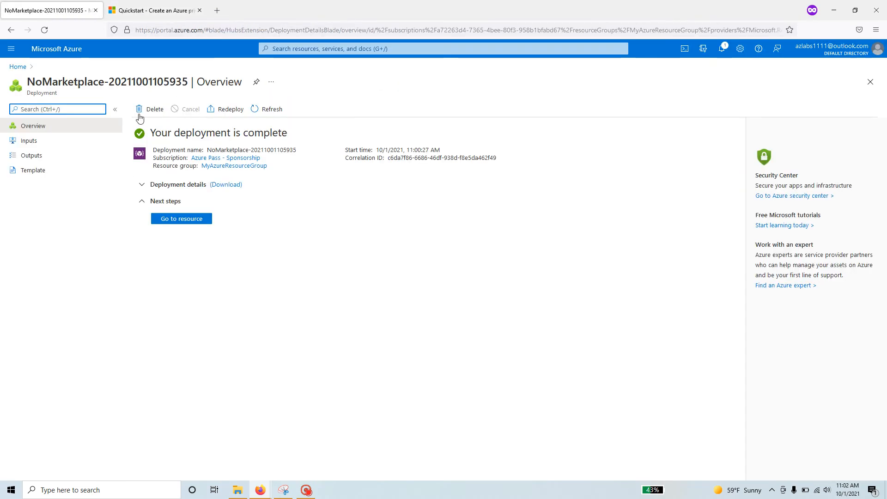
click(189, 224)
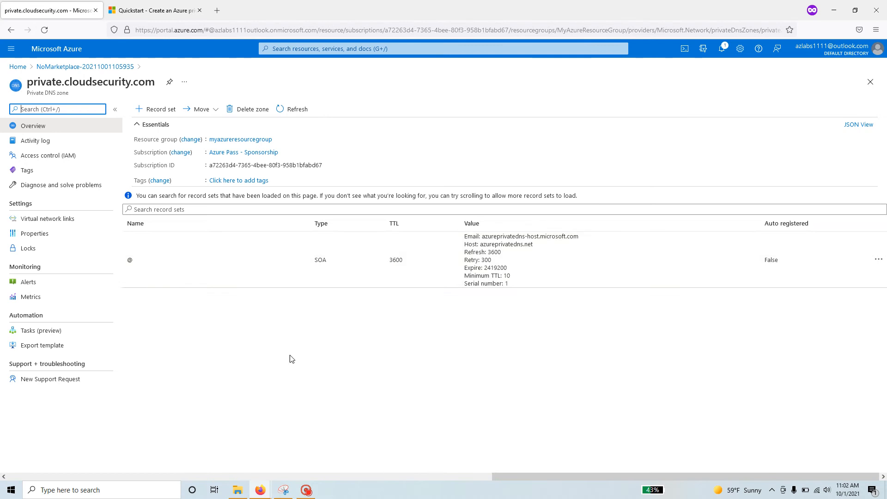
click(155, 110)
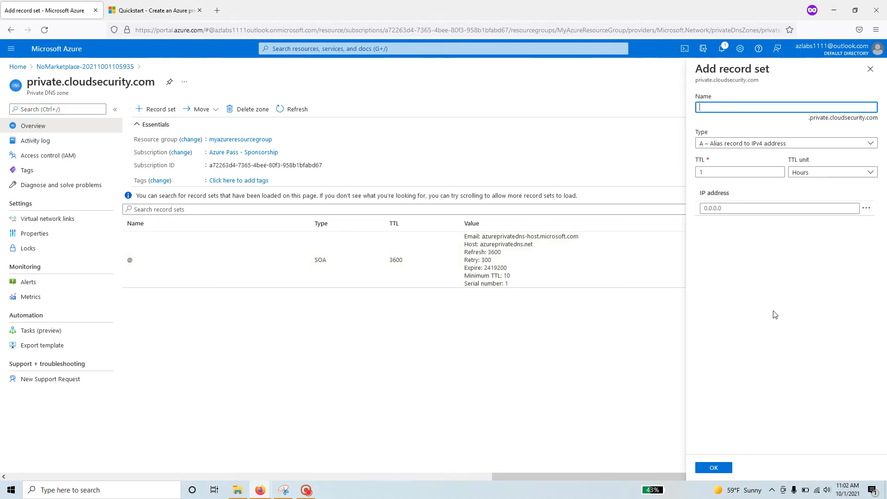
Leave the A record set unsaved, go Home, and reopen the private.cloudsecurity.com zone.
click(771, 144)
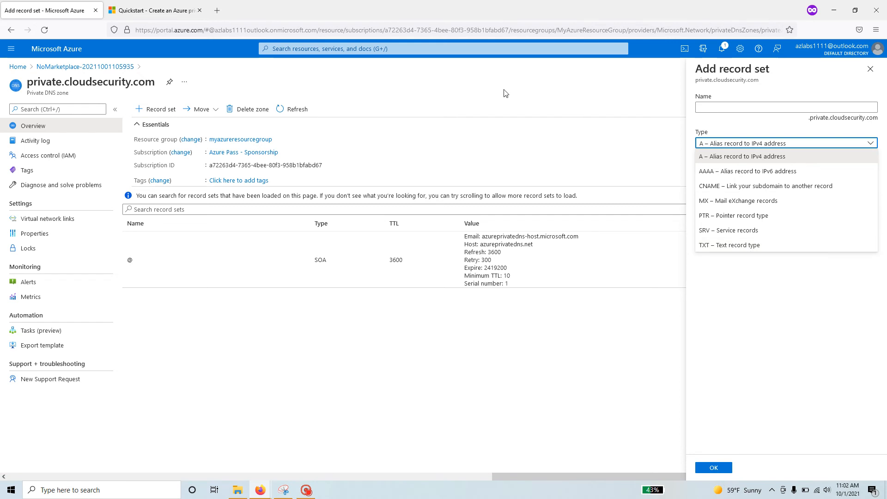
click(553, 108)
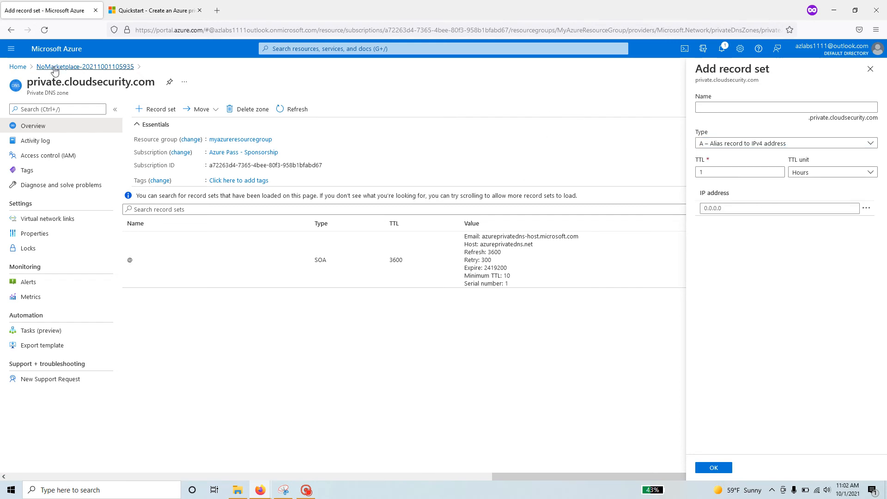
click(20, 67)
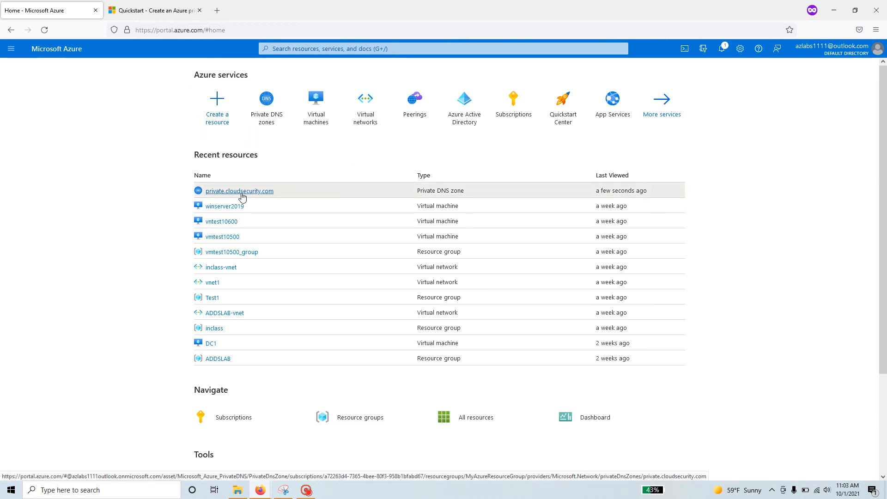
click(242, 192)
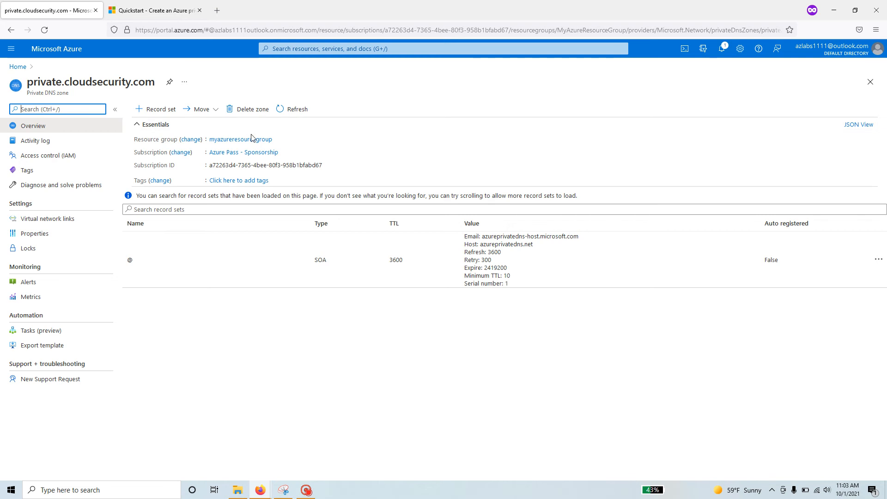
From MyAzureResourceGroup, search the marketplace for 'virtual net' and start a new Virtual network.
click(234, 140)
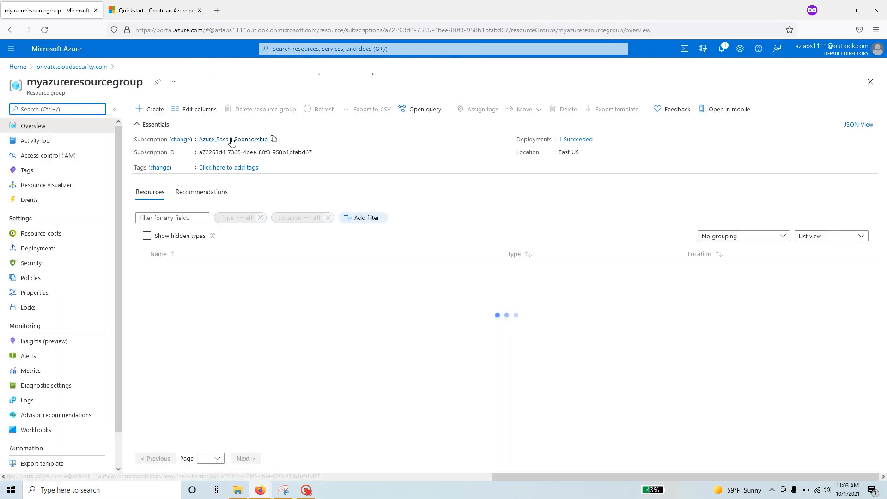
click(152, 109)
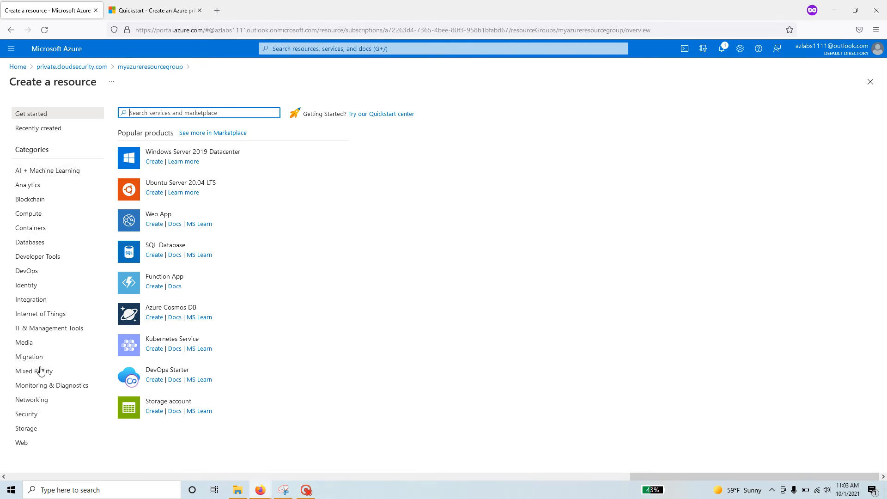
click(39, 406)
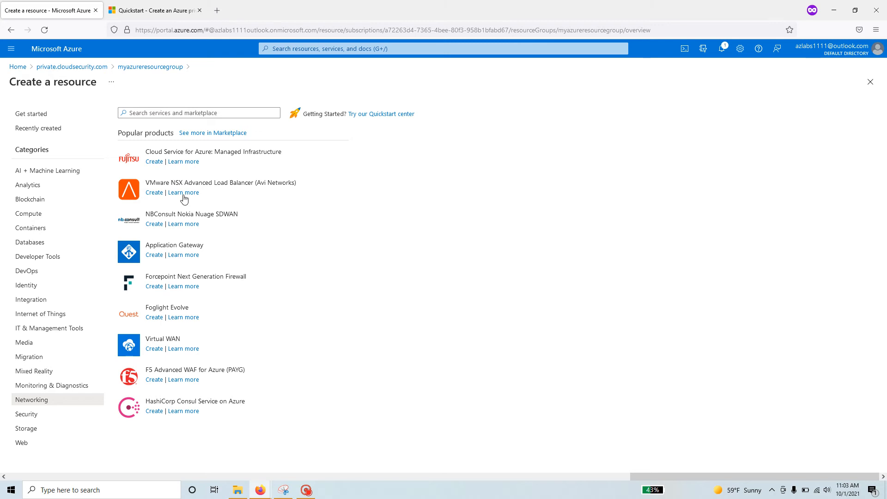
click(171, 113)
text(vi)
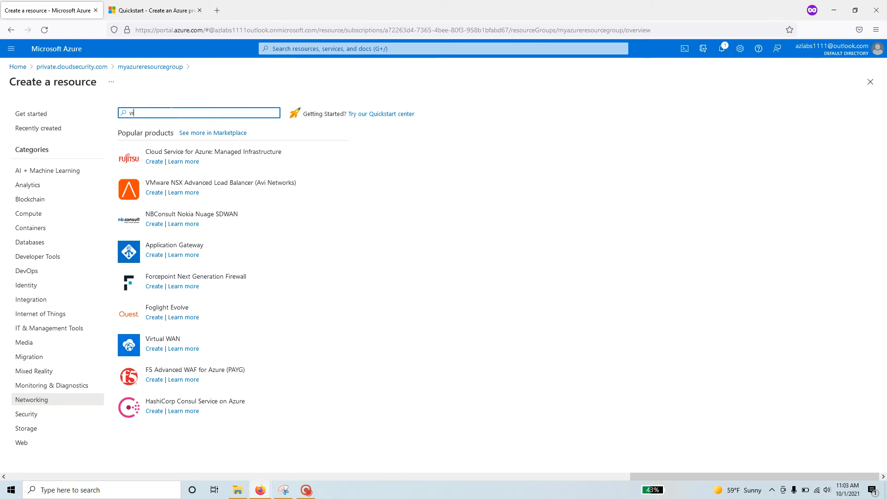
text(rtual)
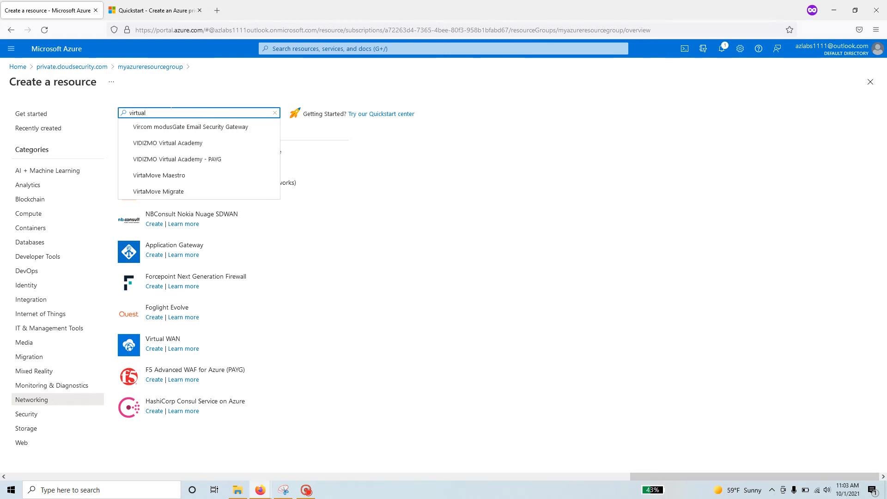
text( net)
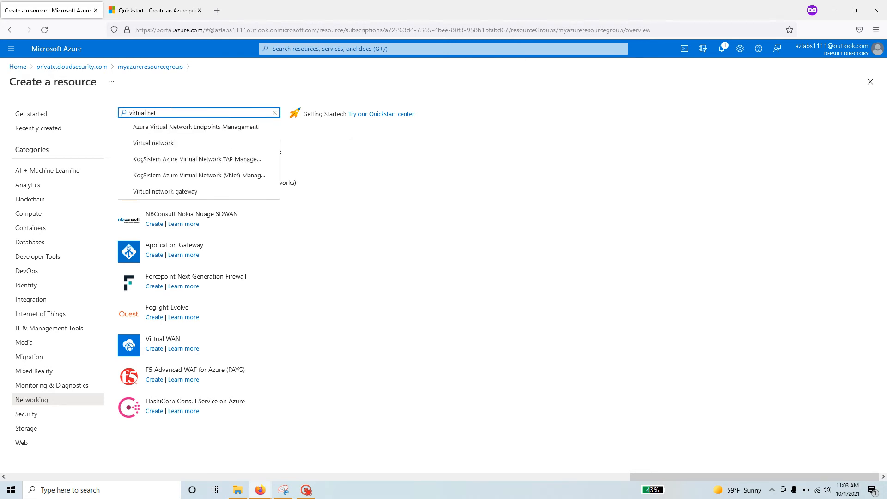
click(139, 142)
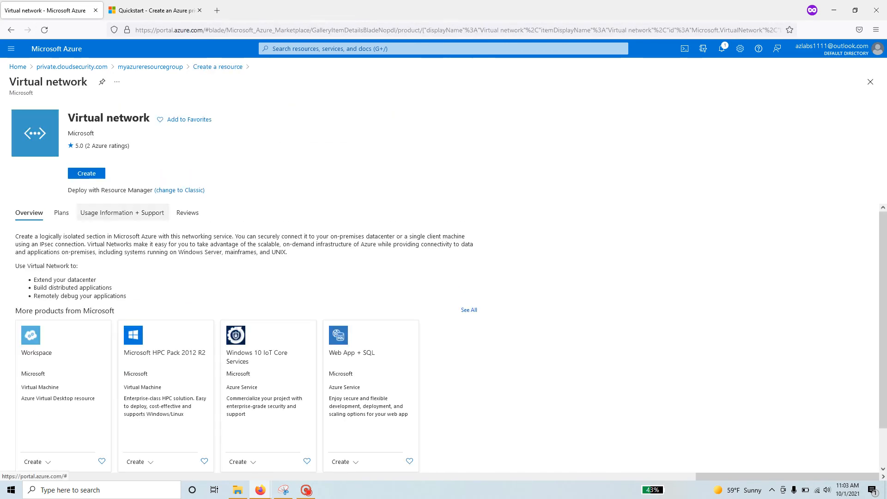
click(96, 174)
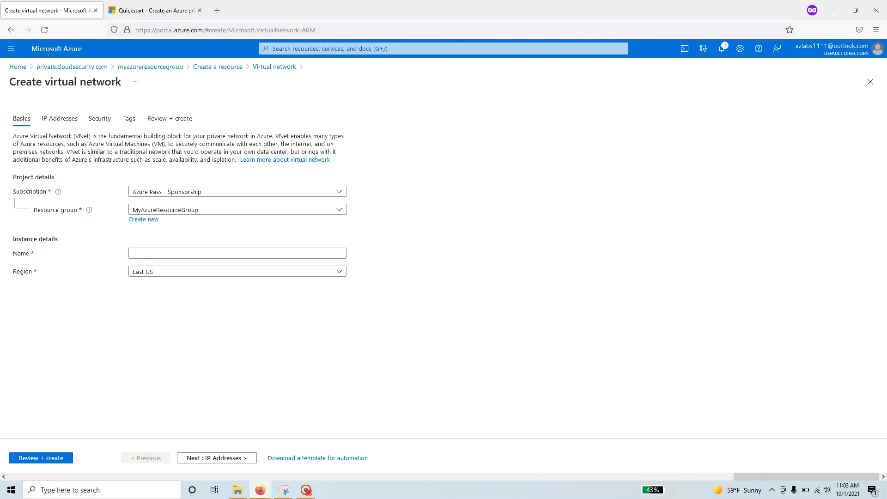
Name the virtual network MyAzureVNet, copied from the quickstart guide.
click(193, 253)
key(ctrl+Tab)
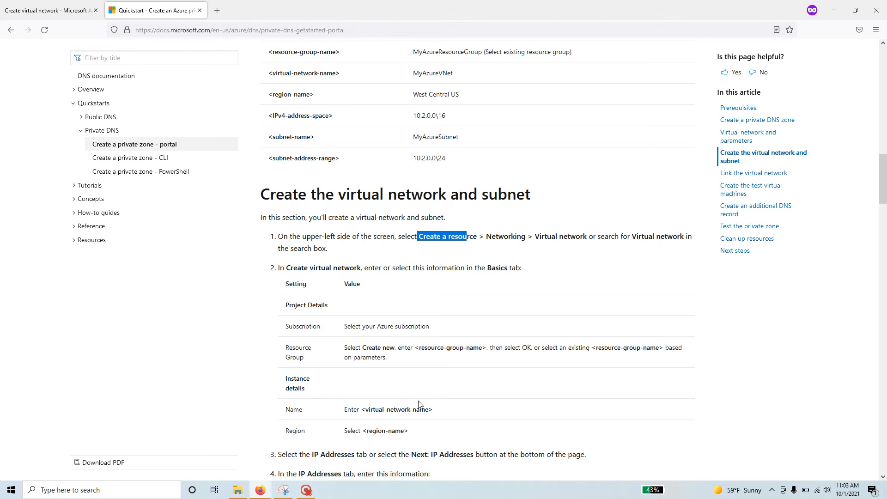
scroll(365, 111, up, 2)
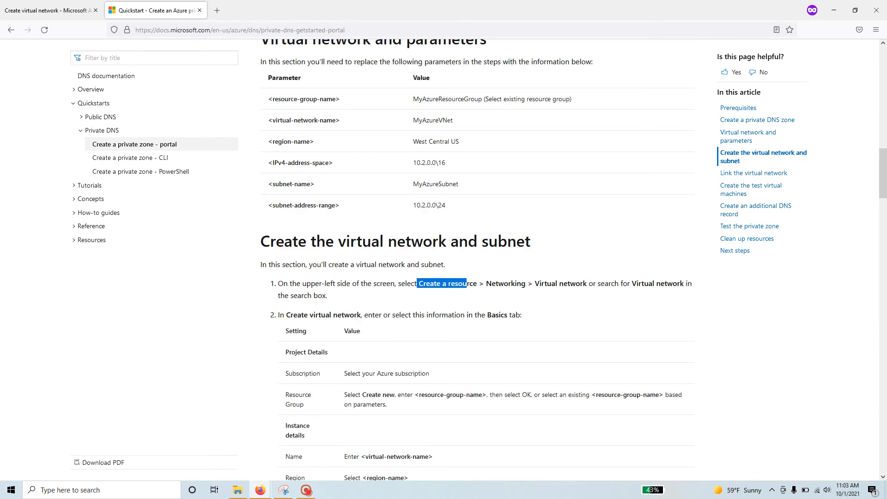
double_click(450, 120)
right_click(428, 121)
click(439, 130)
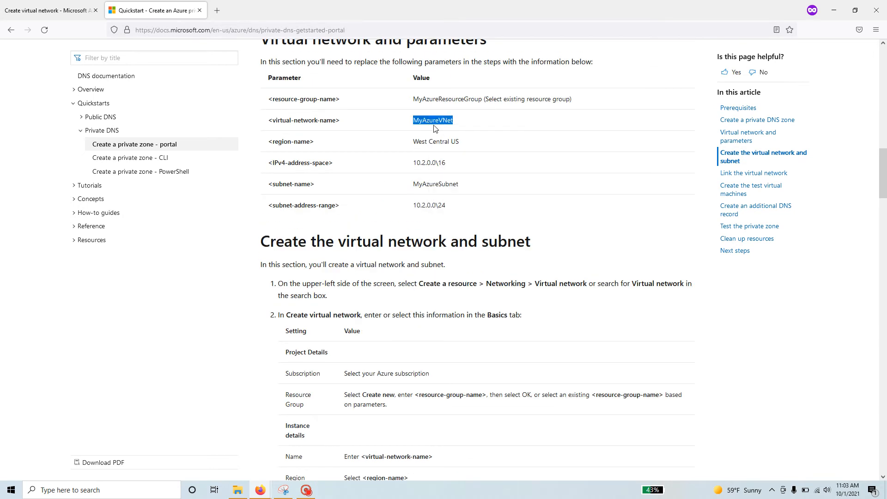
key(ctrl+Tab)
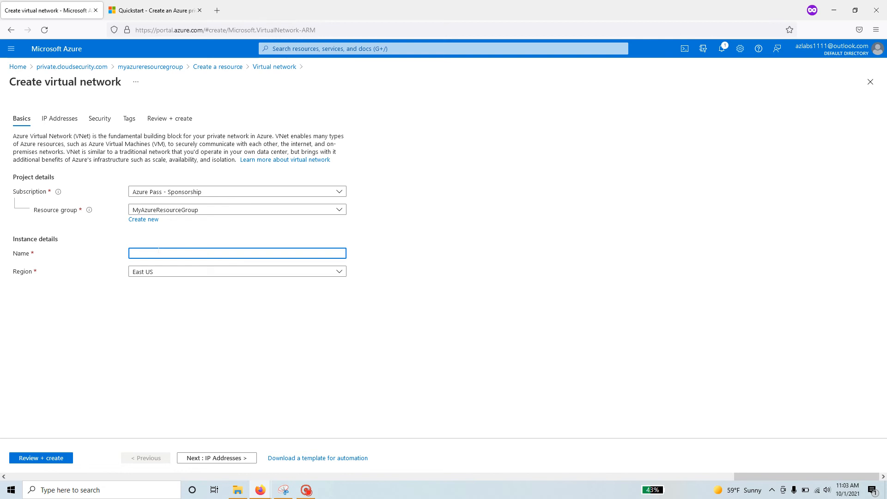
key(ctrl+v)
Go to the IP address settings and copy the guide's IPv4 address space value.
click(239, 458)
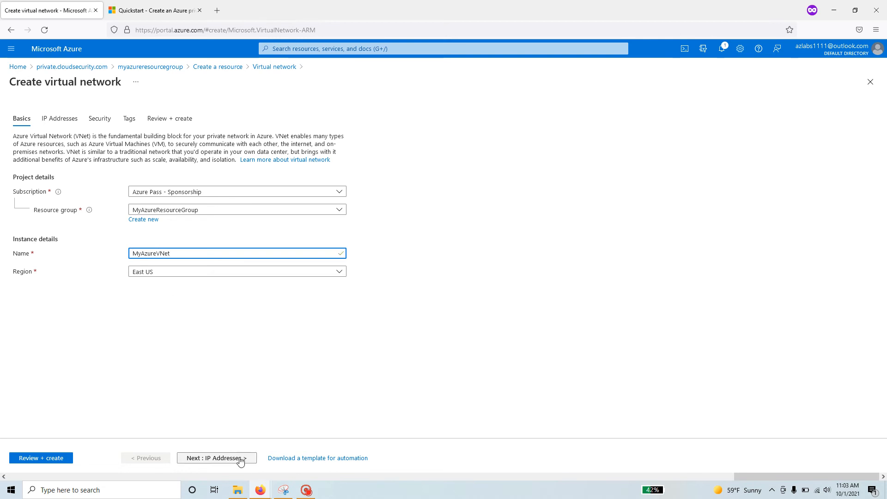
click(111, 5)
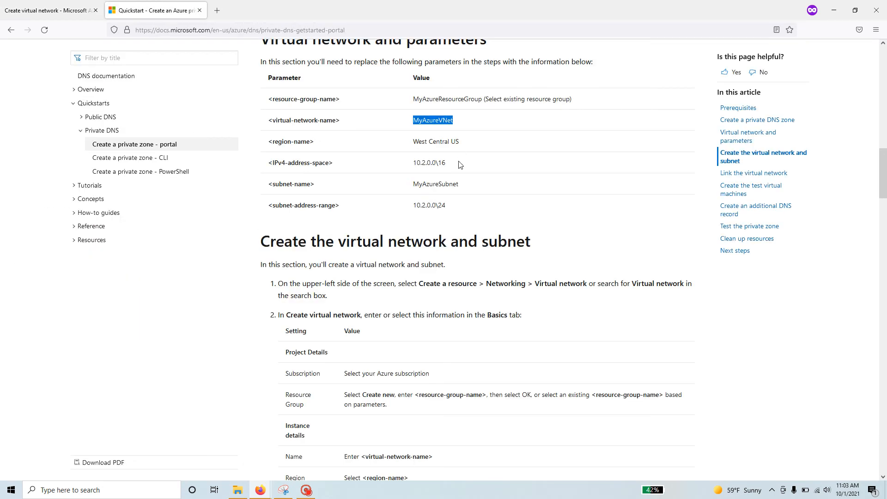
drag(421, 162, 445, 163)
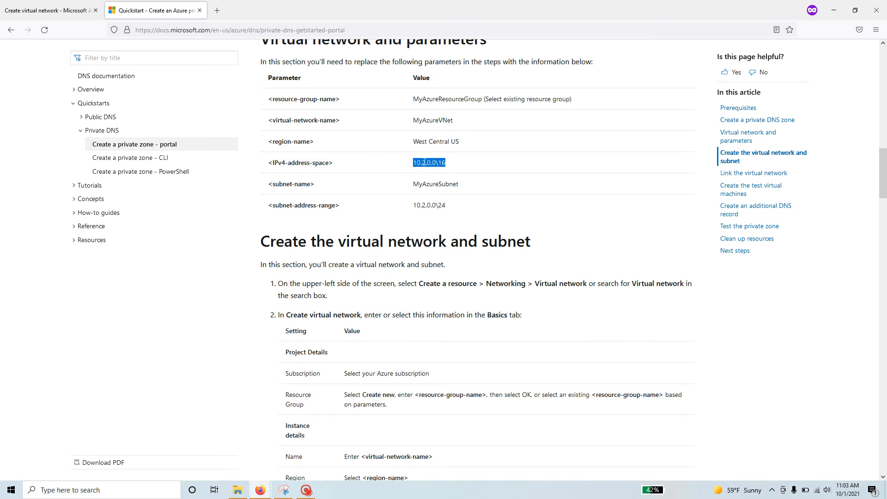
right_click(425, 161)
click(442, 172)
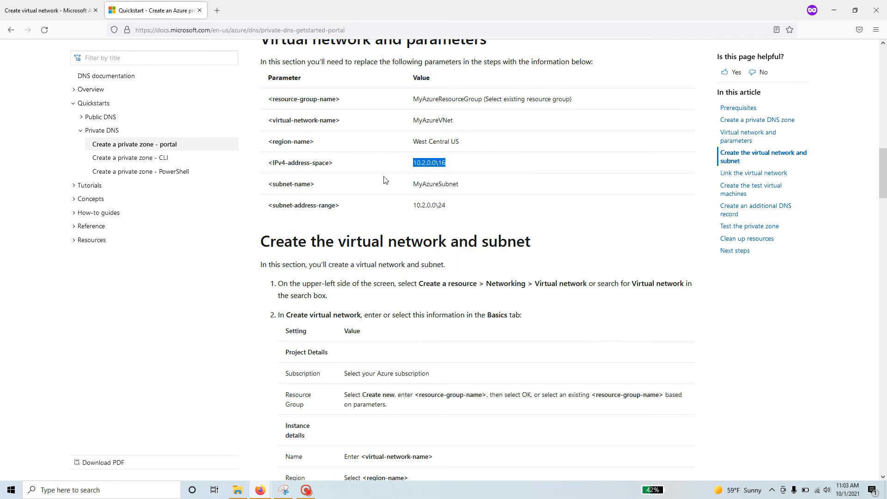
click(64, 11)
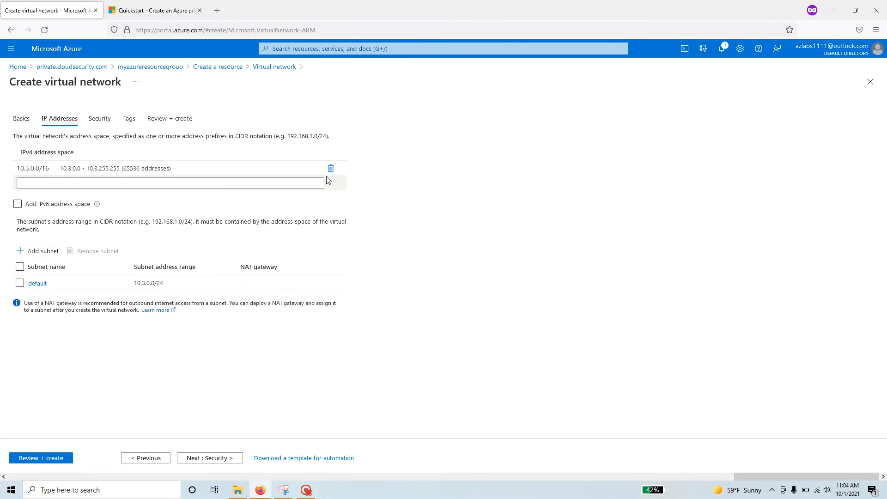
Add address space 10.2.0.0/16, delete 10.3.0.0/16, and go back to the quickstart.
click(247, 183)
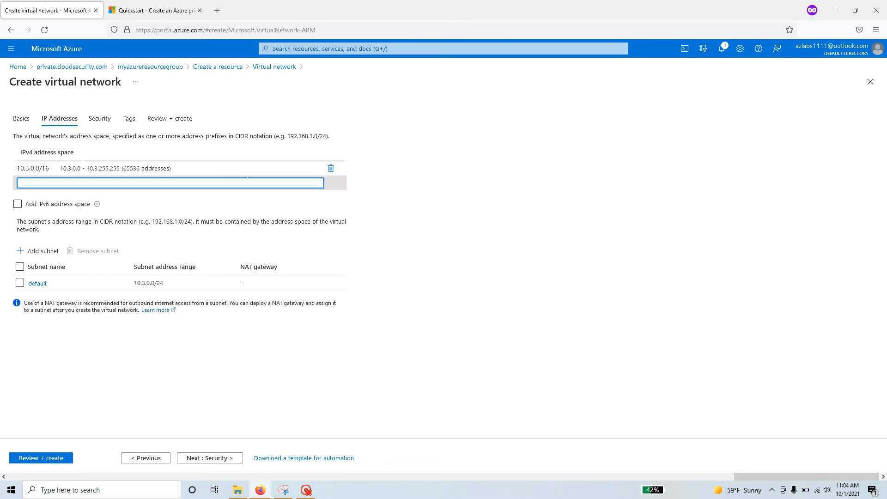
text(10.2.0.0\16)
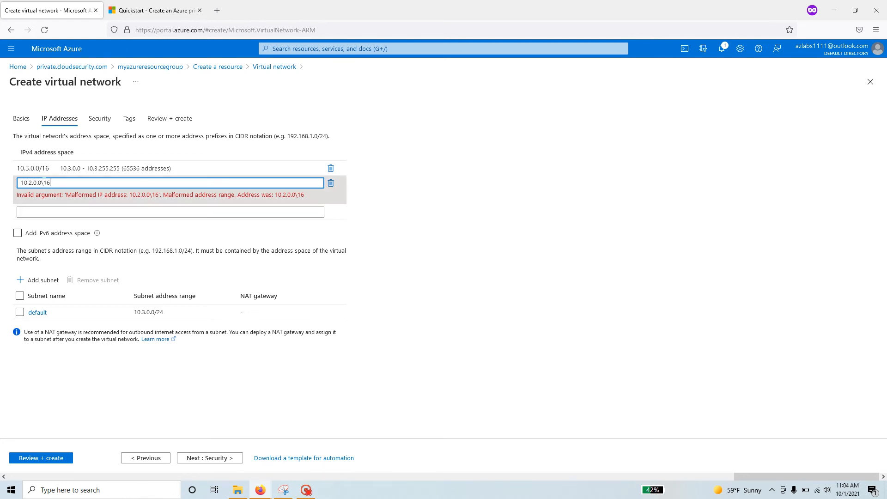
key(BackSpace)
key(BackSpace)
key(BackSpace)
text(/16)
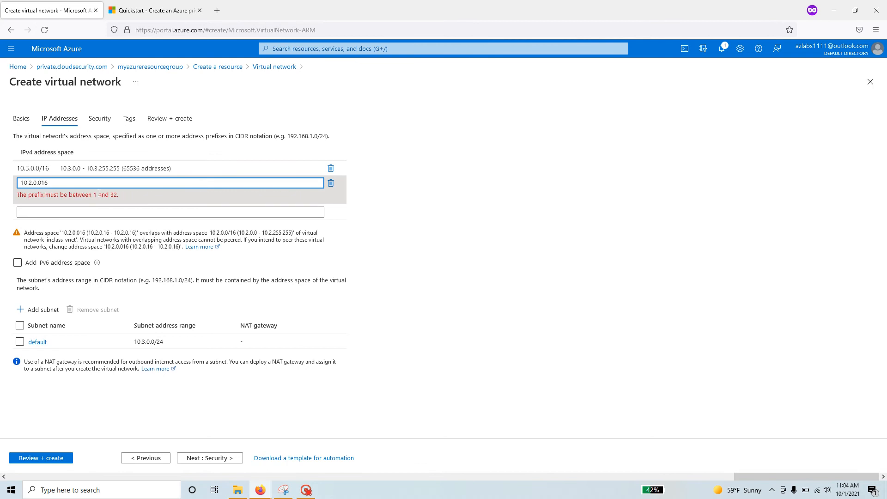
click(330, 168)
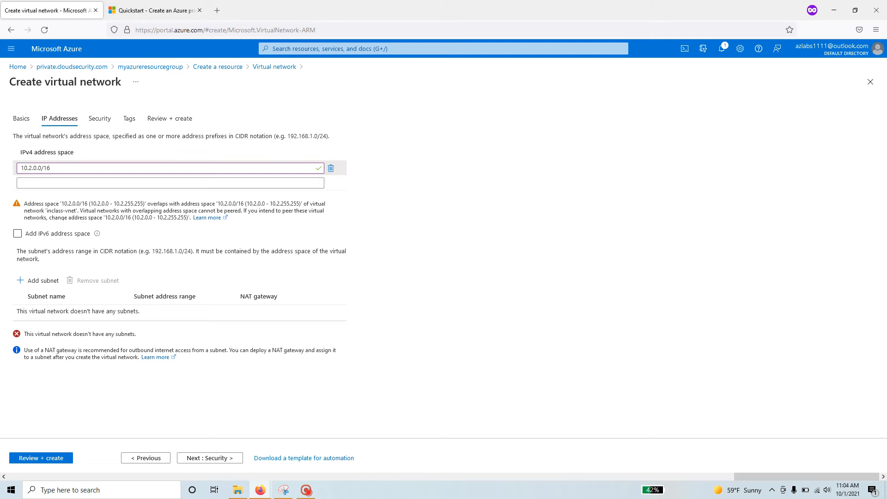
drag(162, 329, 26, 339)
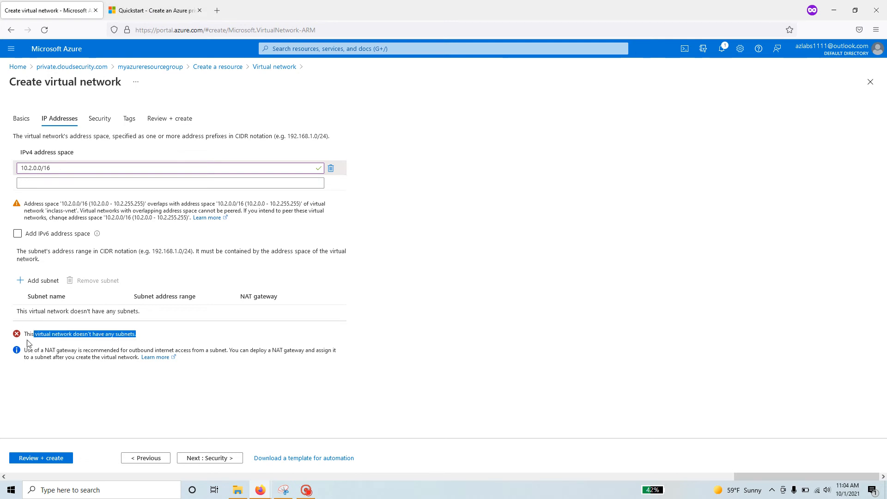
click(157, 11)
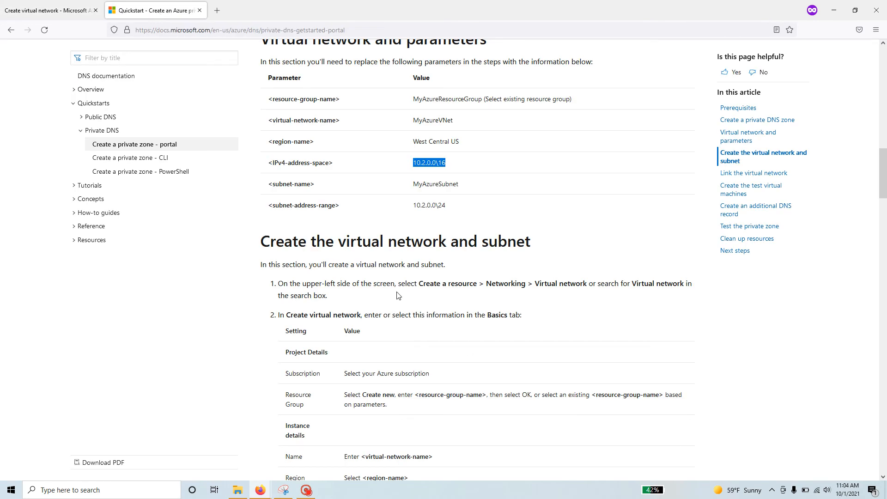
Add a new subnet named MyAzureSubnet, copying the name from the quickstart guide.
drag(470, 189, 429, 184)
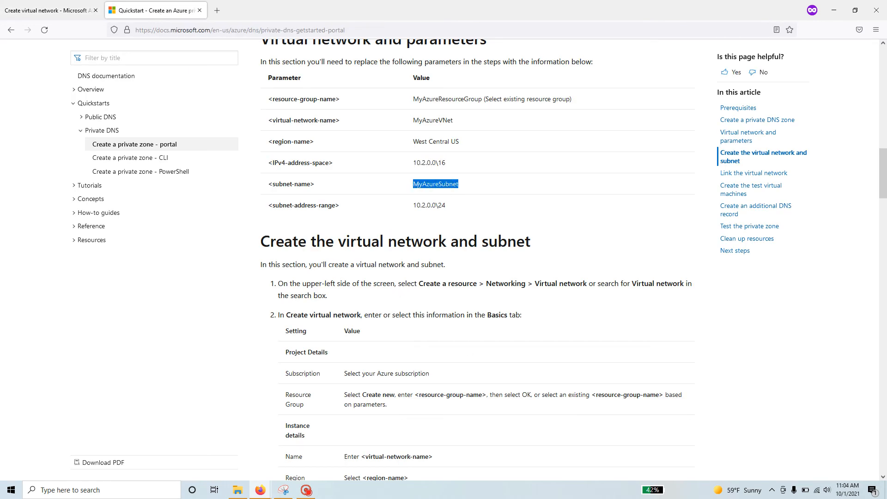
right_click(416, 184)
click(463, 198)
click(72, 12)
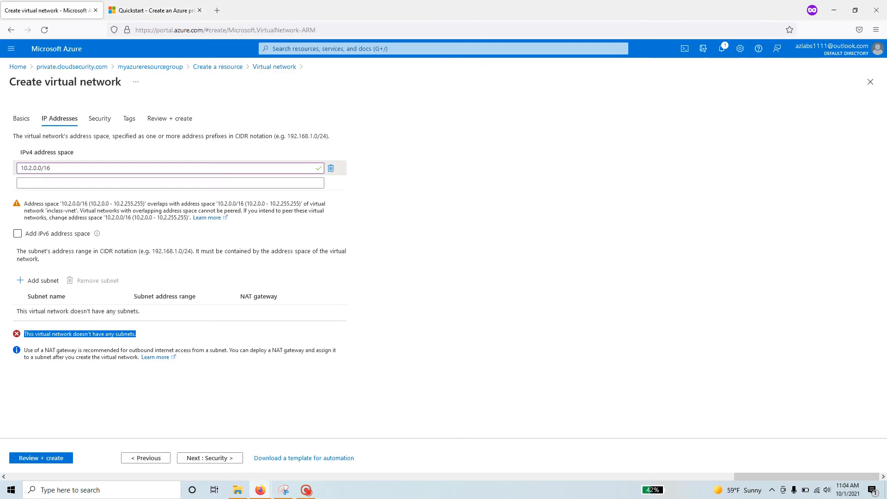
click(38, 282)
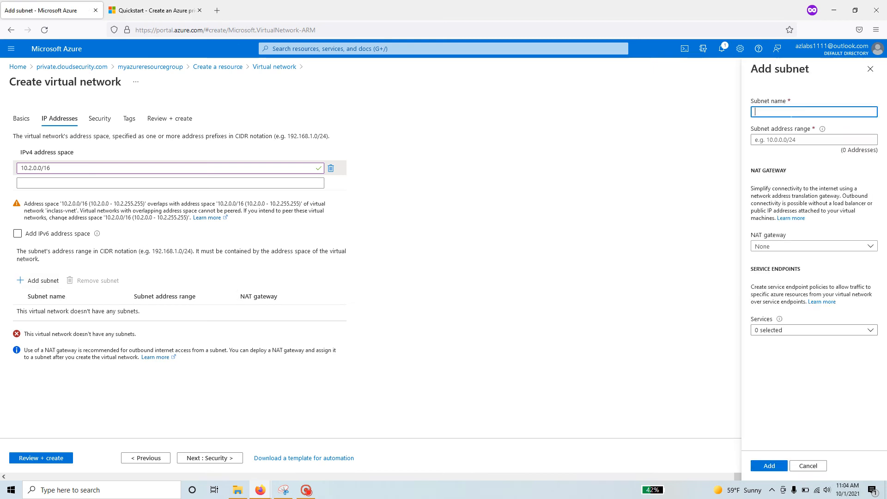
key(ctrl+v)
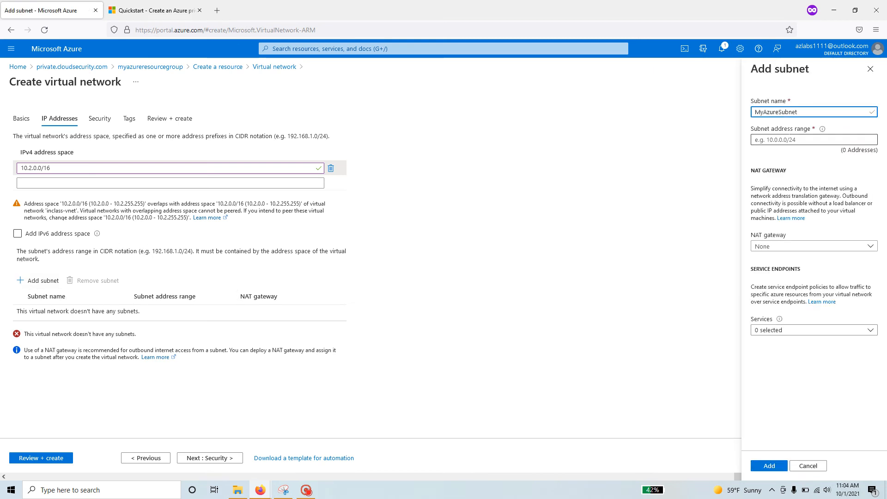
Set the subnet address range to 10.2.0.0/24, fixing the pasted backslash to a slash.
click(787, 139)
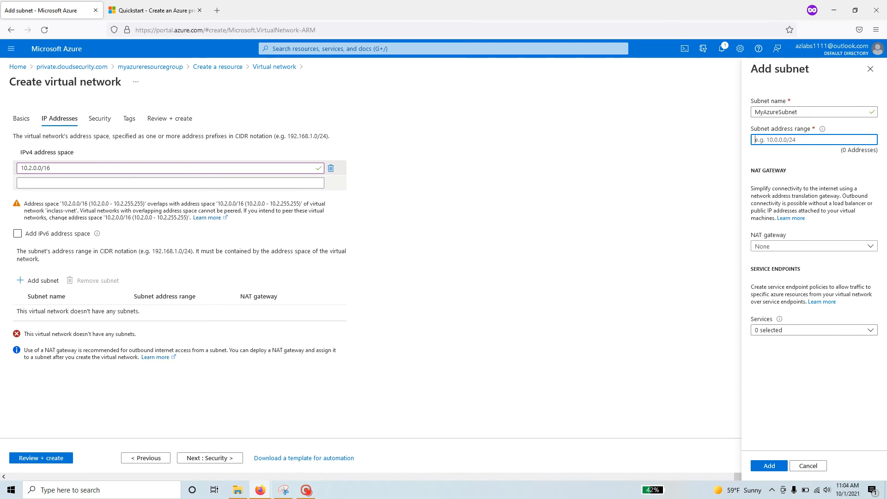
drag(52, 168, 21, 168)
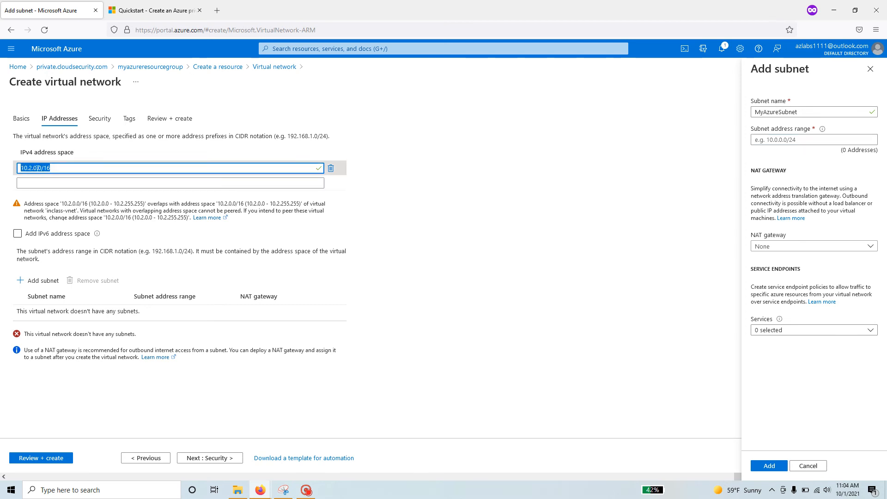
click(169, 11)
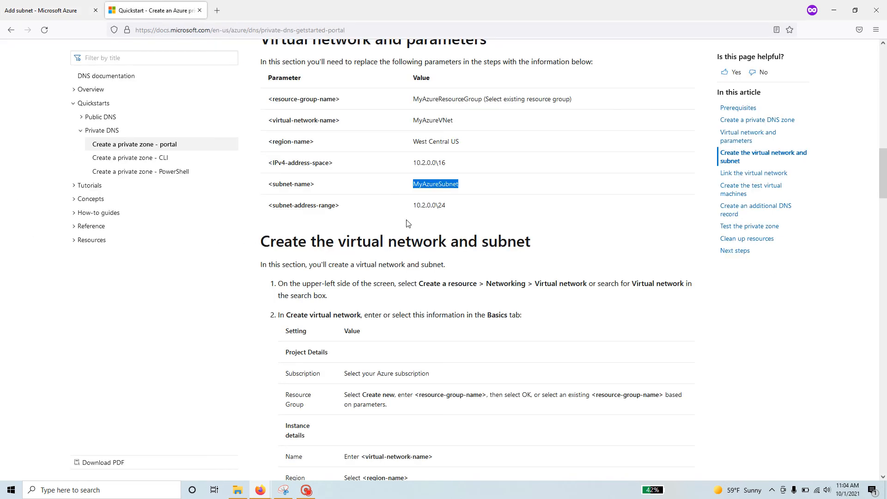
drag(451, 207, 425, 205)
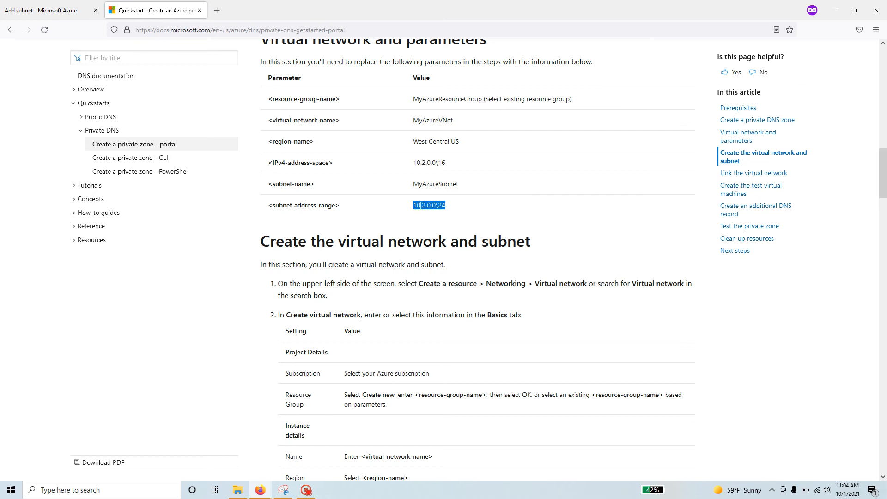
right_click(419, 206)
click(443, 214)
click(46, 10)
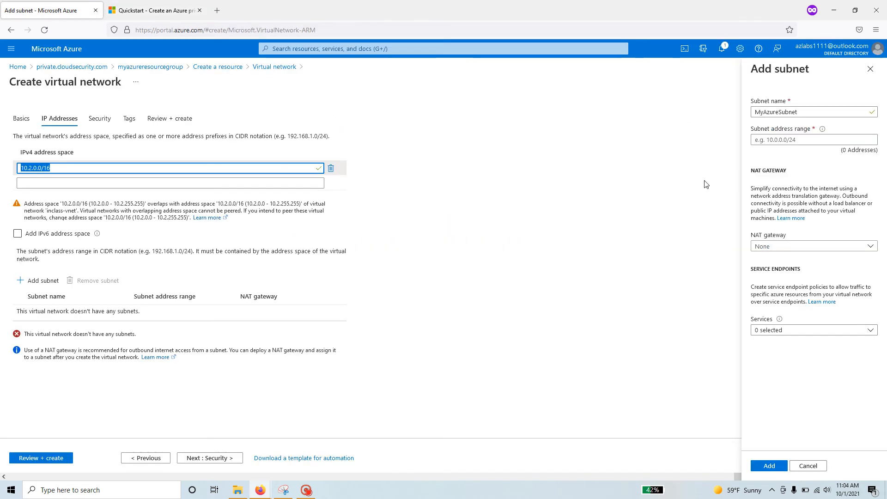
click(820, 140)
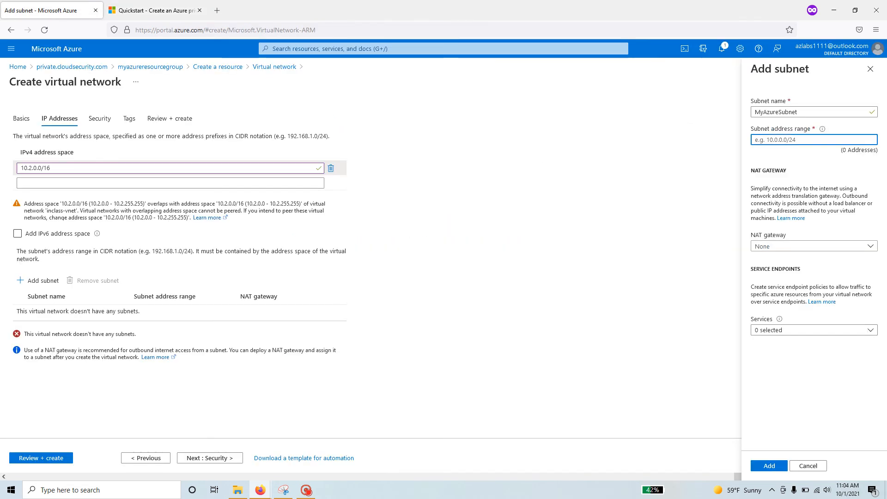
key(ctrl+v)
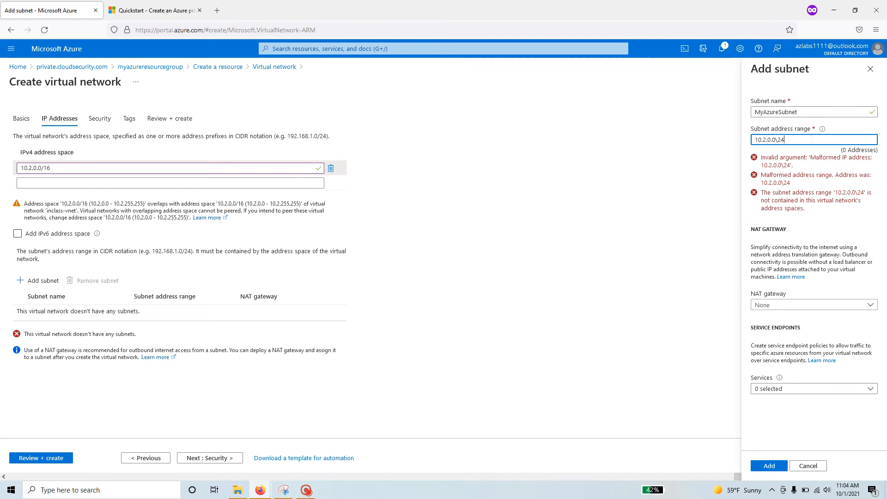
key(Left)
key(Left)
key(BackSpace)
text(/)
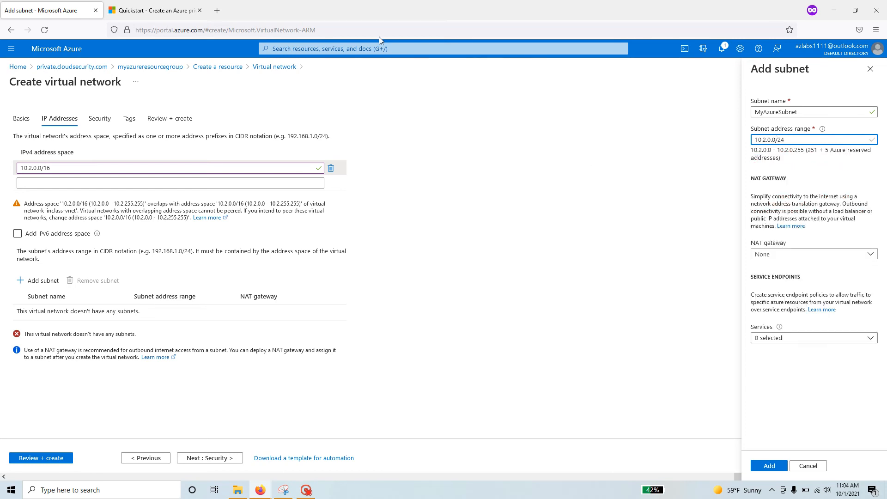
click(154, 10)
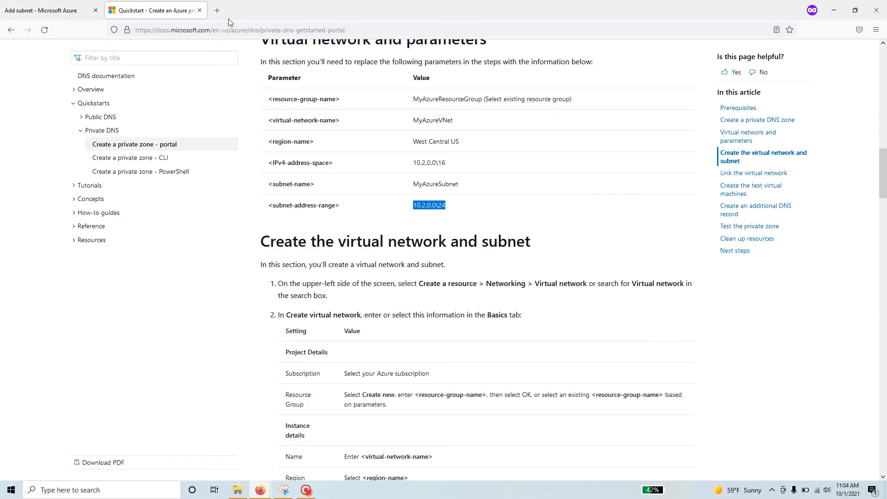
click(35, 10)
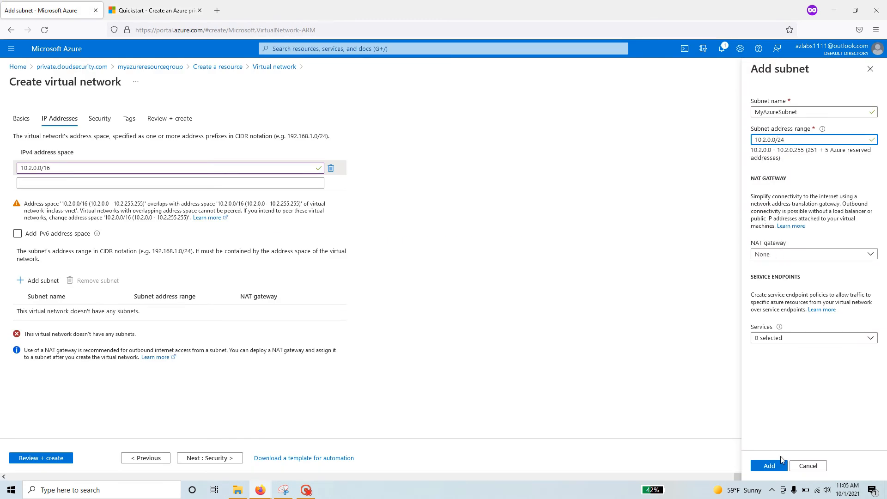
Add MyAzureSubnet, pass through Security and Tags to Review + create, and create MyAzureVNet.
click(774, 470)
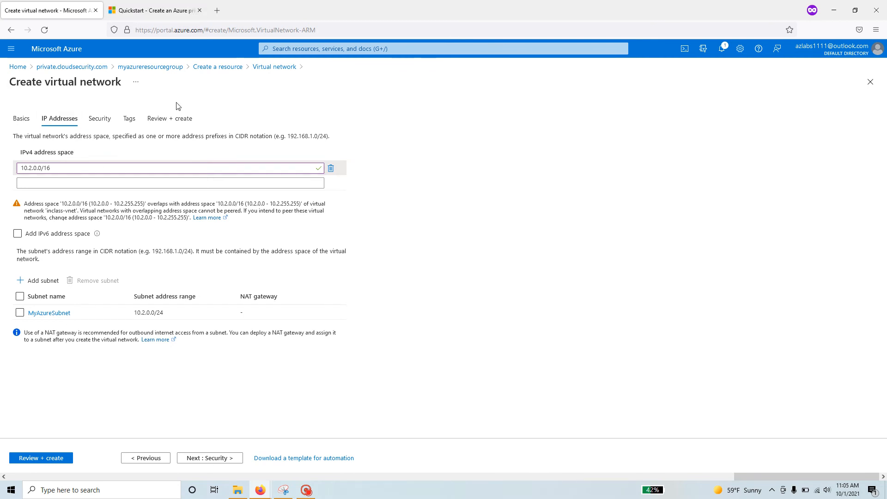
click(221, 457)
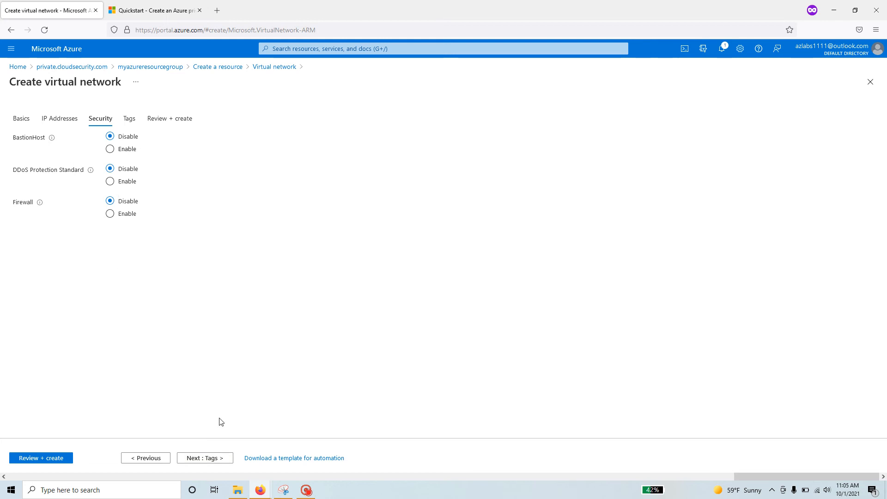
click(210, 457)
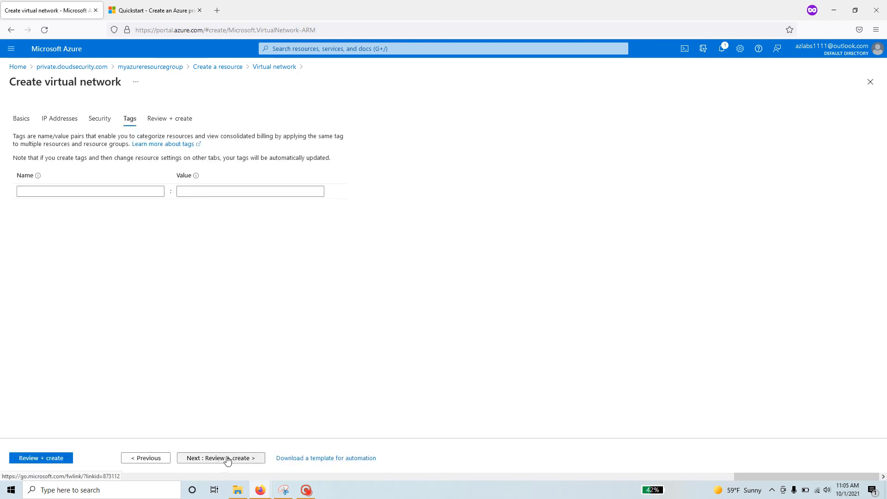
click(235, 458)
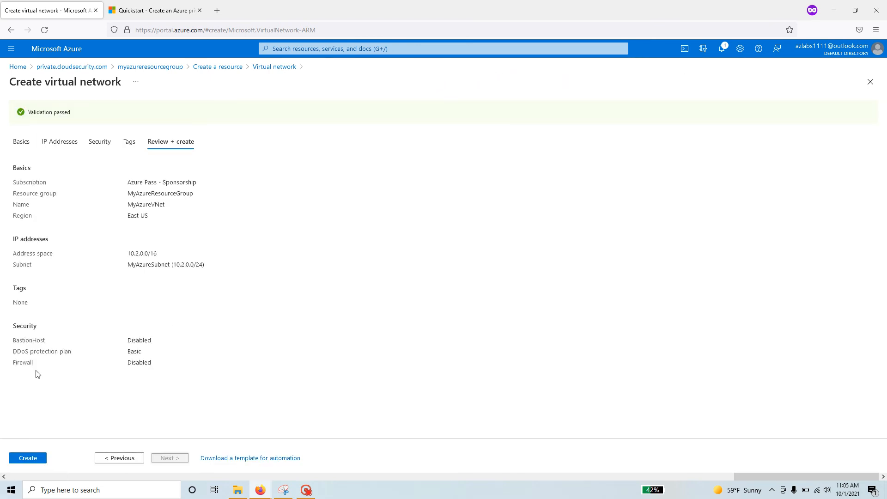
click(31, 459)
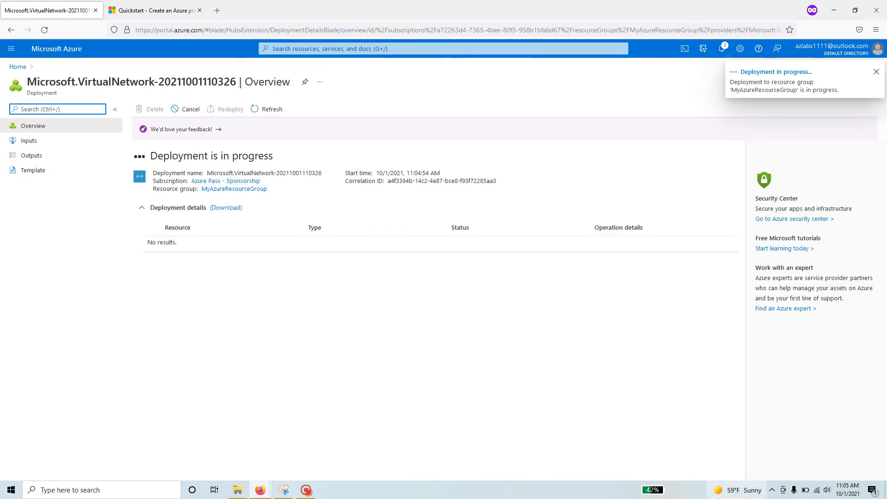
Dismiss the news flyout and open MyAzureVNet from the Deployment succeeded notification.
mouse_move(738, 490)
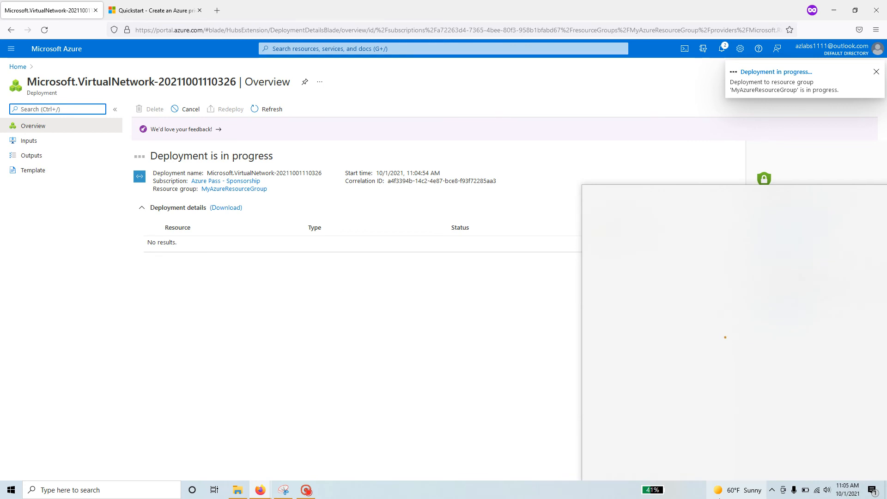
click(127, 406)
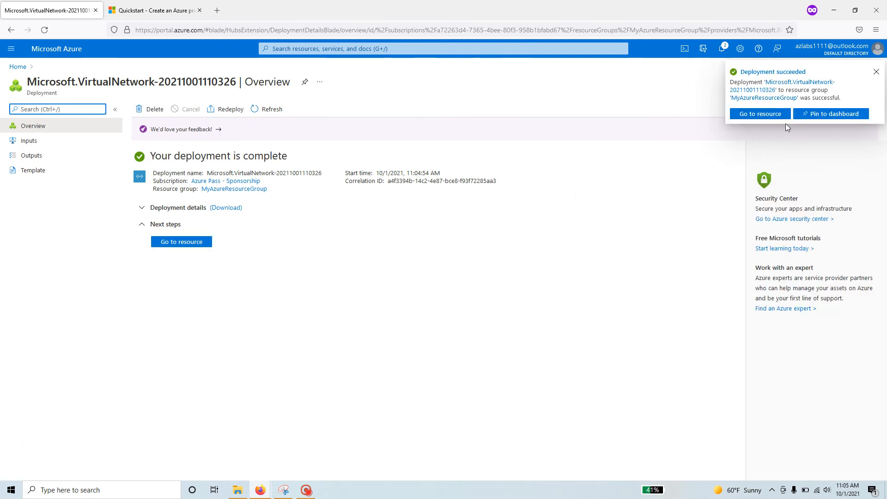
click(762, 115)
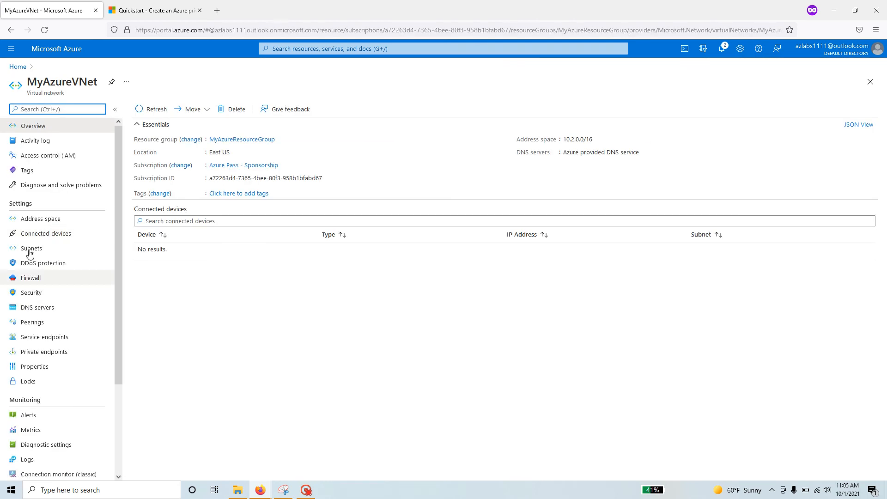
Check MyAzureVNet's address space and its MyAzureSubnet subnet, then return to the overview.
click(29, 220)
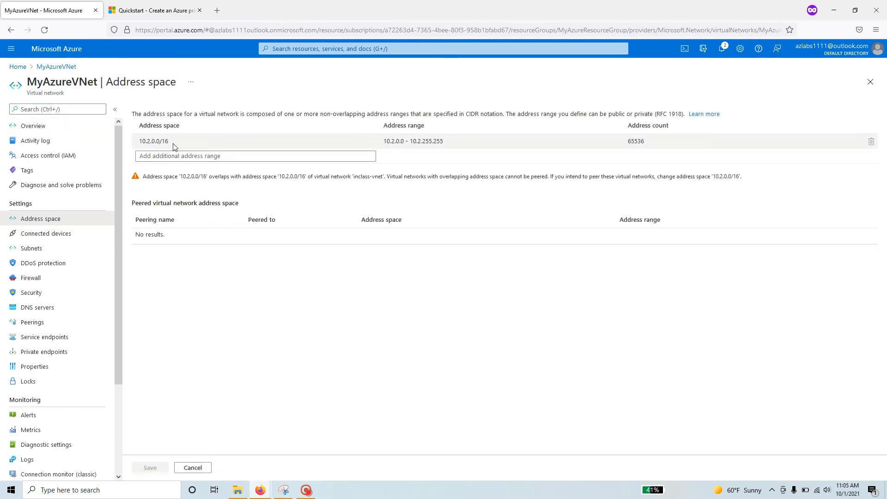
click(31, 251)
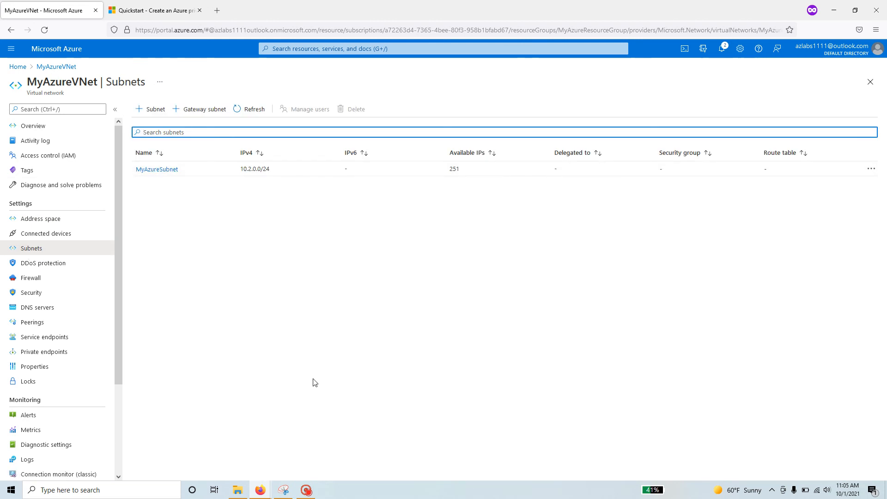
click(37, 126)
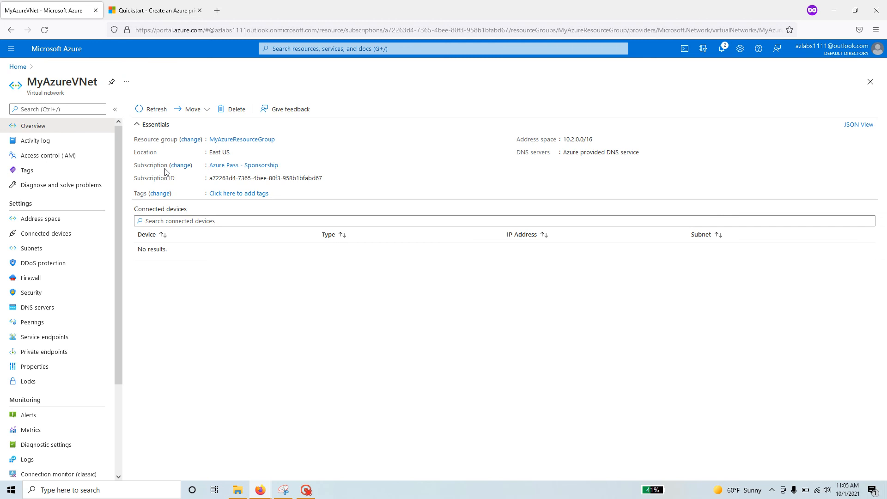
Open MyAzureResourceGroup and locate the private.cloudsecurity.com zone next to MyAzureVNet.
click(260, 140)
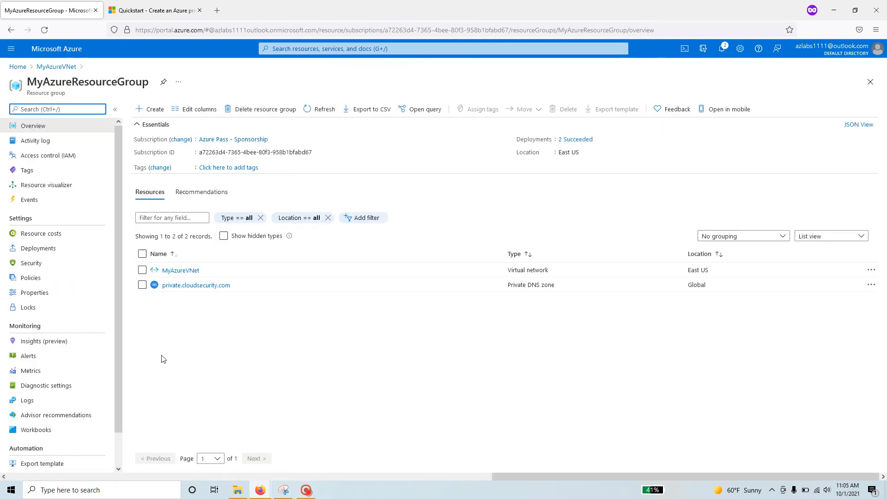
click(203, 273)
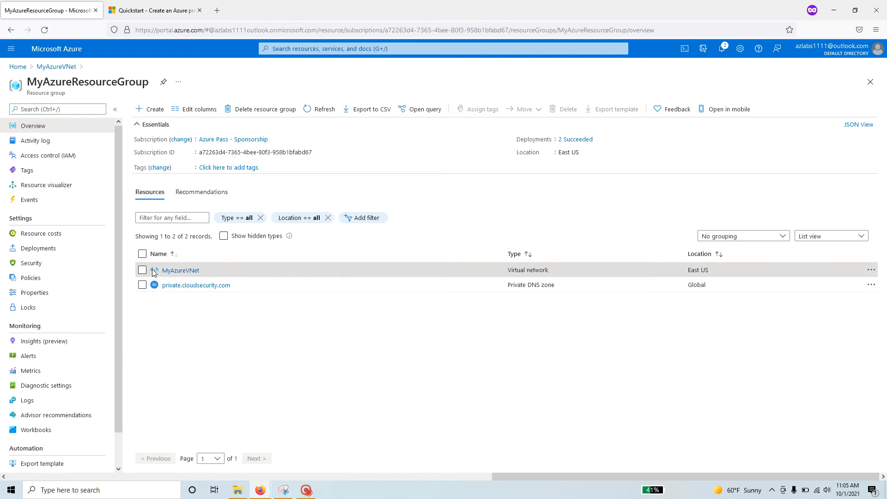
drag(231, 285, 172, 286)
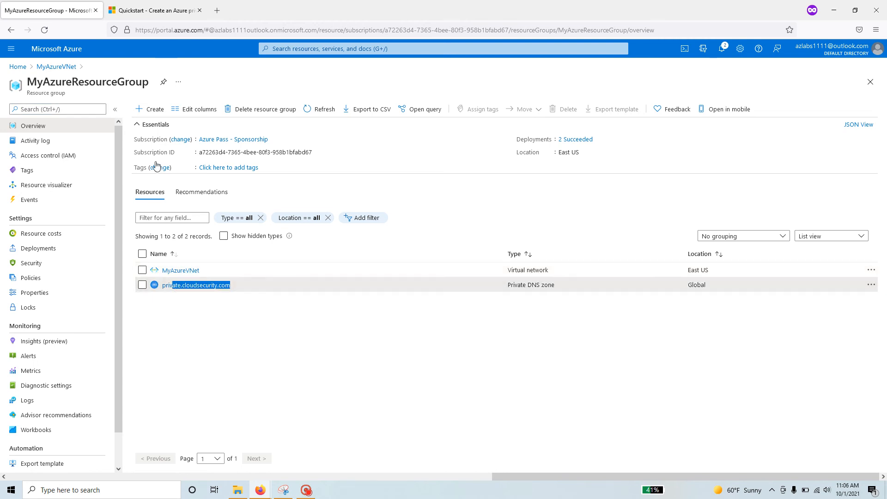
click(237, 284)
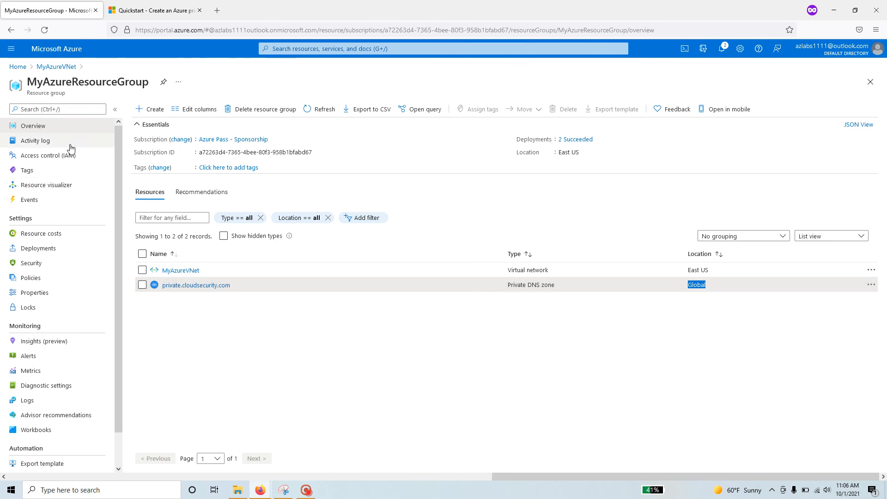
click(128, 11)
Read the quickstart's 'Link the virtual network' steps, then go back to the portal resource group.
scroll(410, 407, down, 7)
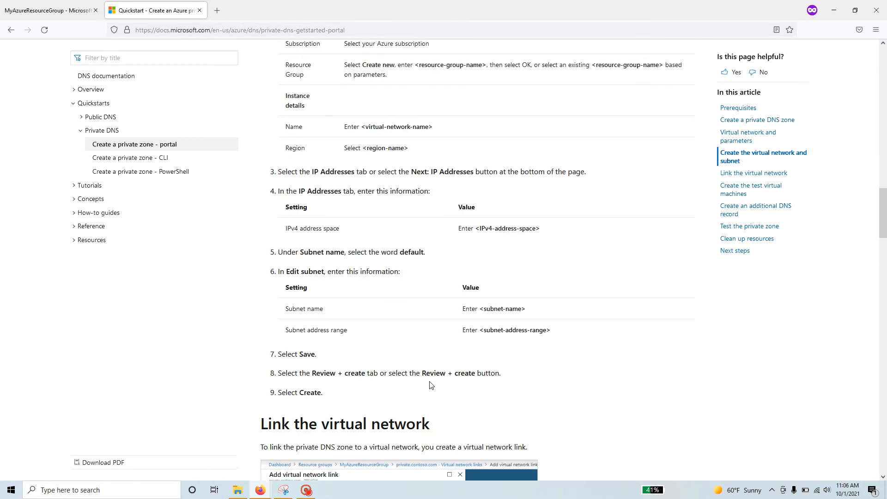
scroll(431, 384, down, 1)
scroll(405, 322, up, 7)
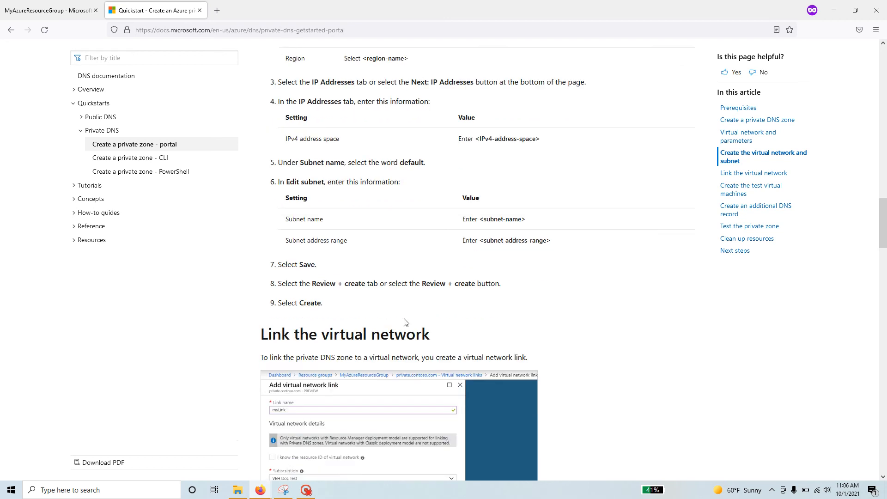
triple_click(330, 193)
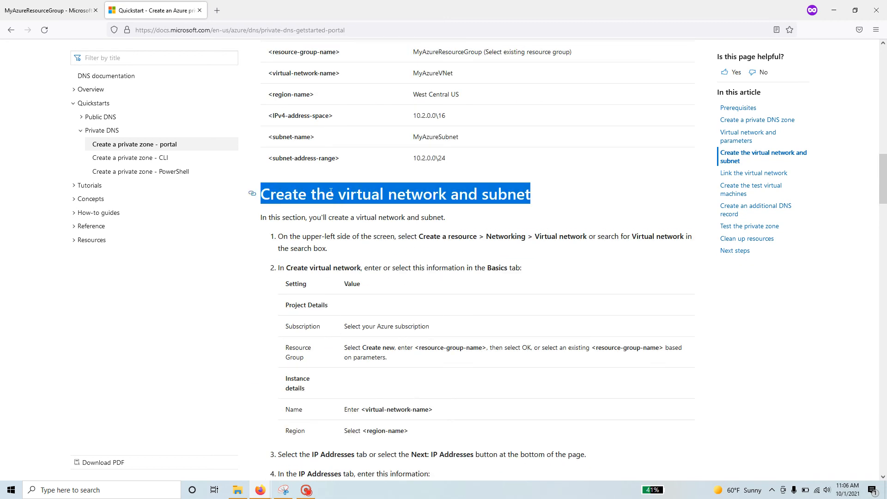
double_click(330, 193)
scroll(346, 374, down, 10)
scroll(345, 376, down, 2)
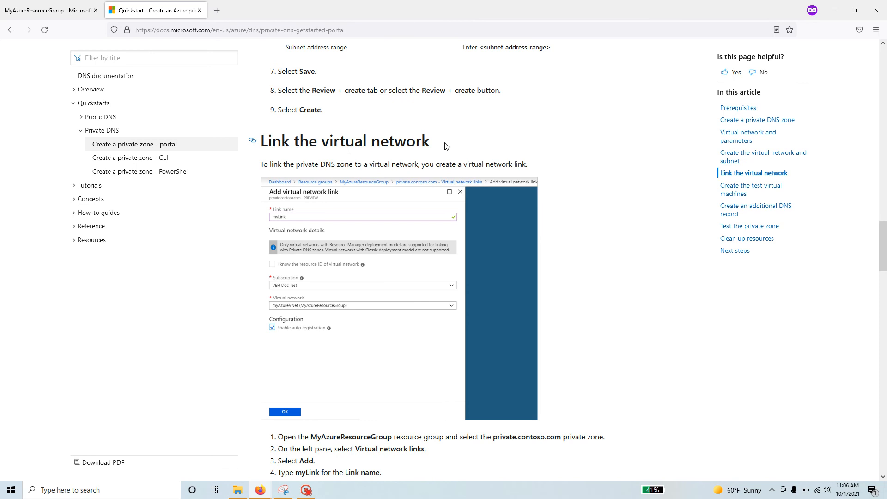
drag(445, 146, 527, 165)
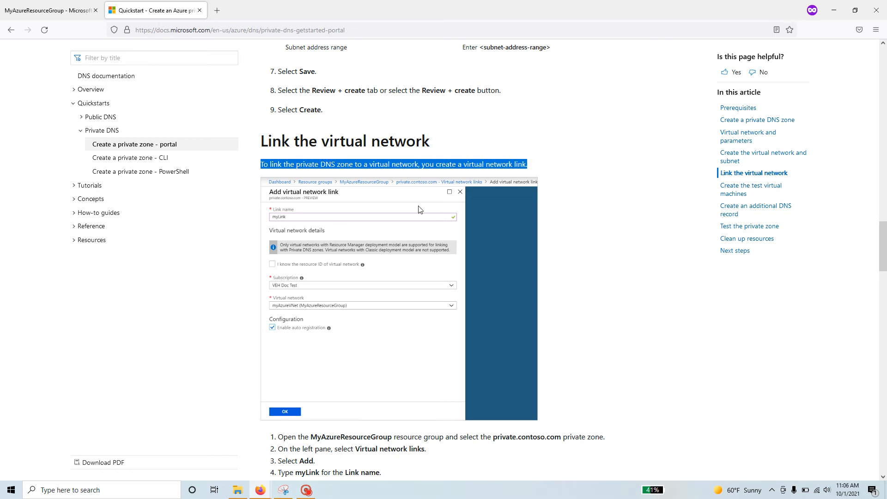
scroll(420, 210, down, 3)
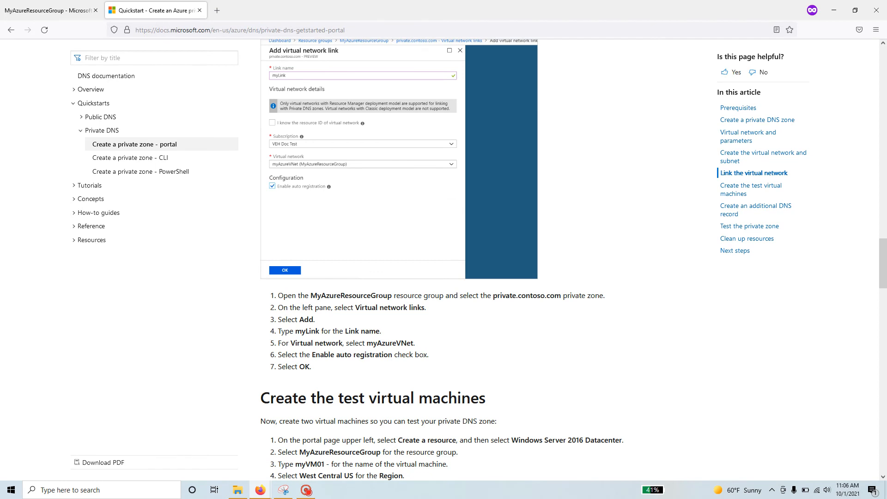
double_click(381, 295)
double_click(526, 295)
triple_click(380, 308)
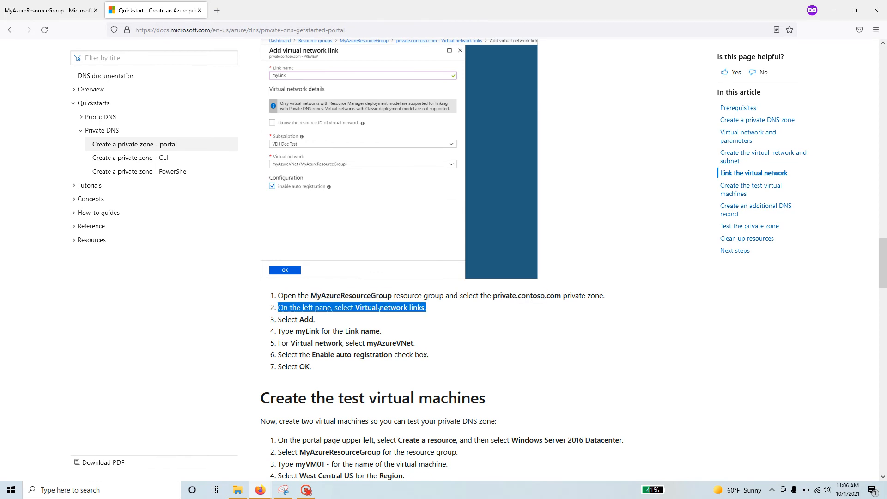
click(46, 10)
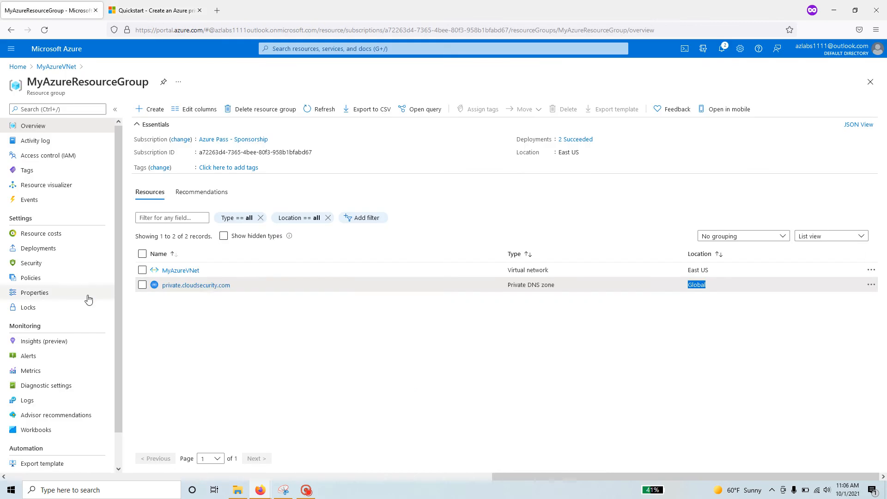
Begin a new virtual network link on private.cloudsecurity.com and choose MyAzureVNet as the network.
click(206, 289)
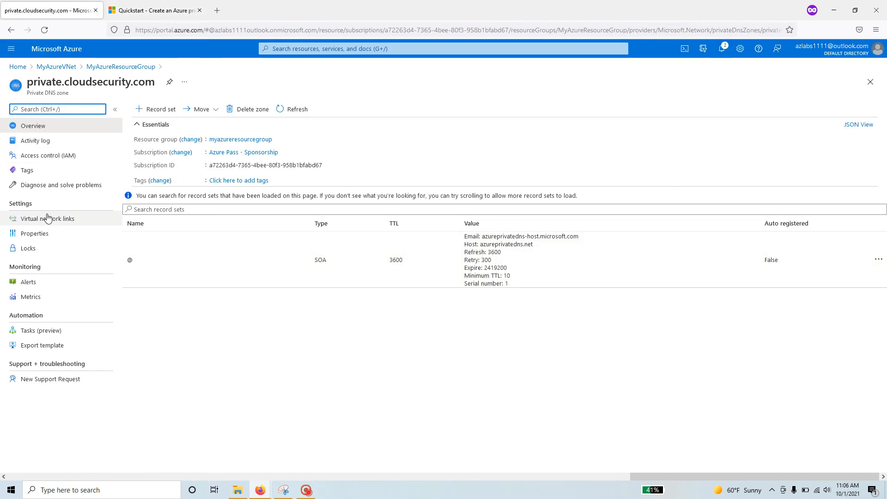
click(70, 220)
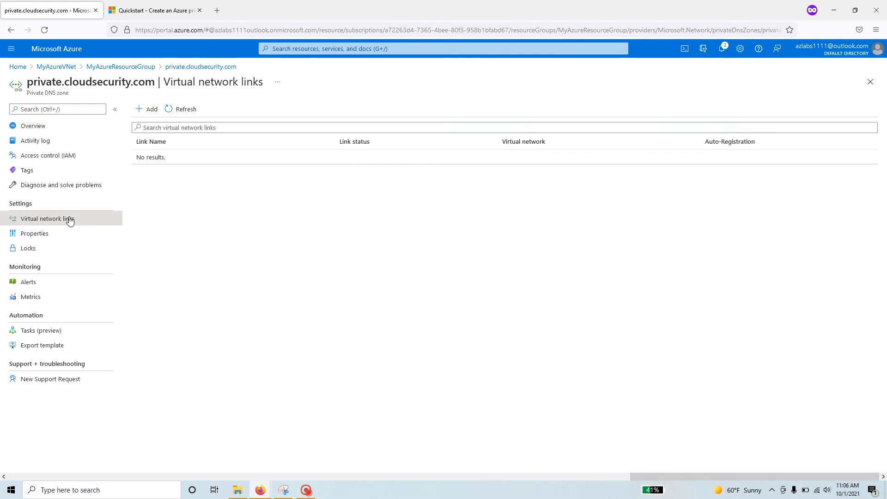
click(150, 109)
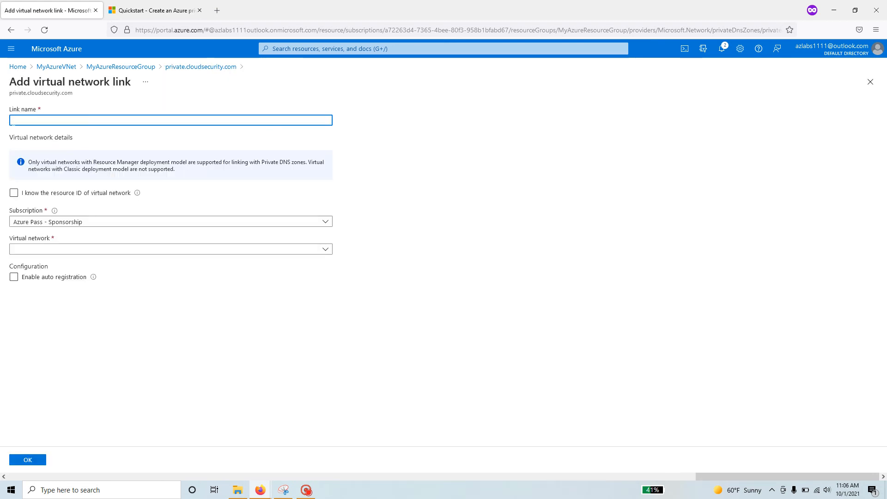
click(317, 254)
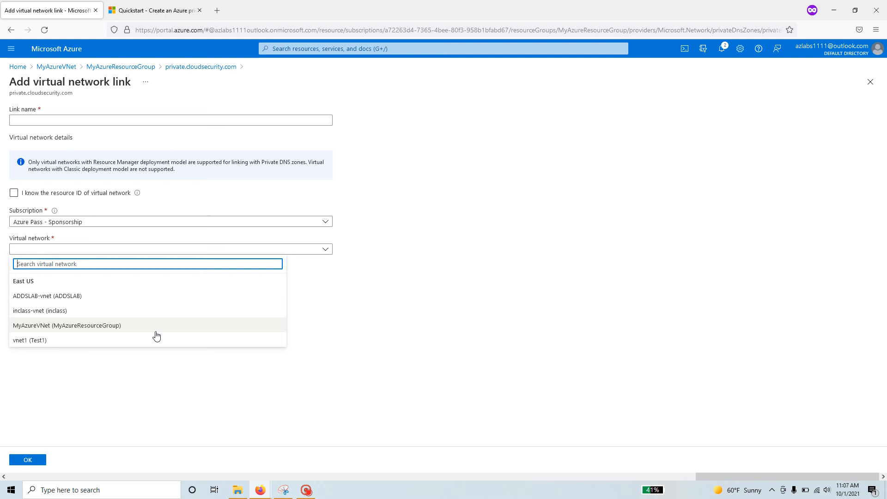
click(113, 326)
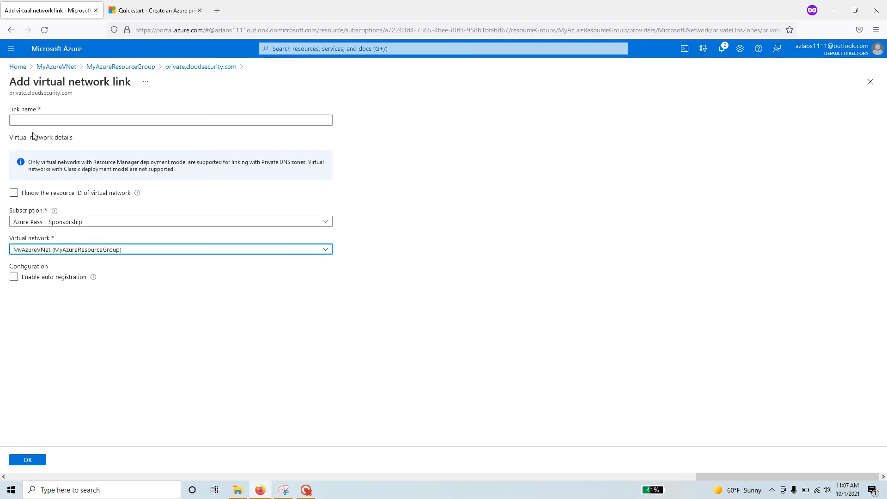
Enter mylink as the link name, checking the quickstart for the value.
click(15, 120)
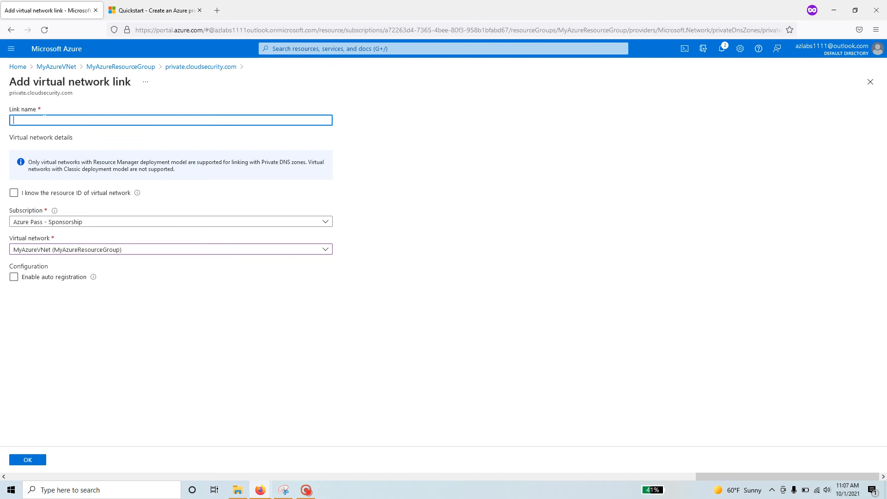
click(162, 7)
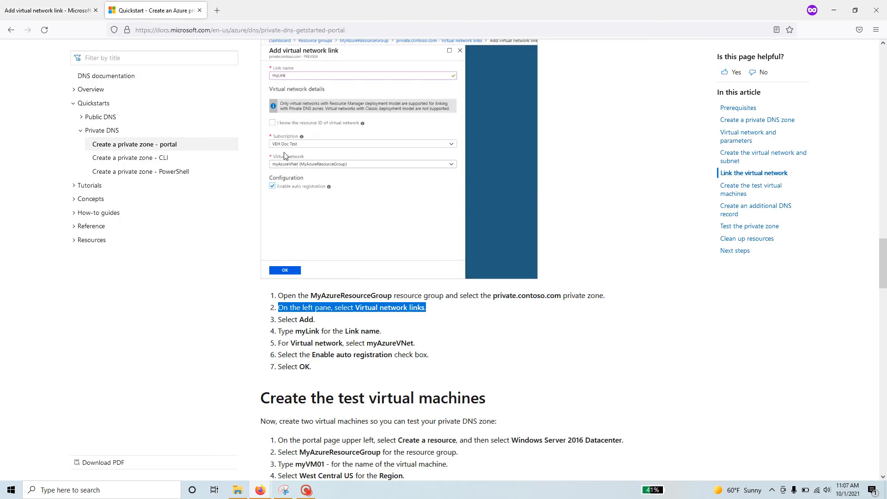
scroll(291, 225, up, 2)
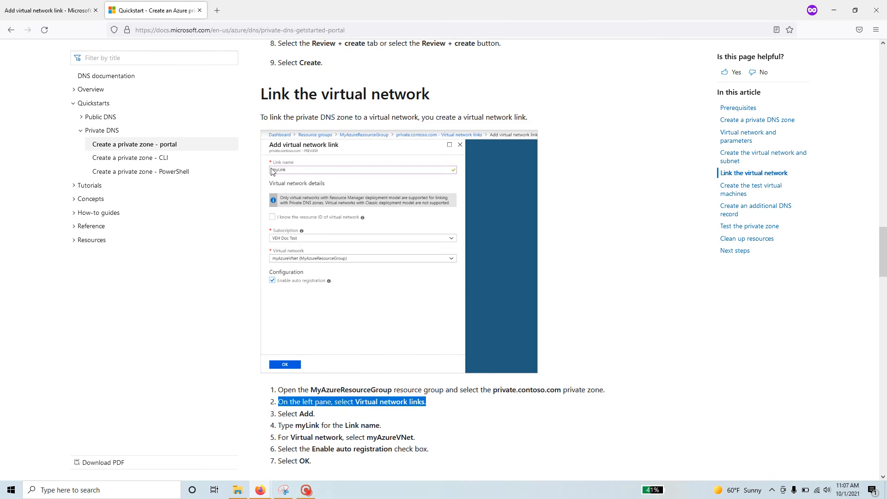
scroll(308, 249, down, 2)
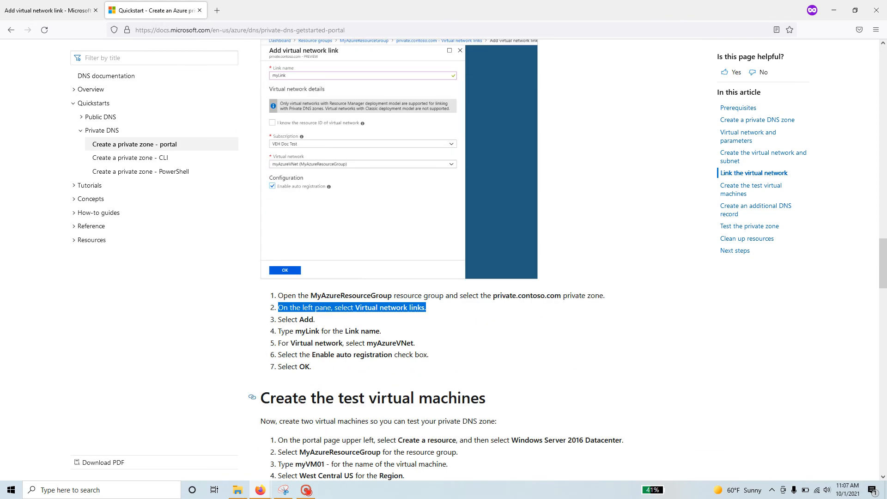
click(46, 10)
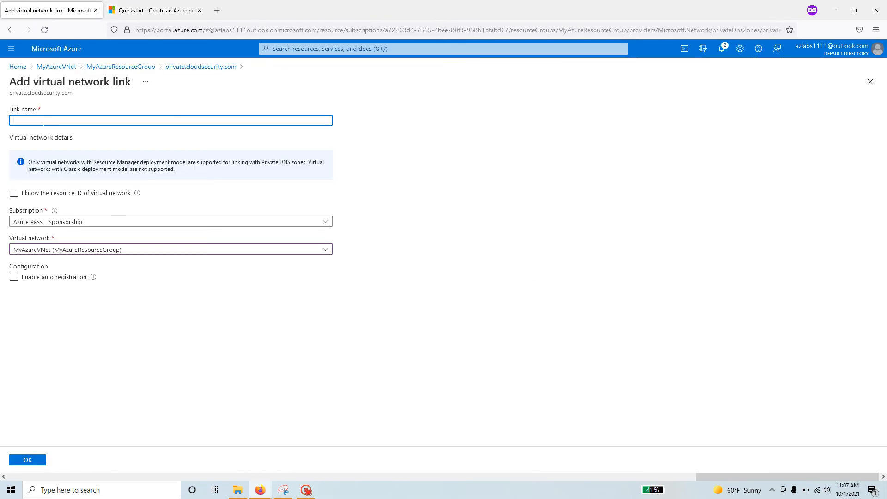
text(mylink)
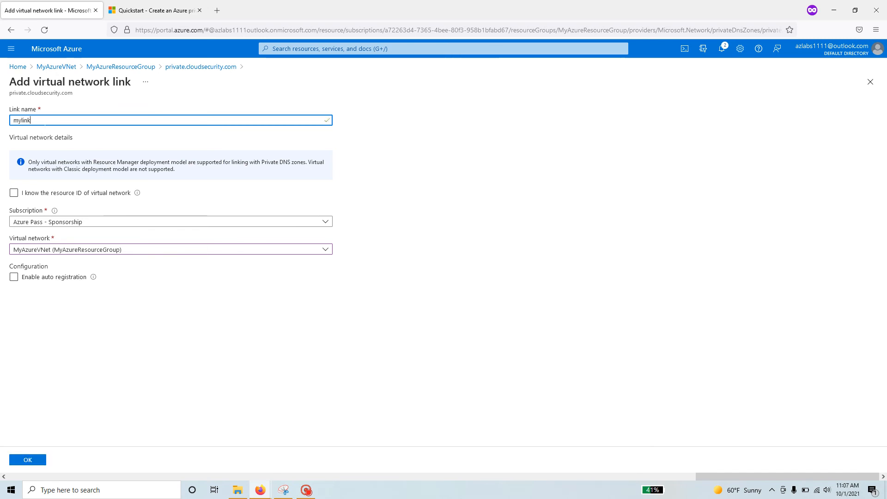
click(152, 10)
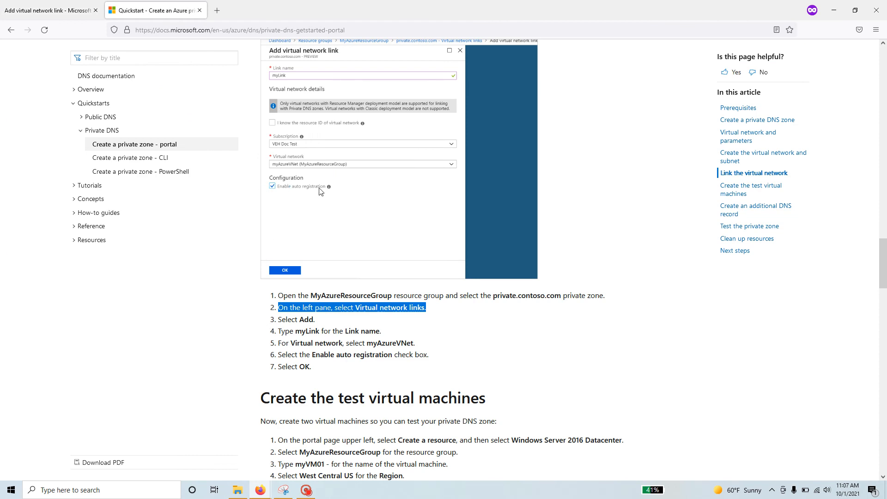
click(29, 11)
Enable auto registration on the link and submit it with OK.
click(14, 278)
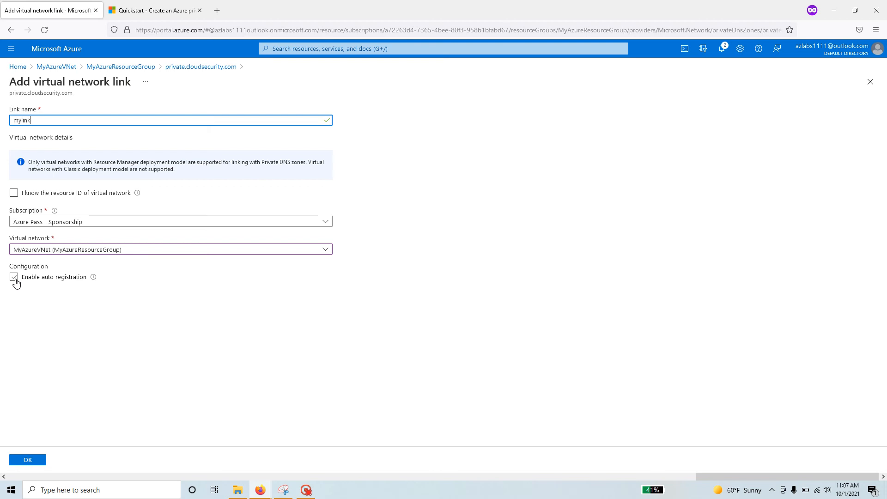
click(14, 277)
mouse_move(94, 279)
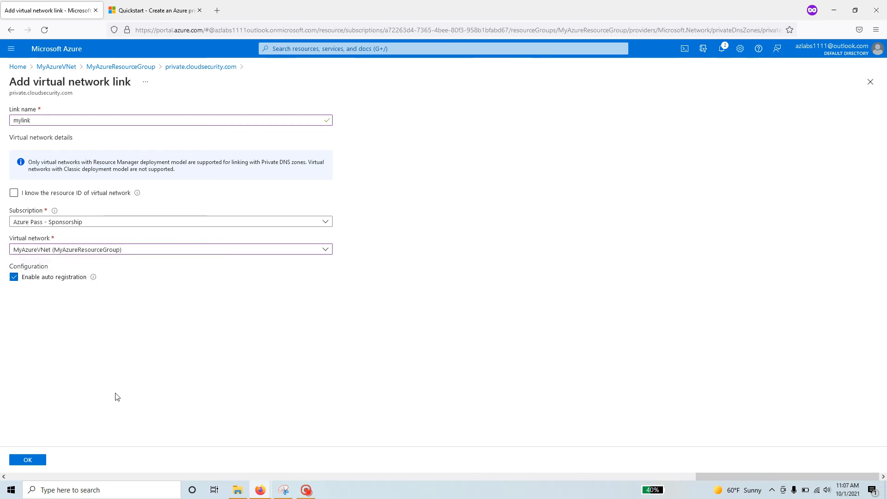
click(143, 17)
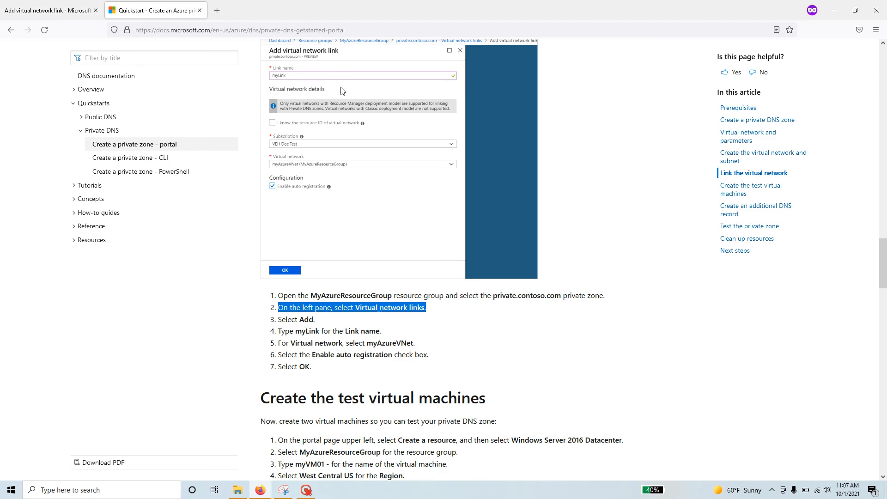
scroll(310, 308, down, 4)
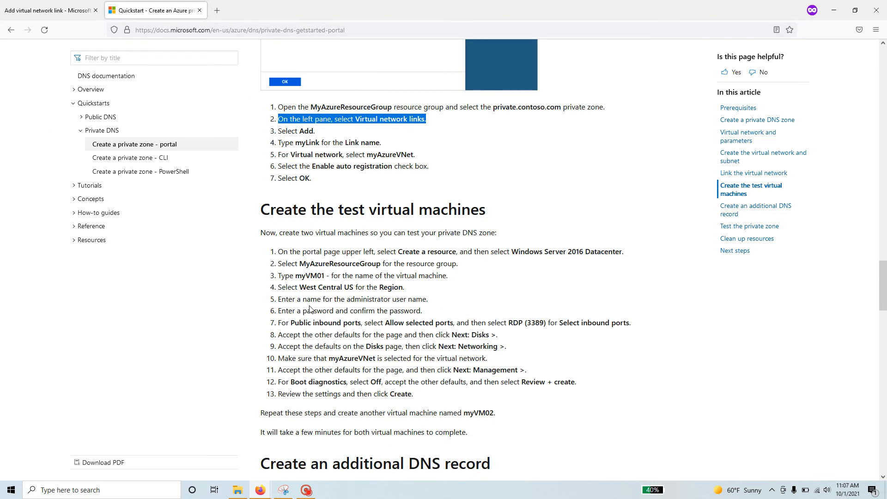
click(46, 10)
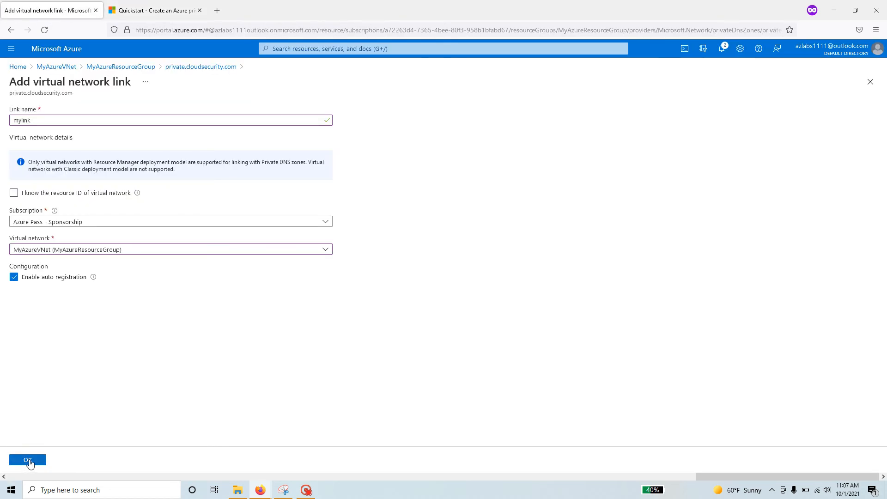
click(28, 460)
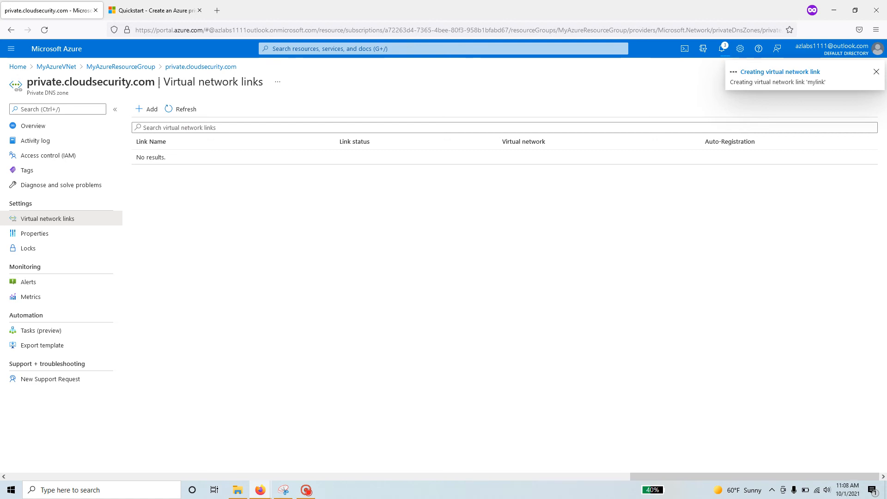
drag(158, 83, 29, 84)
Refresh the virtual network links list and check mylink's creation progress in Notifications.
click(27, 84)
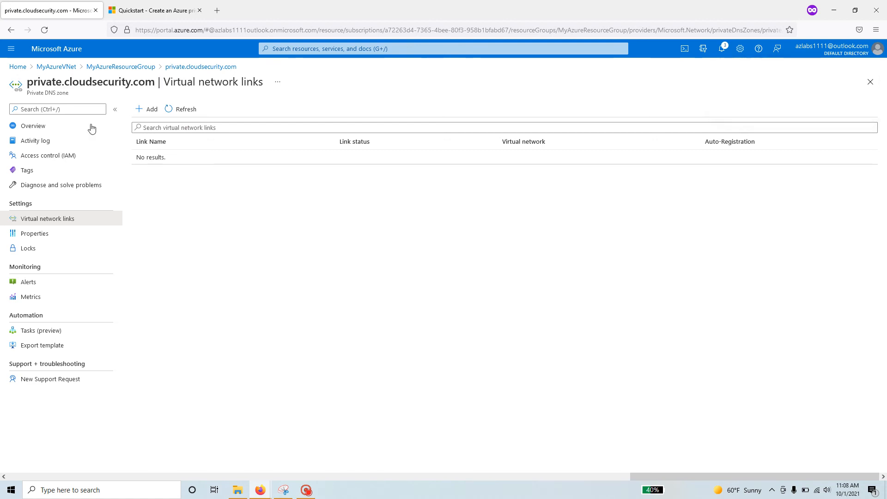
click(187, 114)
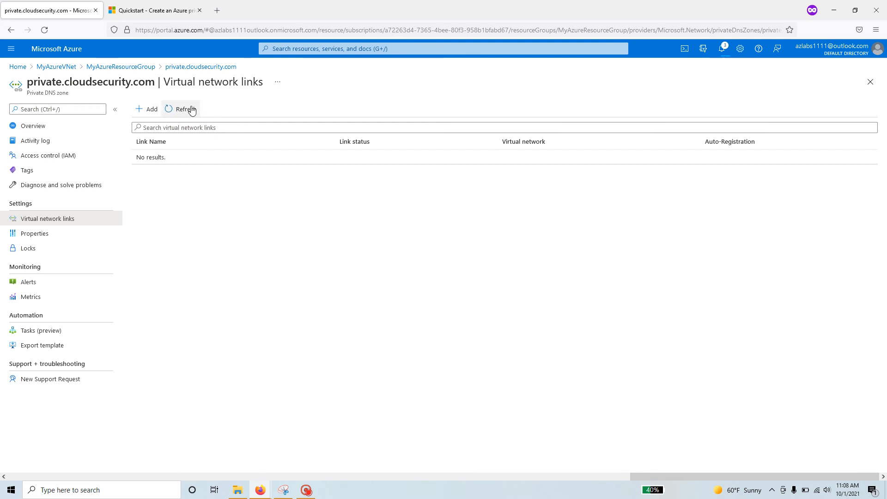
click(721, 48)
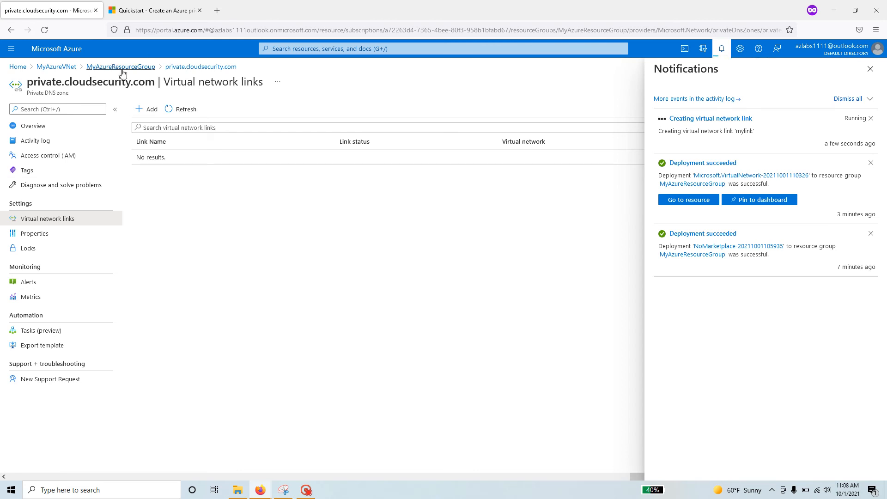
click(162, 13)
Review the quickstart's test VM steps, noting Windows Server 2016 Datacenter and the name myVM01.
scroll(462, 258, down, 2)
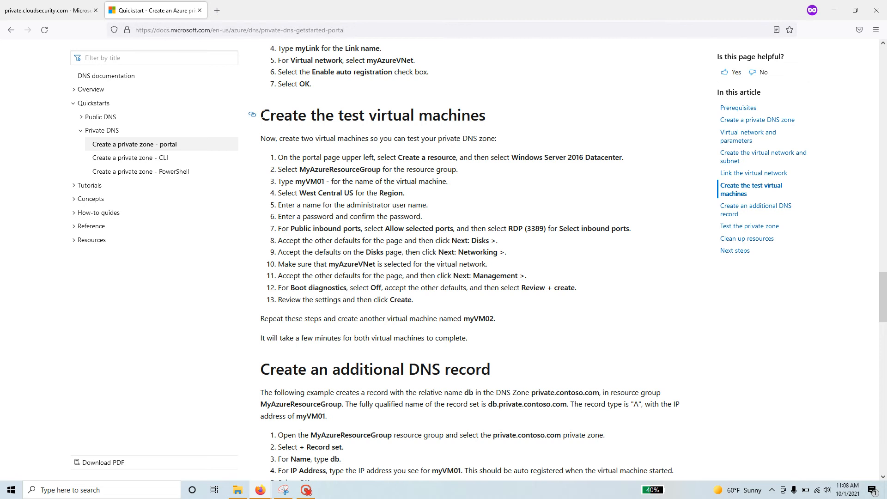
drag(262, 115, 493, 116)
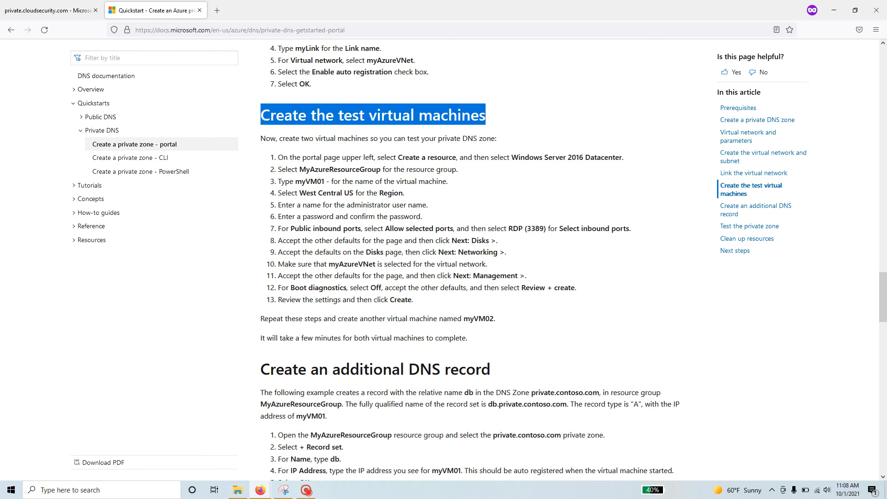
drag(509, 157, 615, 157)
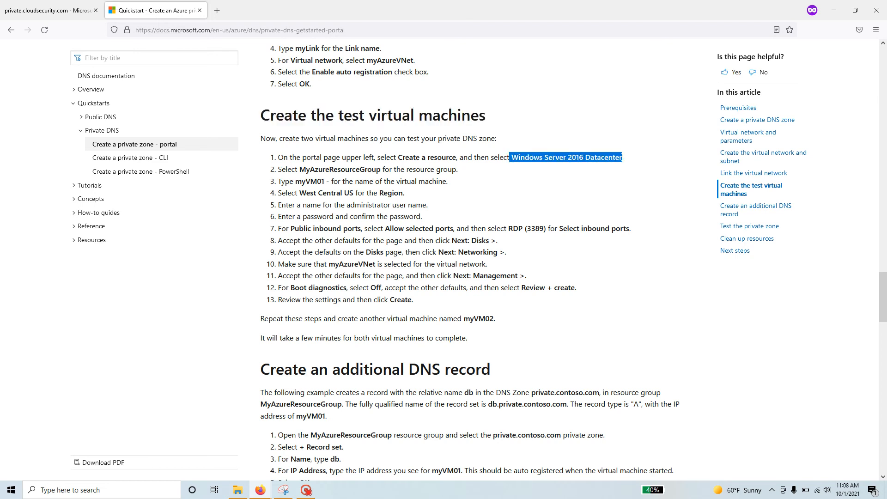
drag(331, 181, 311, 182)
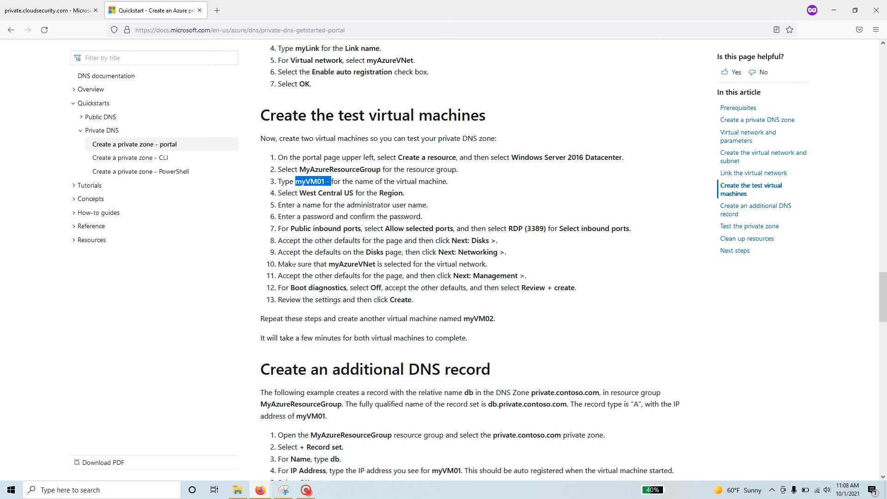
scroll(293, 264, down, 2)
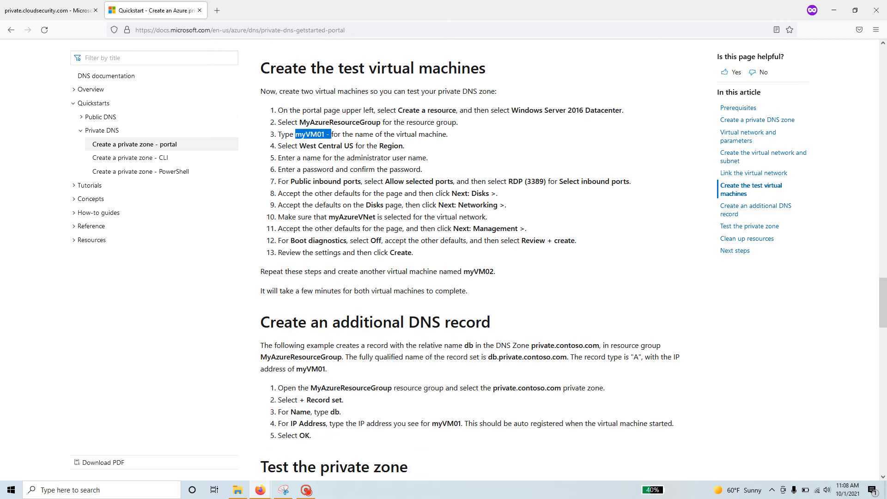
click(55, 10)
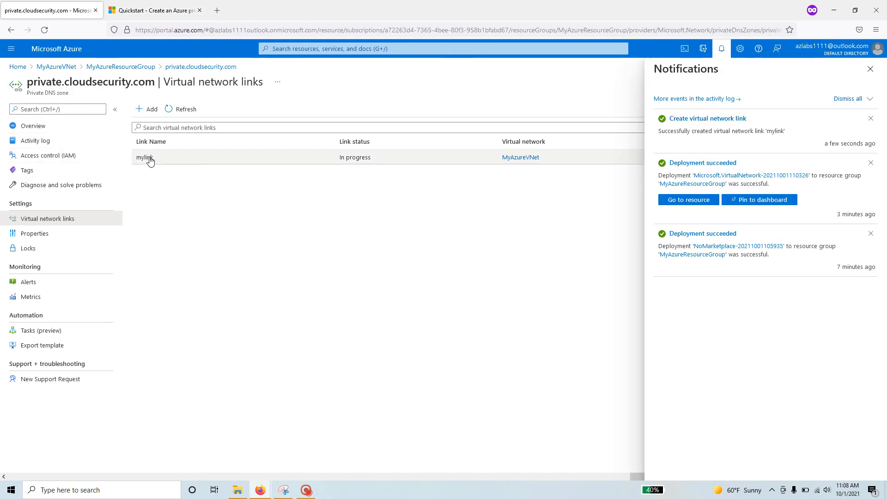
Start a Windows Server 2019 Datacenter VM from MyAzureResourceGroup and name it myVM01.
click(134, 67)
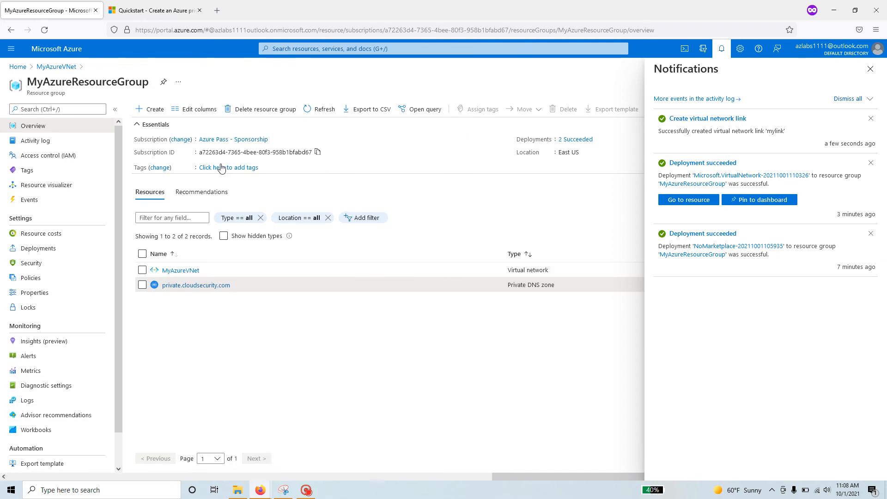
click(870, 69)
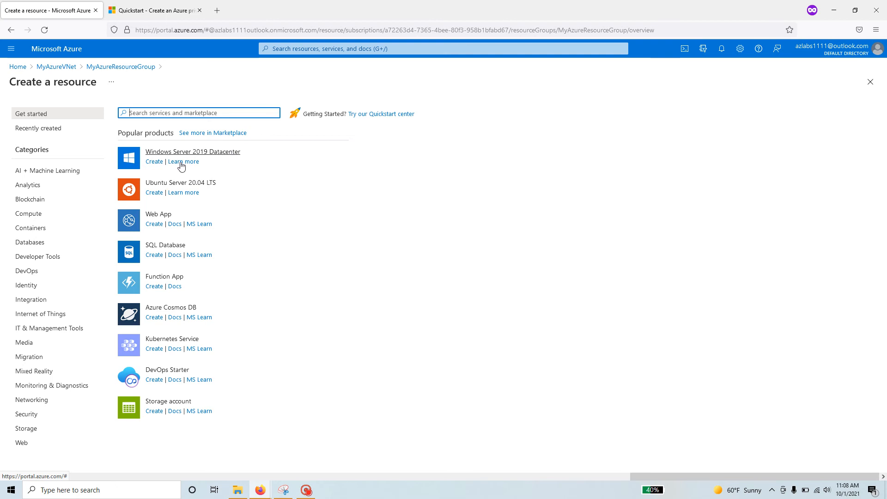
click(157, 166)
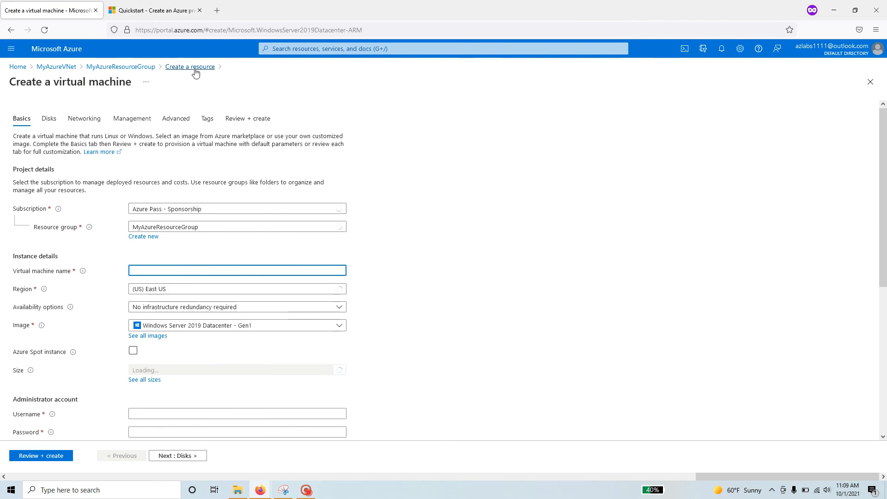
click(159, 11)
right_click(313, 134)
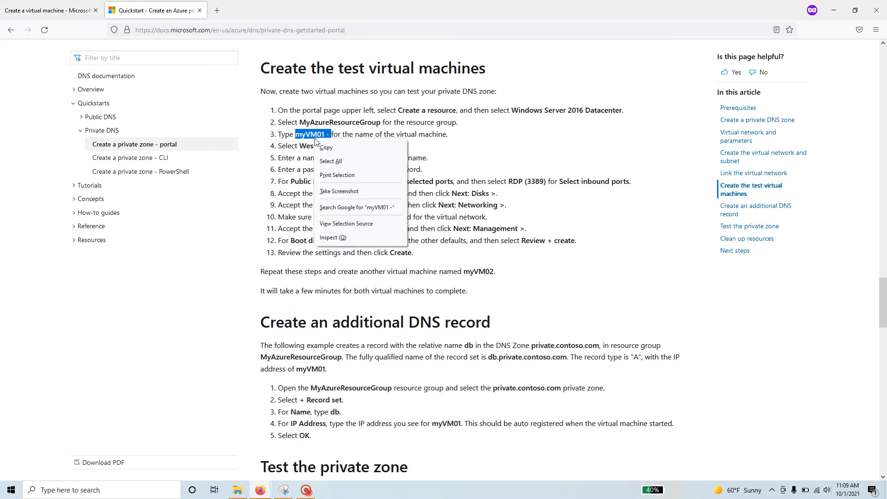
click(326, 145)
click(58, 11)
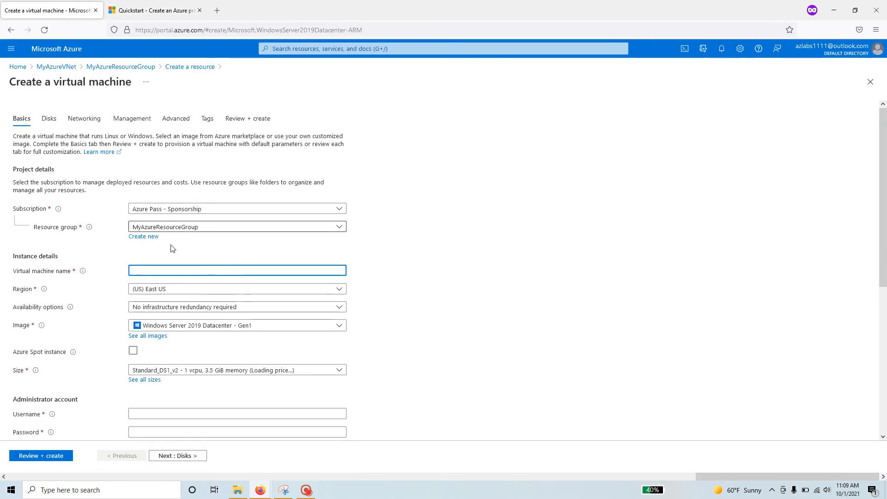
text(myVM01 -)
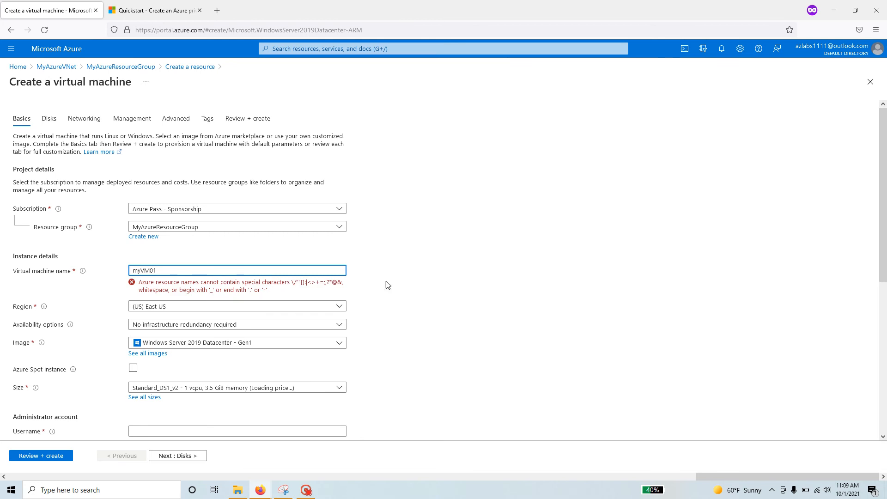
key(BackSpace)
scroll(418, 291, down, 2)
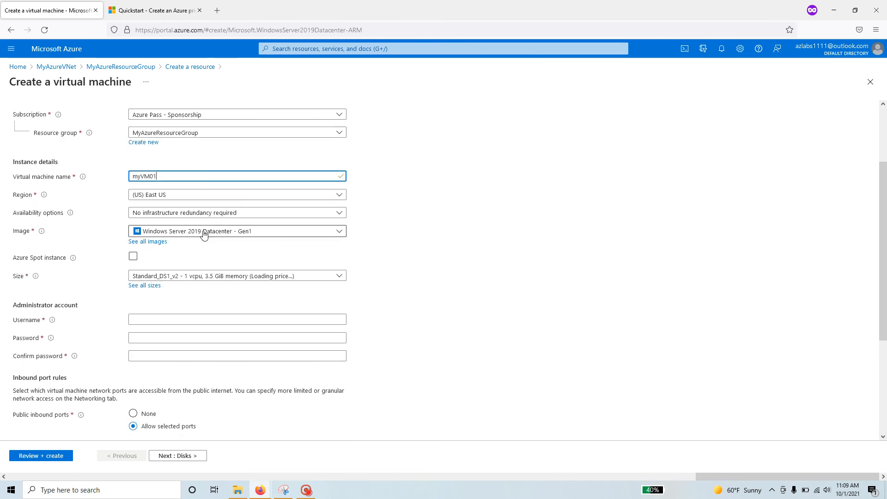
Set the administrator username to student and enter and confirm the password.
click(195, 320)
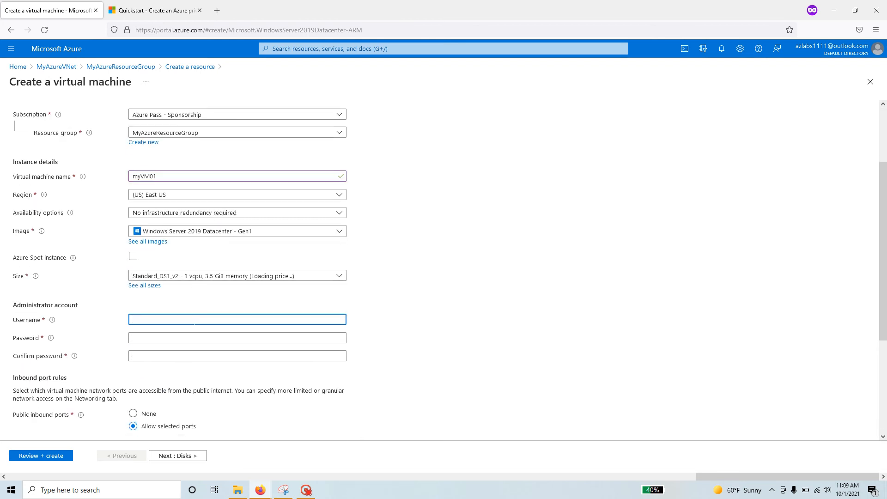
text(student)
key(Tab)
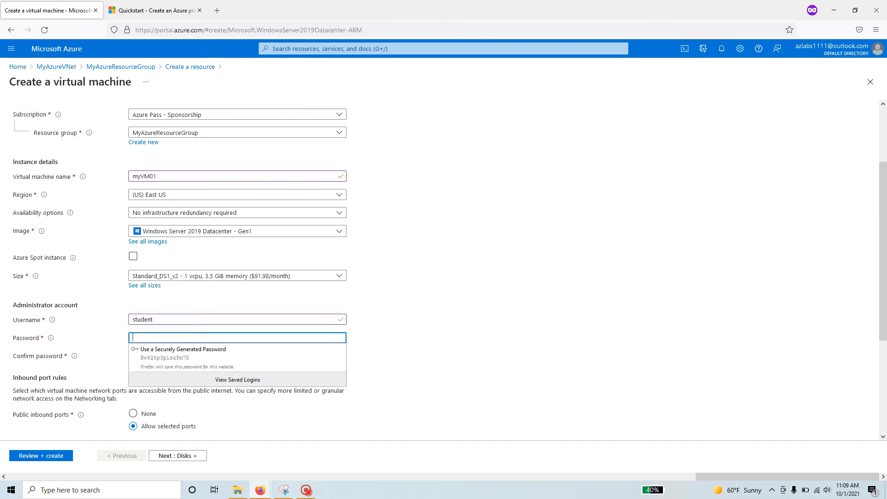
text(P)
key(BackSpace)
key(BackSpace)
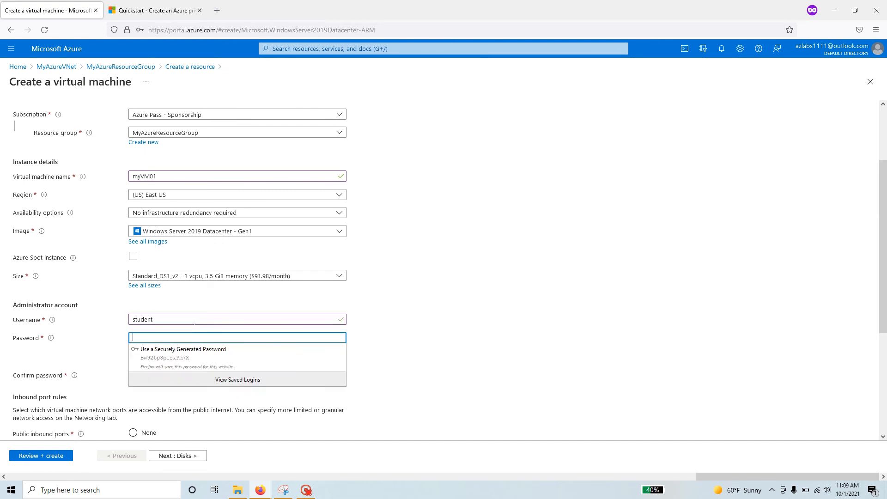
text(P••••••••)
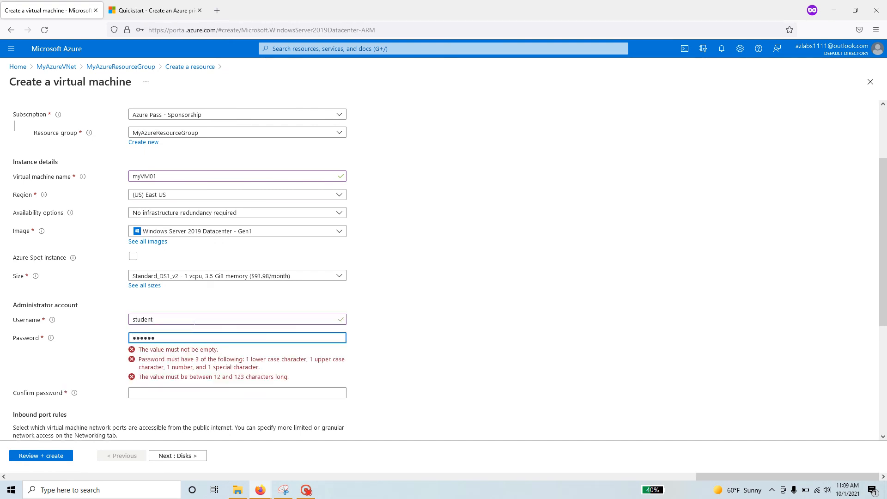
text(•)
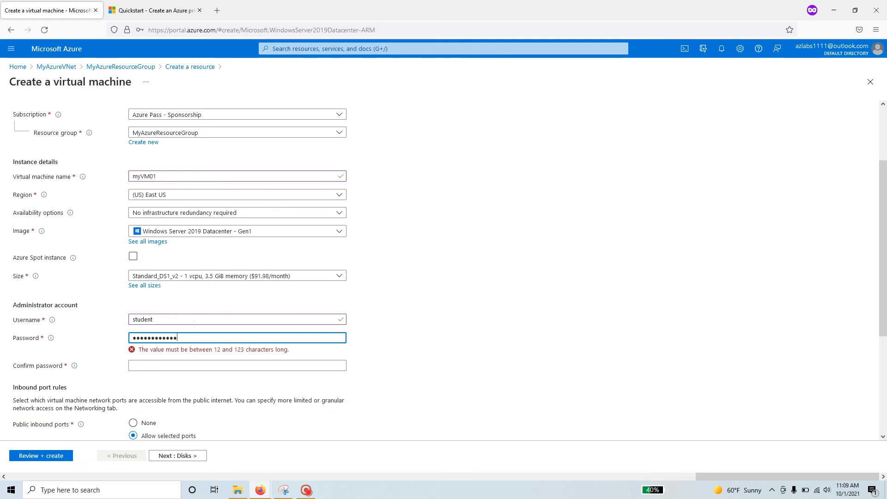
key(Tab)
text(••)
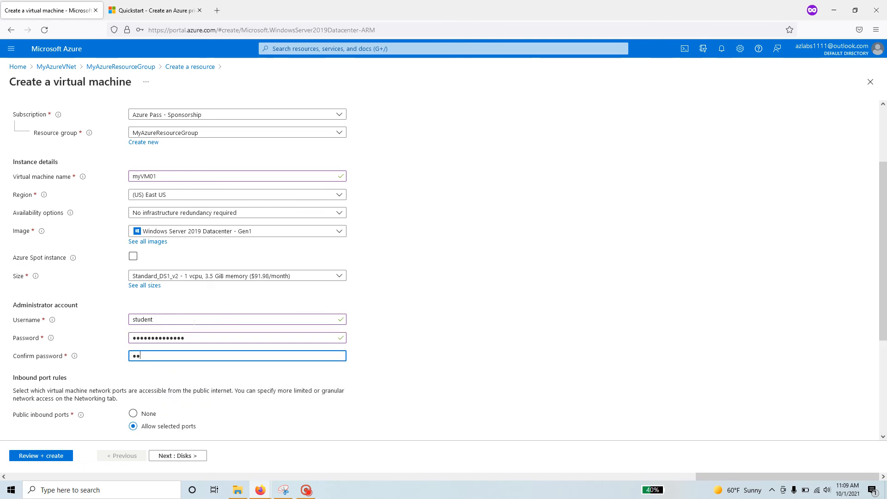
text(••••••••••••)
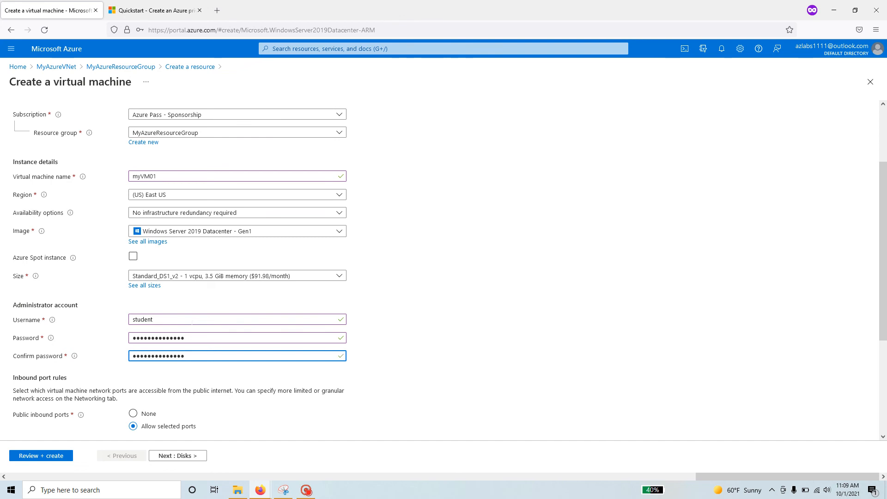
click(156, 11)
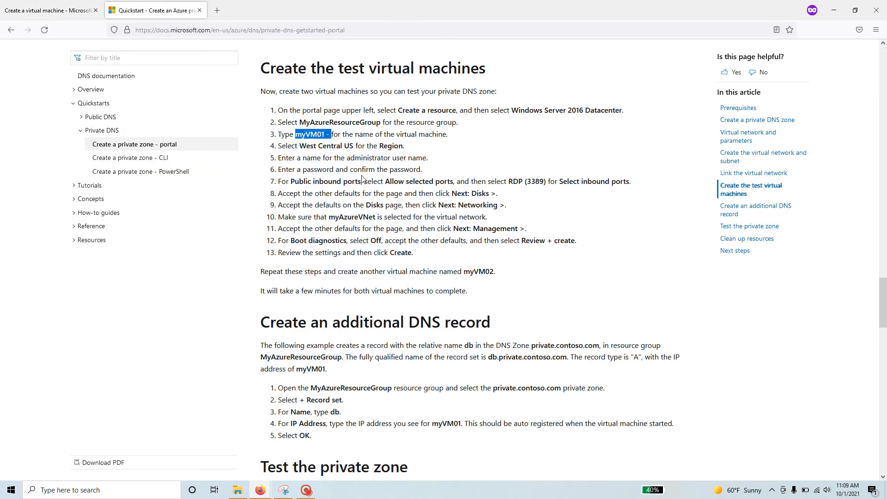
Review the quickstart's inbound ports and myAzureVNet network instructions for the VM.
drag(295, 181, 546, 181)
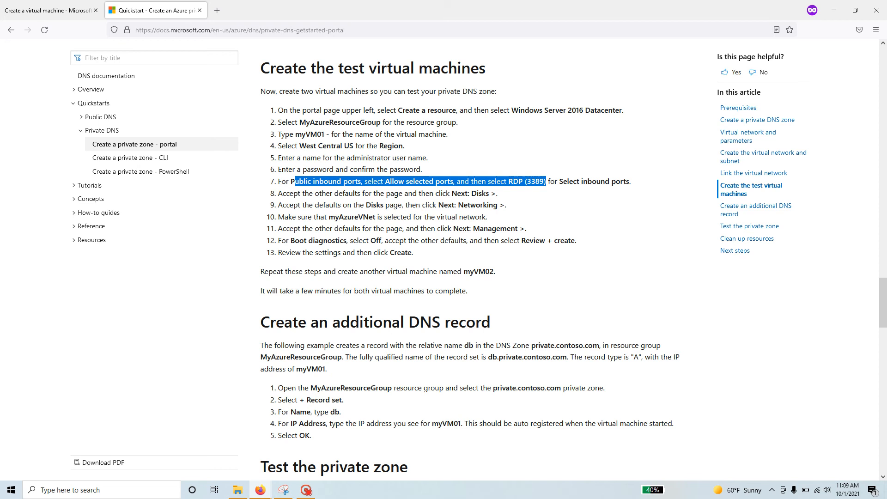
drag(375, 217, 332, 218)
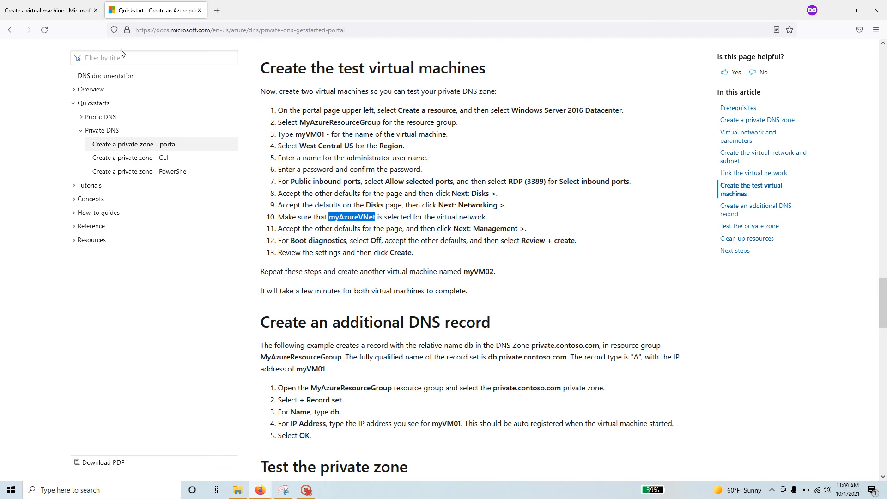
click(69, 11)
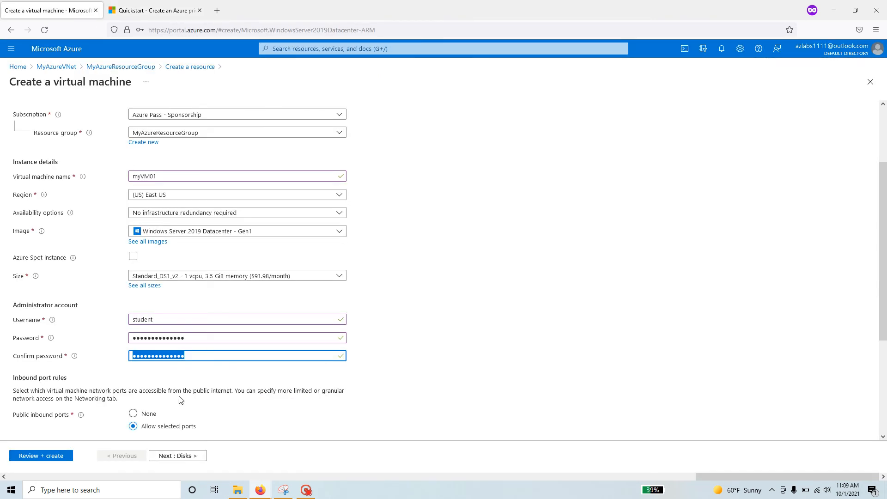
Connect myVM01 to virtual network MyAzureVNet with subnet MyAzureSubnet (10.2.0.0/24).
scroll(181, 400, down, 3)
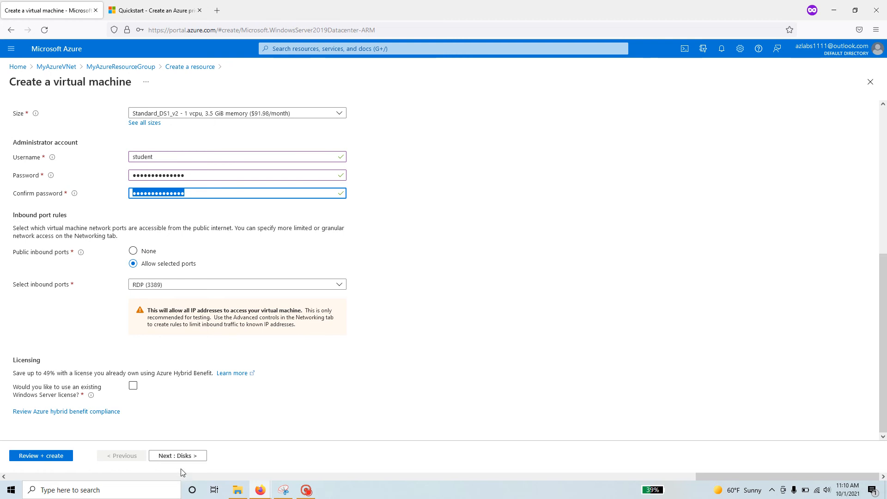
click(190, 456)
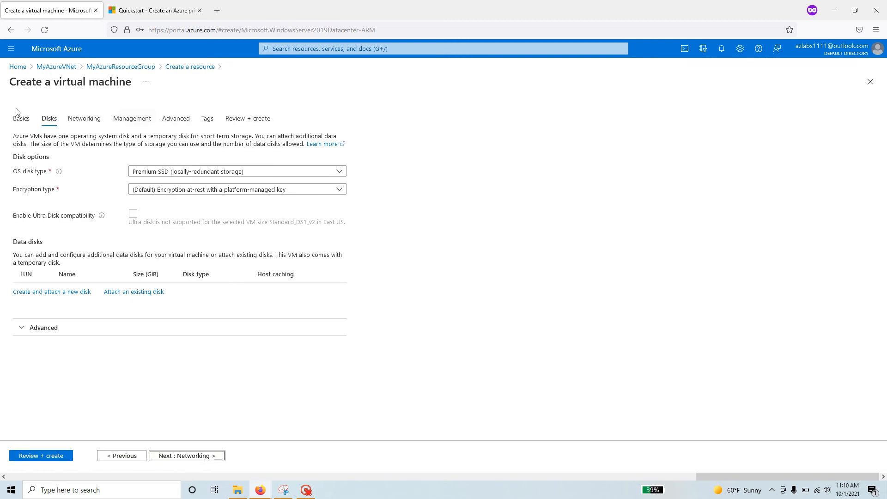
click(212, 457)
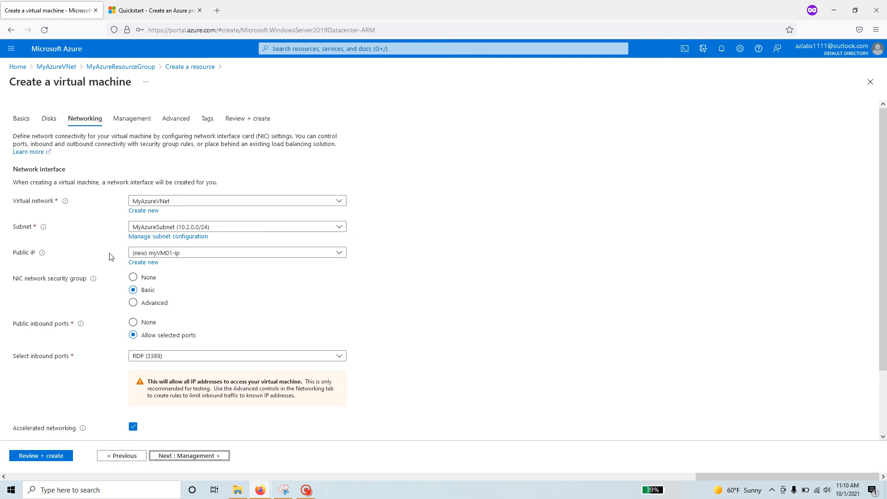
click(166, 202)
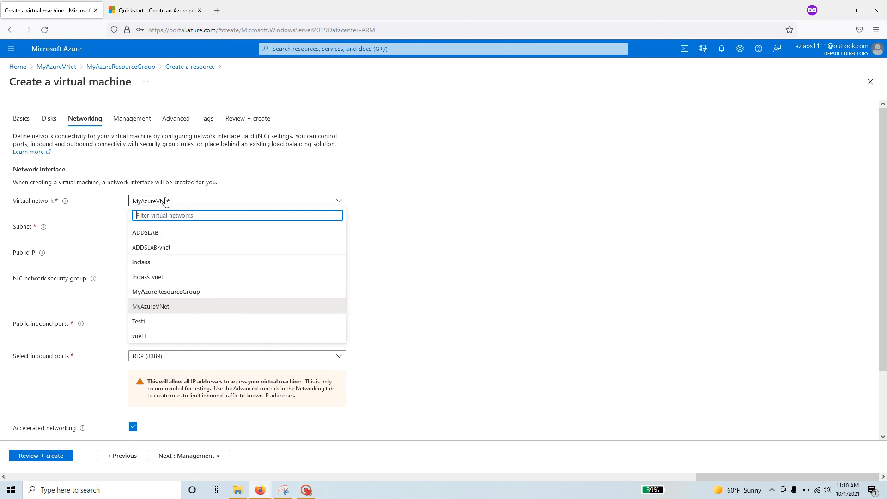
click(182, 309)
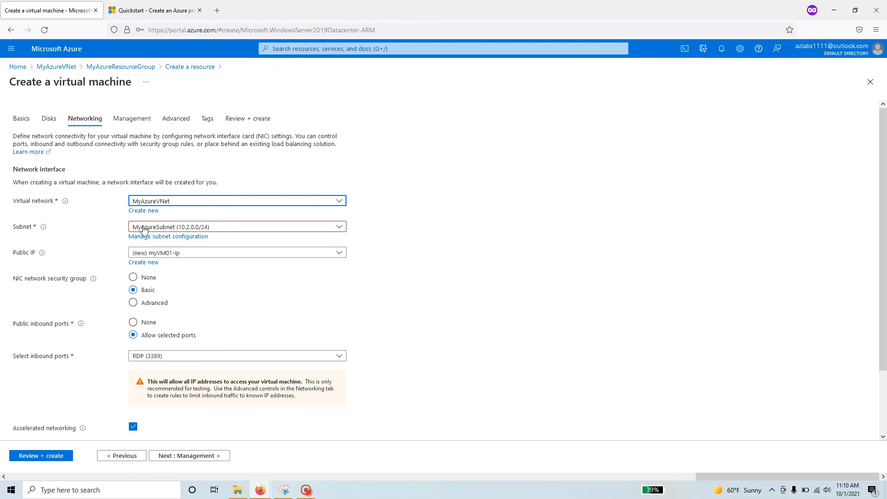
click(198, 228)
click(198, 227)
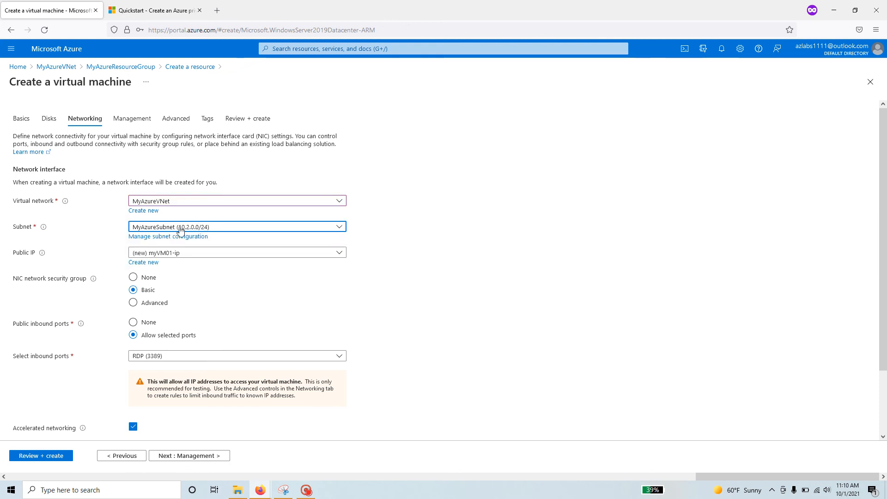
scroll(223, 314, down, 2)
scroll(224, 316, down, 1)
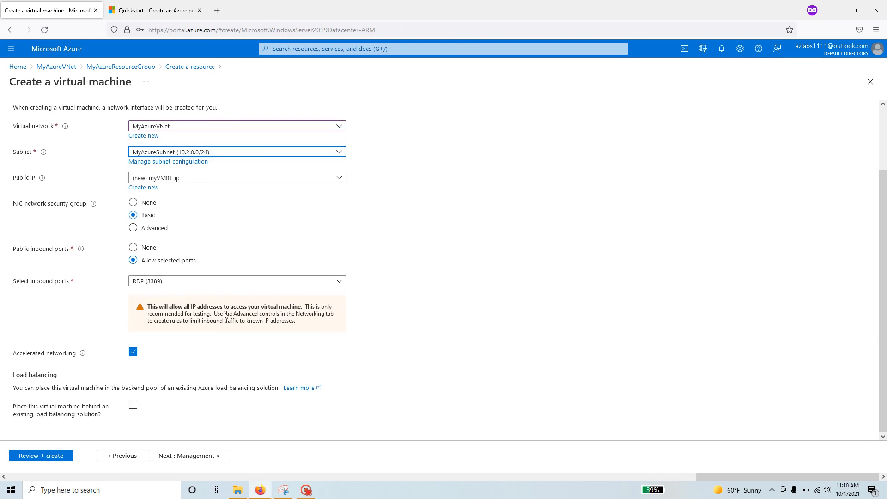
click(190, 455)
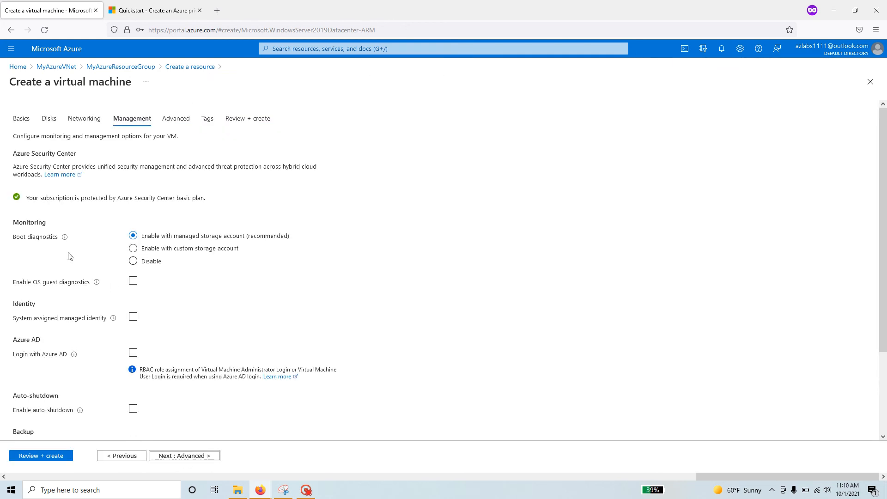
Set Boot diagnostics to Disable for myVM01.
click(132, 261)
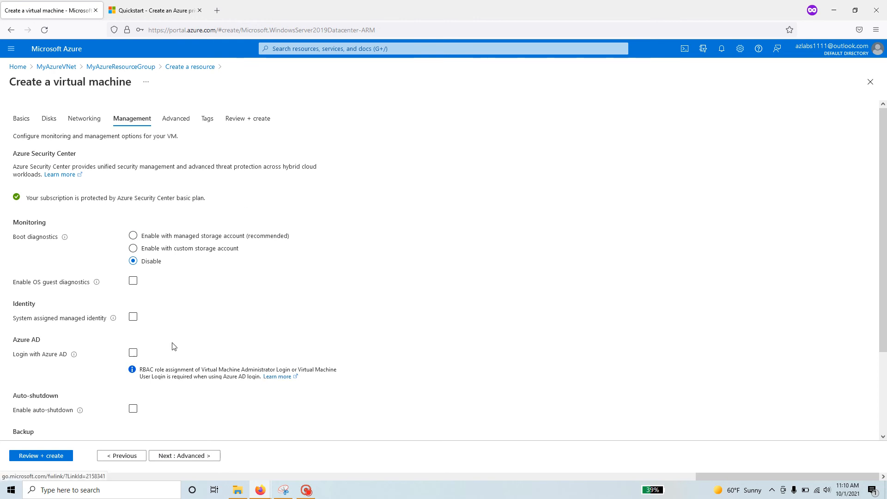
scroll(172, 346, down, 2)
scroll(173, 347, up, 2)
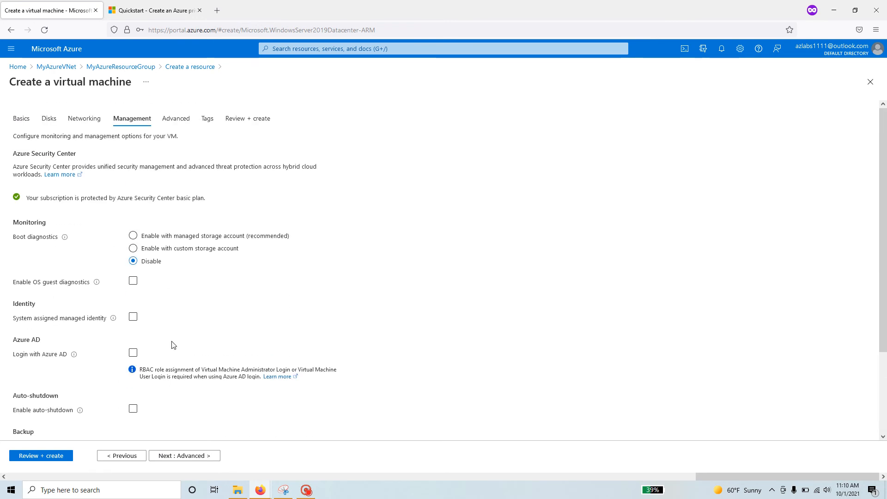
scroll(172, 346, down, 2)
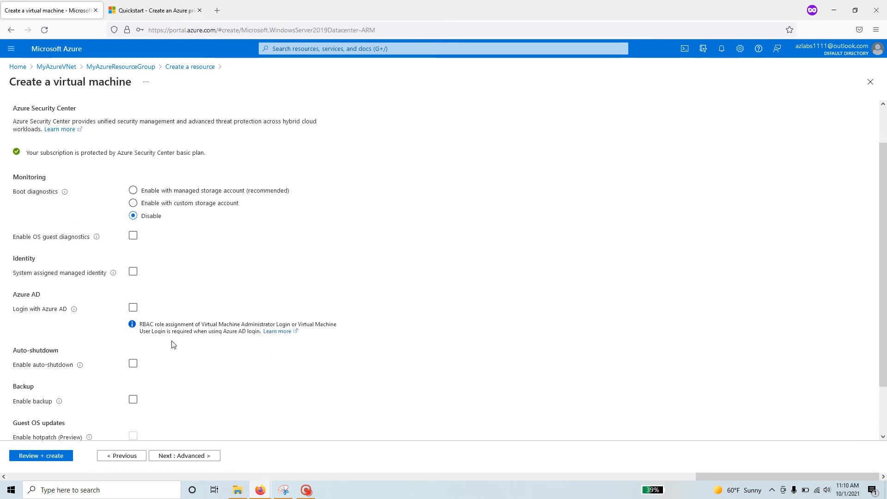
Skip Advanced and Tags to the Review + create page, confirming Validation passed.
click(201, 457)
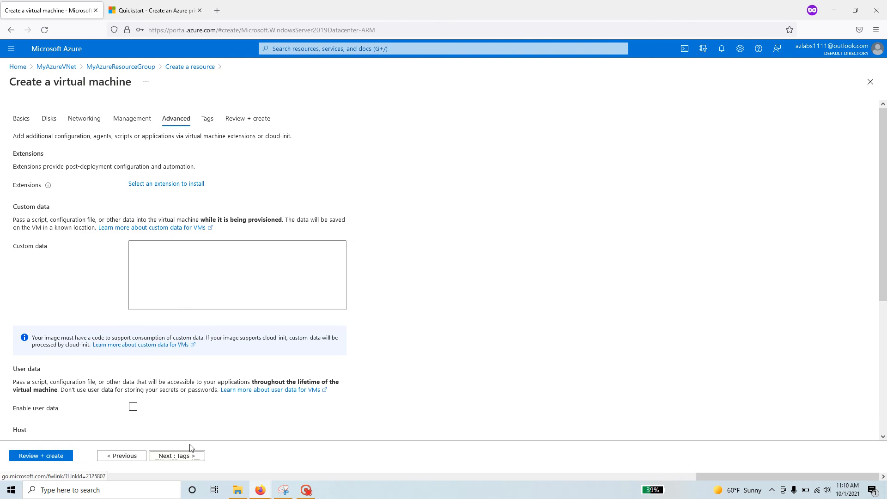
click(183, 458)
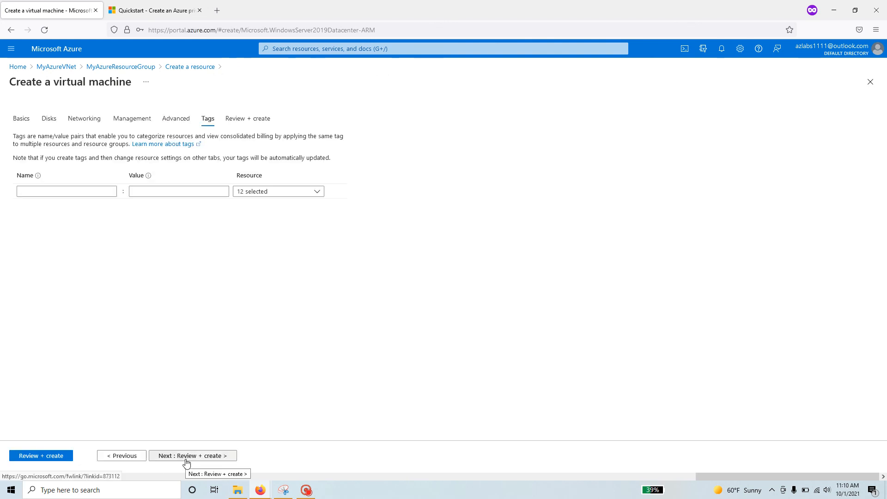
click(215, 456)
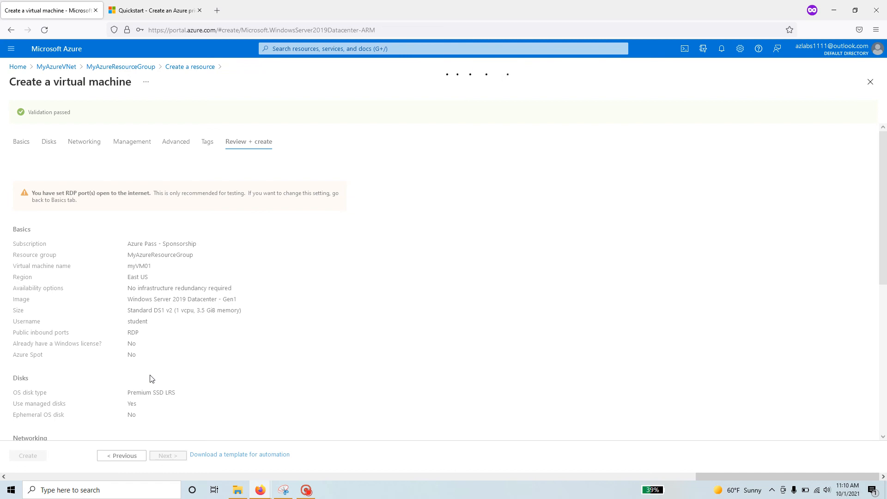
drag(72, 113, 21, 115)
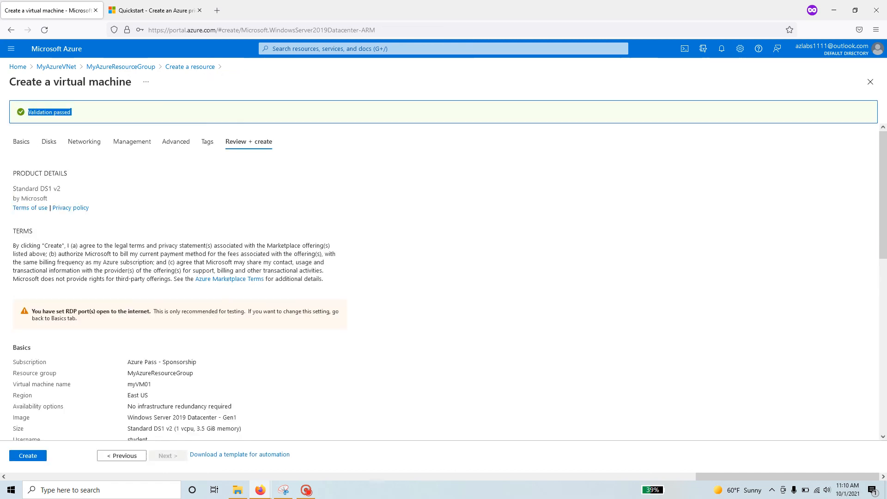
scroll(202, 368, down, 4)
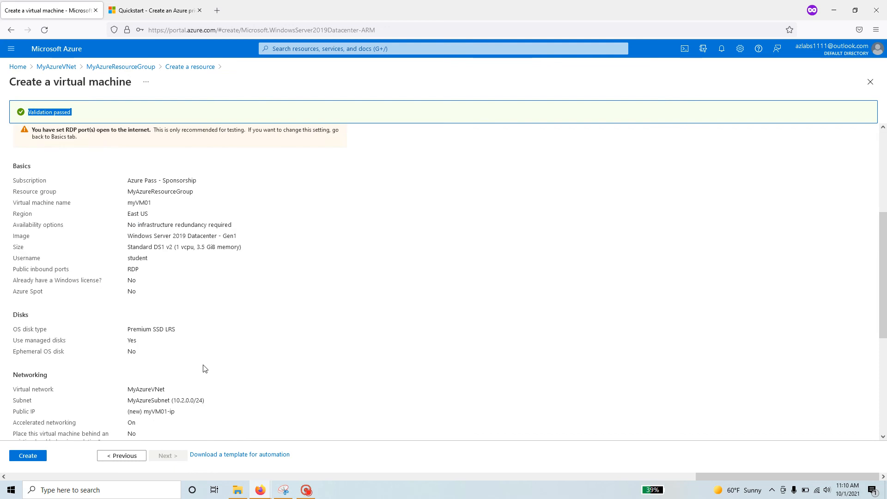
Create myVM01 in MyAzureResourceGroup and return to the Quickstart docs.
click(40, 455)
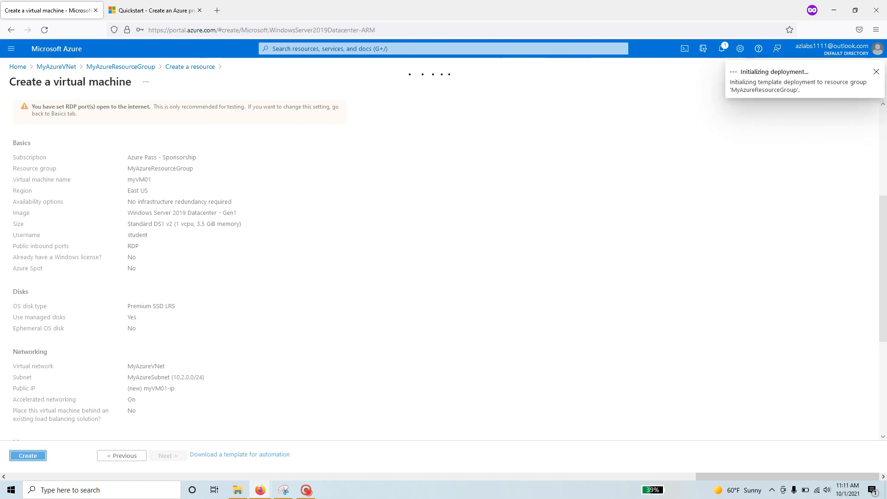
click(149, 11)
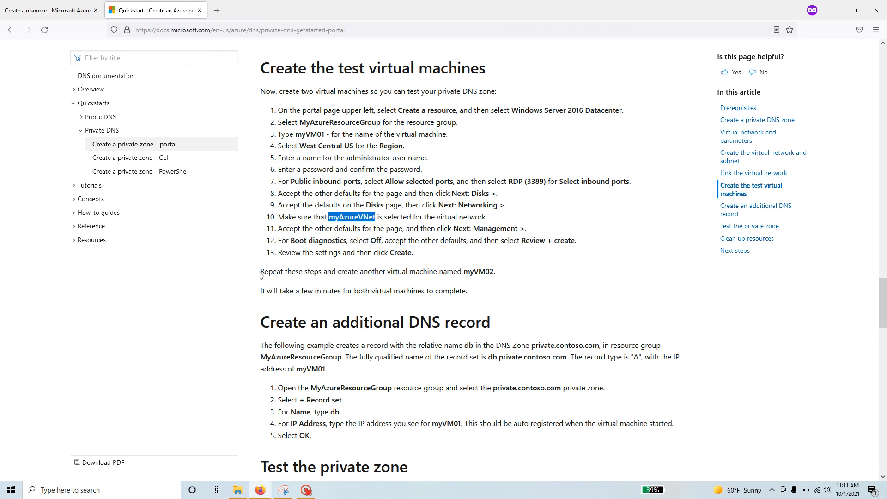
Copy the name myVM02 from the 'Repeat these steps' sentence, then return to the portal.
drag(260, 273, 495, 273)
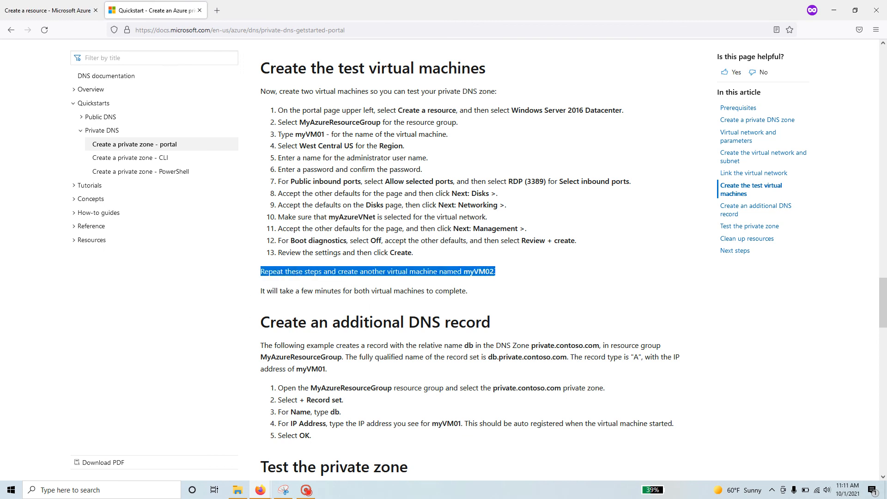
click(468, 272)
drag(463, 271, 493, 271)
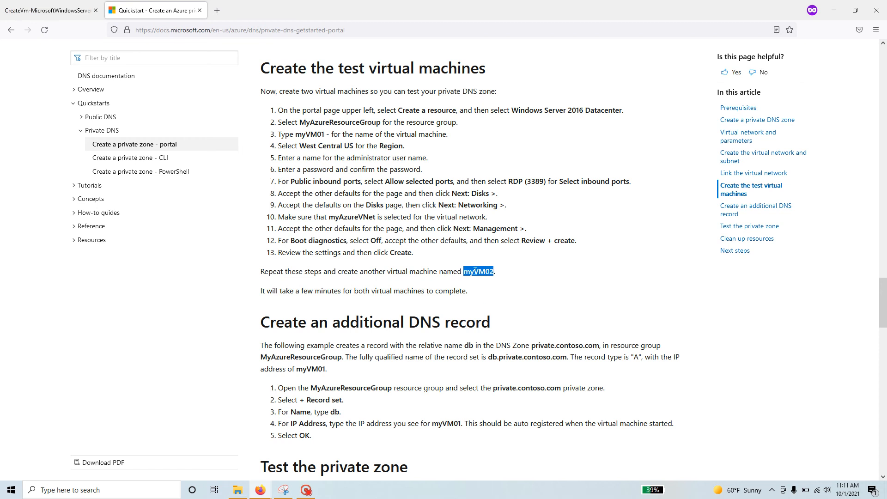
right_click(478, 272)
click(499, 283)
click(60, 11)
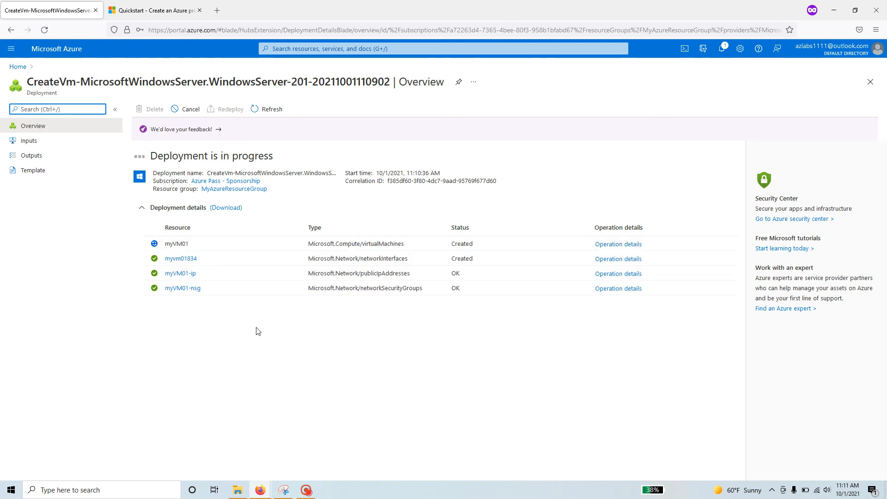
After myVM01's deployment completes, start a new VM with Create another VM.
click(309, 491)
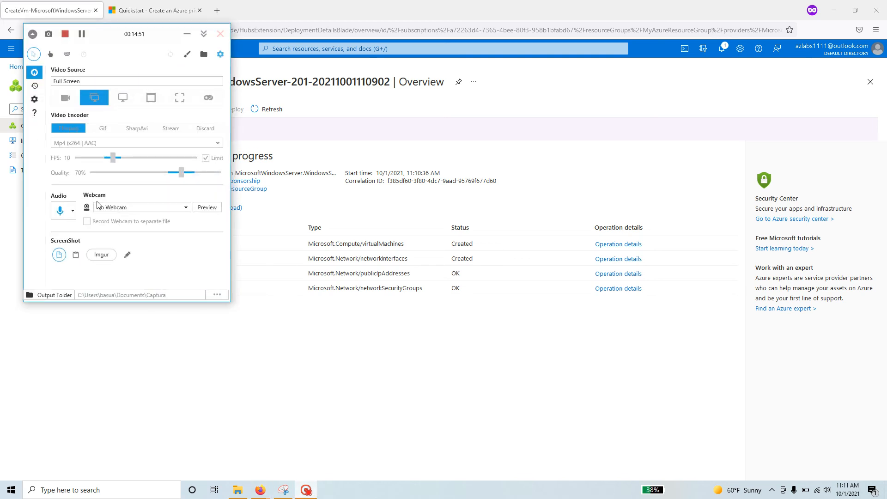
click(186, 33)
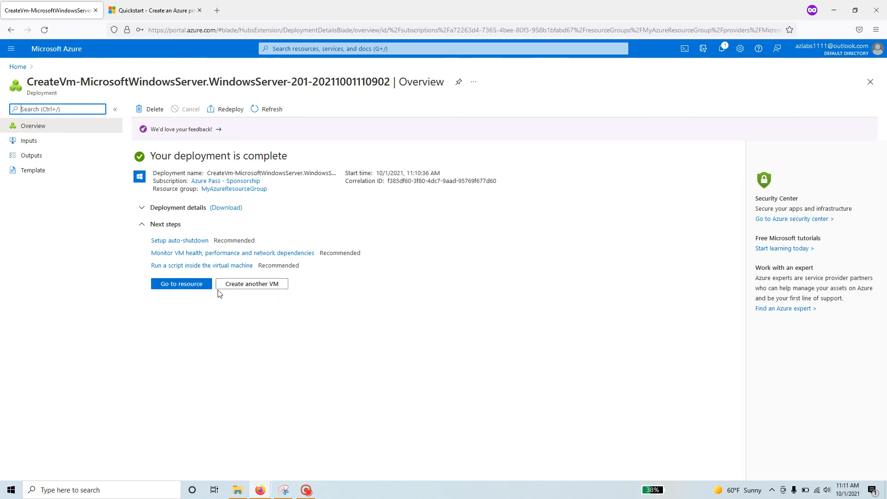
click(269, 288)
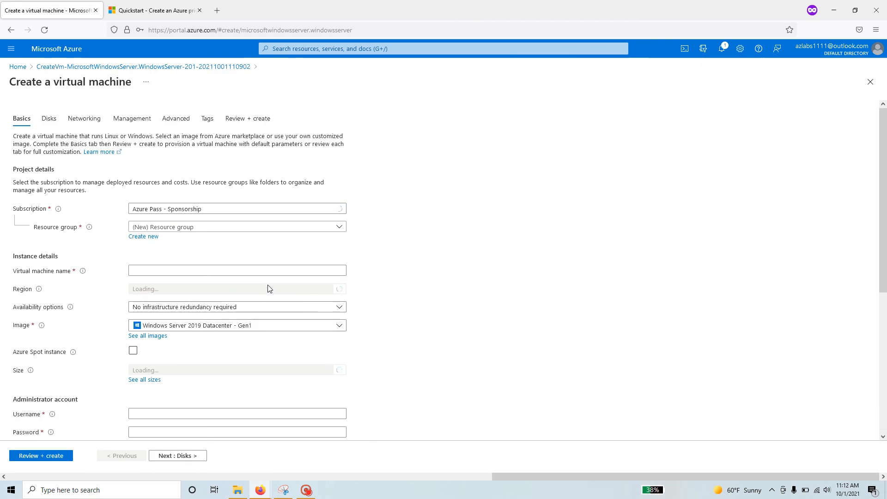
Name the new VM myVM02 and place it in MyAzureResourceGroup.
scroll(354, 390, down, 3)
scroll(353, 391, down, 4)
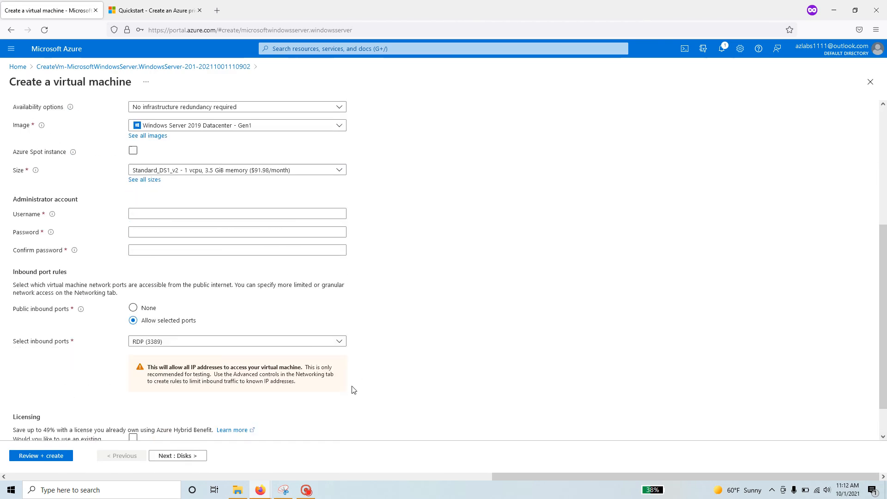
scroll(351, 389, up, 7)
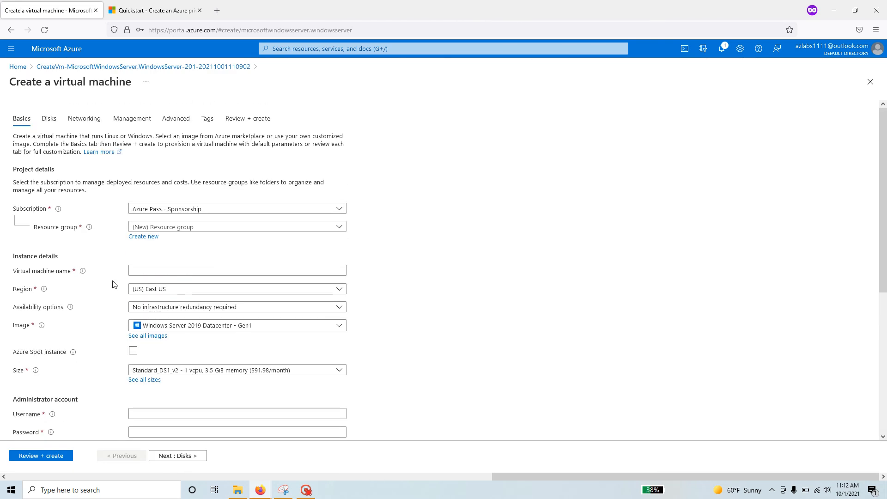
click(180, 272)
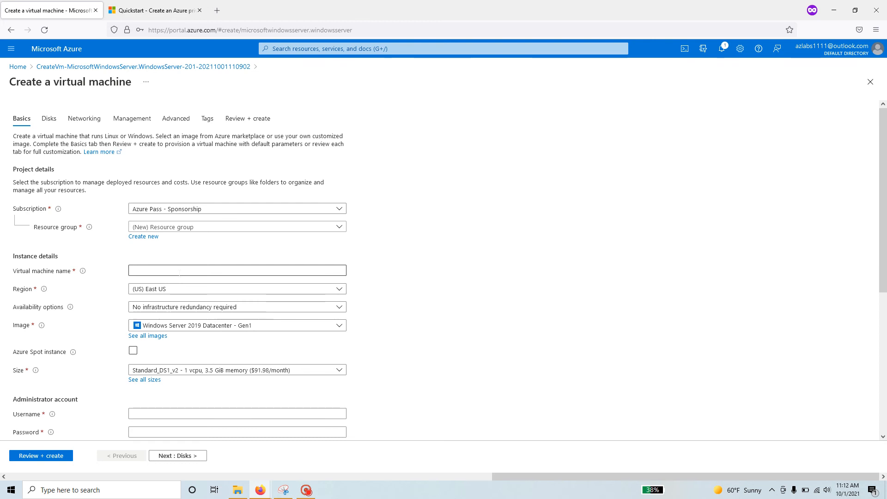
click(179, 272)
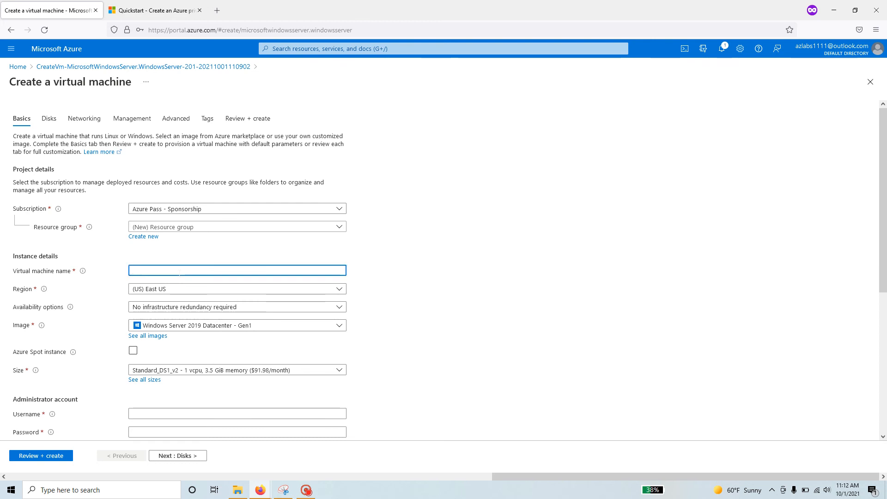
text(myVM02)
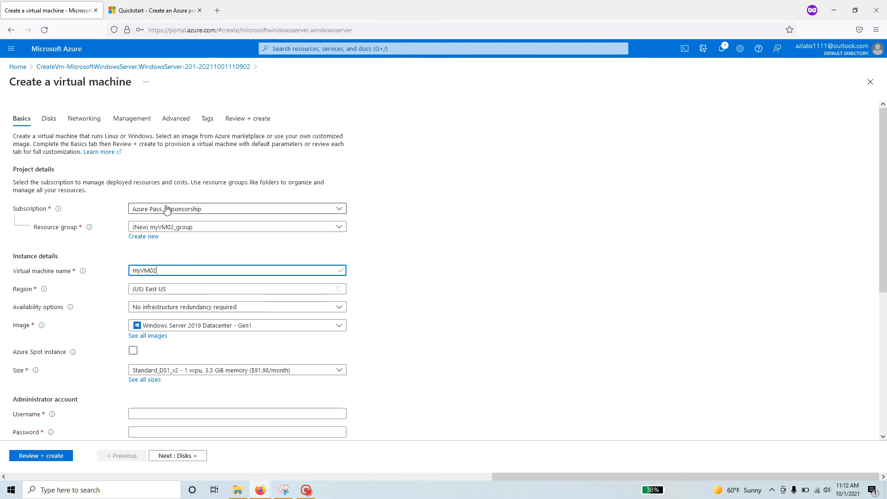
click(214, 227)
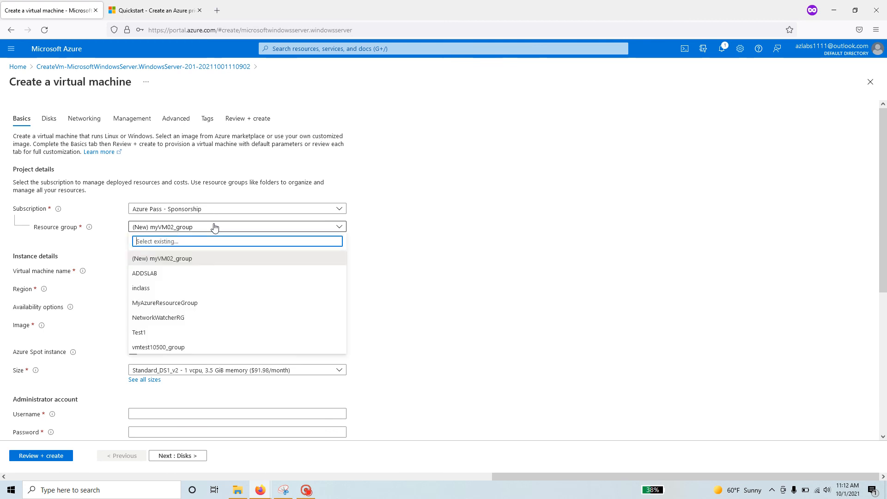
click(199, 304)
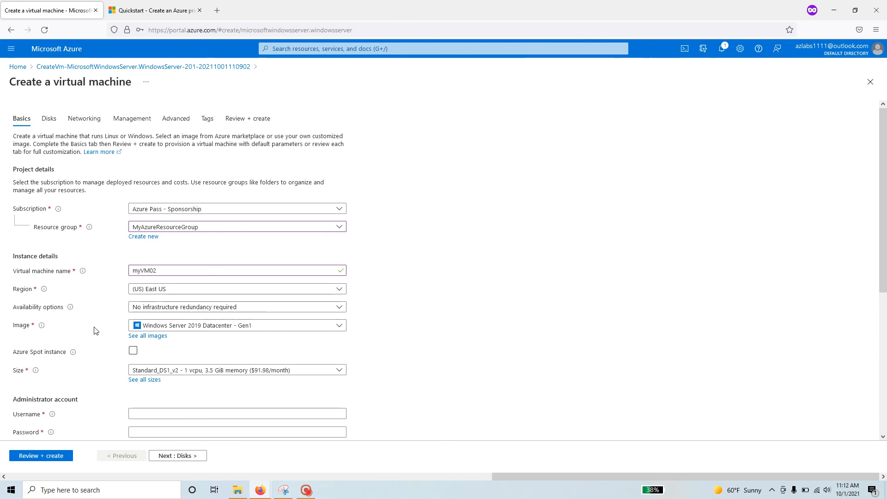
Set administrator username student and enter the password with its confirmation.
scroll(96, 331, down, 3)
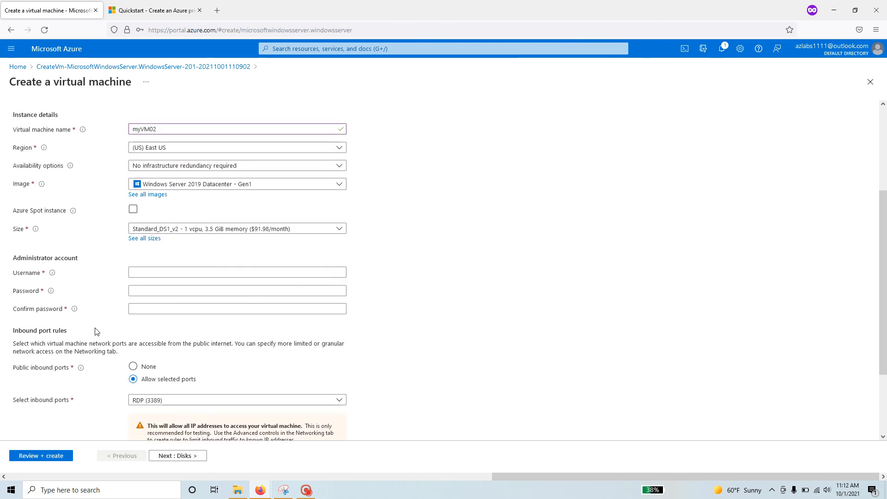
click(152, 272)
text(student)
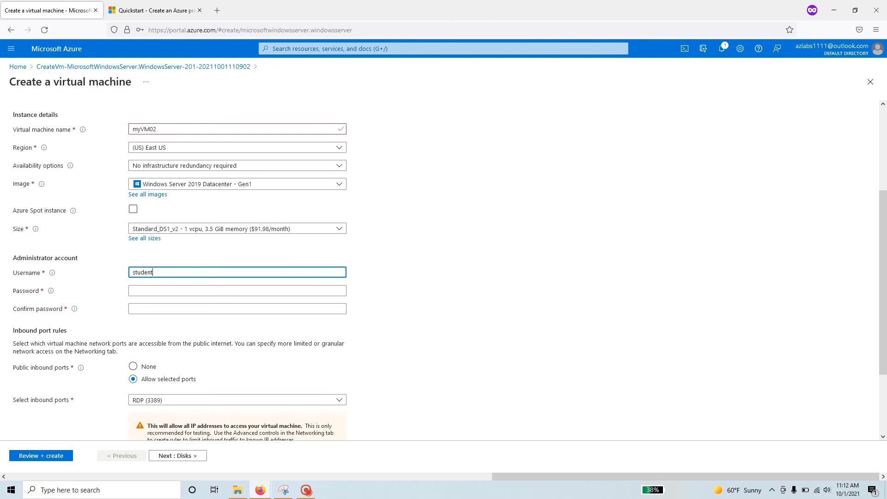
key(Tab)
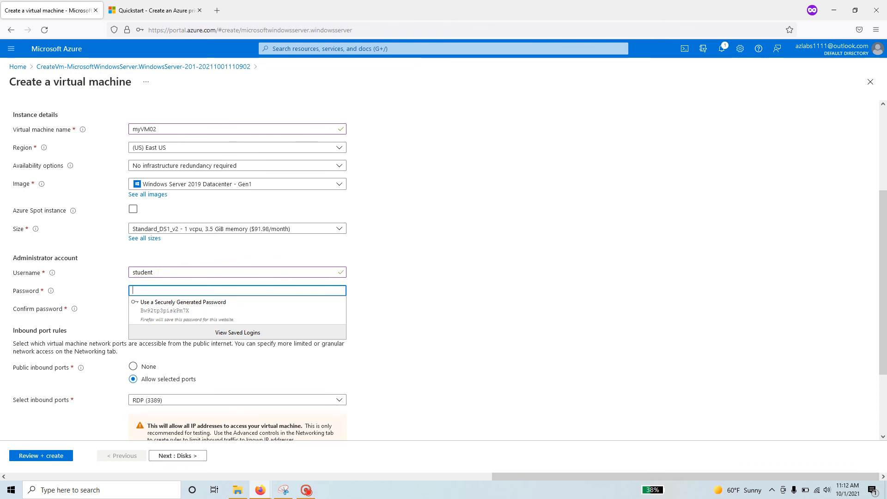
text(Pa)
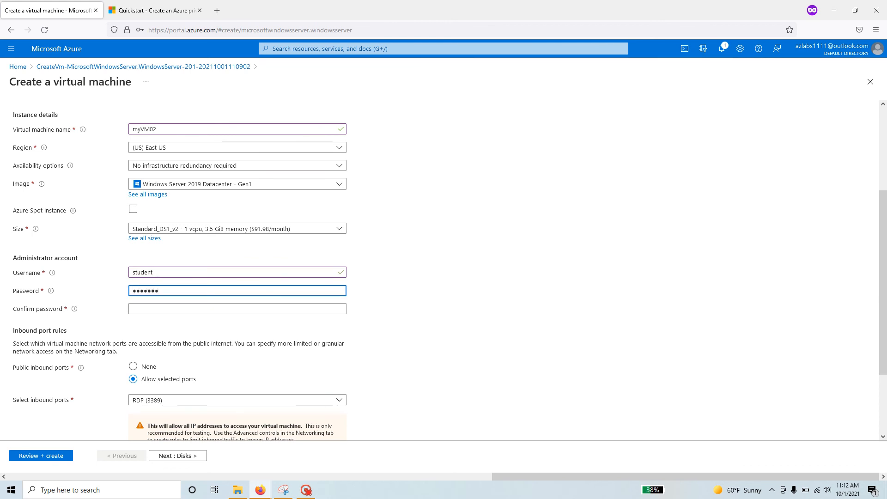
text(●●●●●●●●●●●●)
key(Tab)
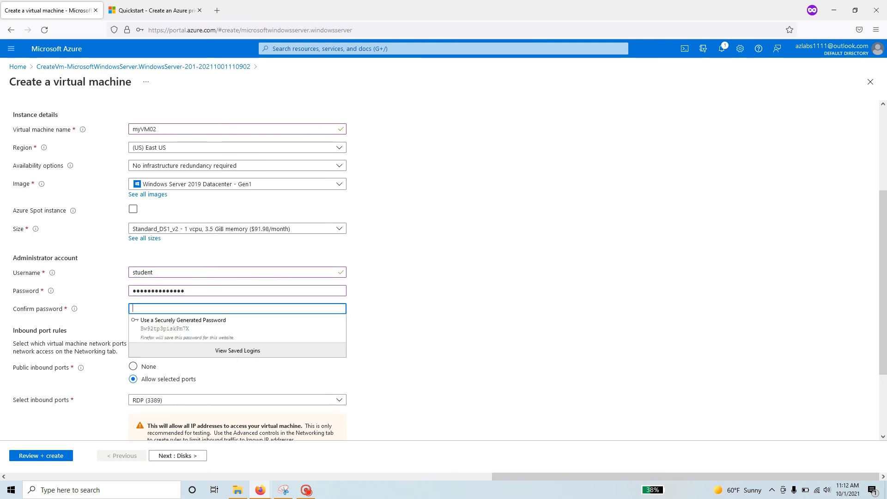
text(●a)
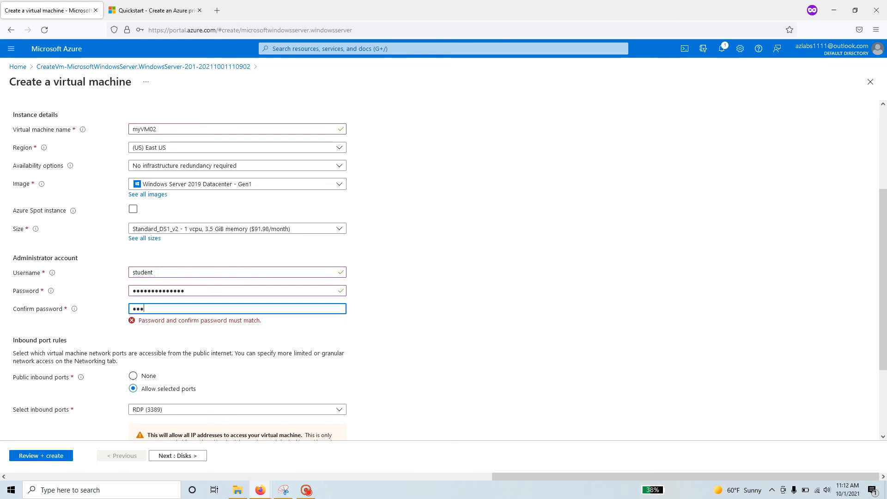
text(●●●●●●●●●●●●)
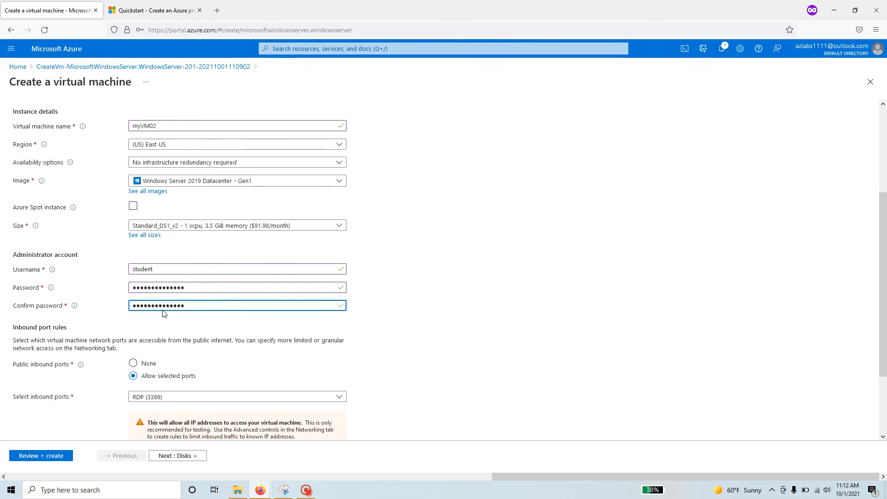
scroll(166, 317, down, 2)
Keep myVM02's default disks and MyAzureVNet networking, and disable boot diagnostics.
click(188, 457)
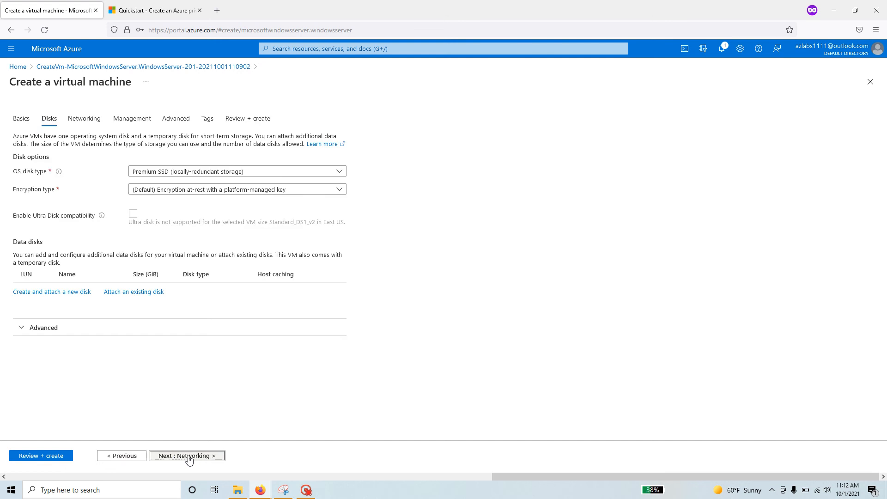
click(188, 457)
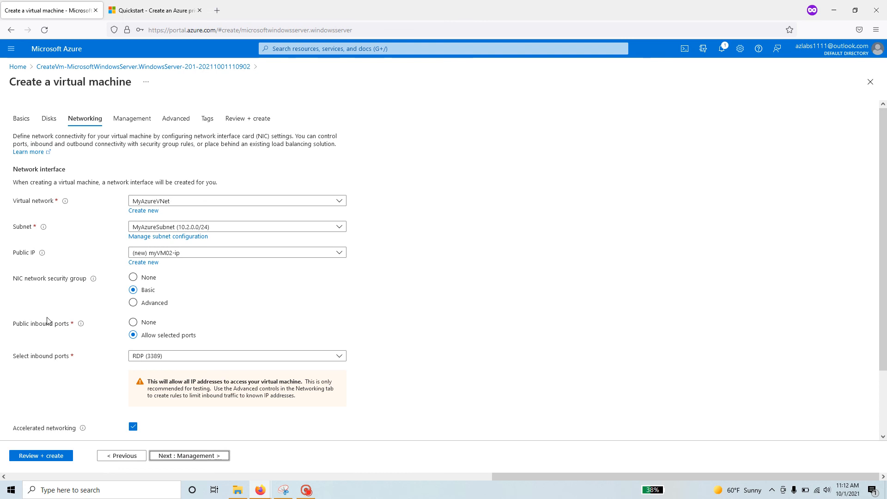
scroll(90, 414, down, 3)
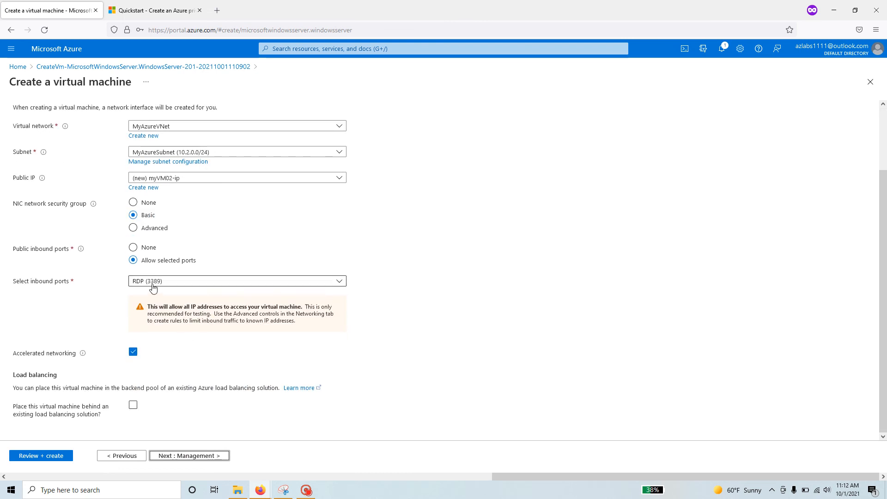
click(193, 457)
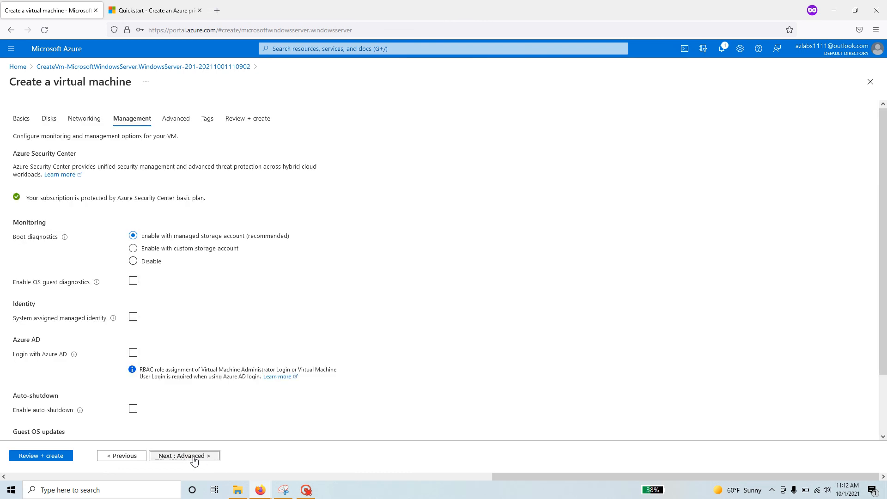
click(133, 261)
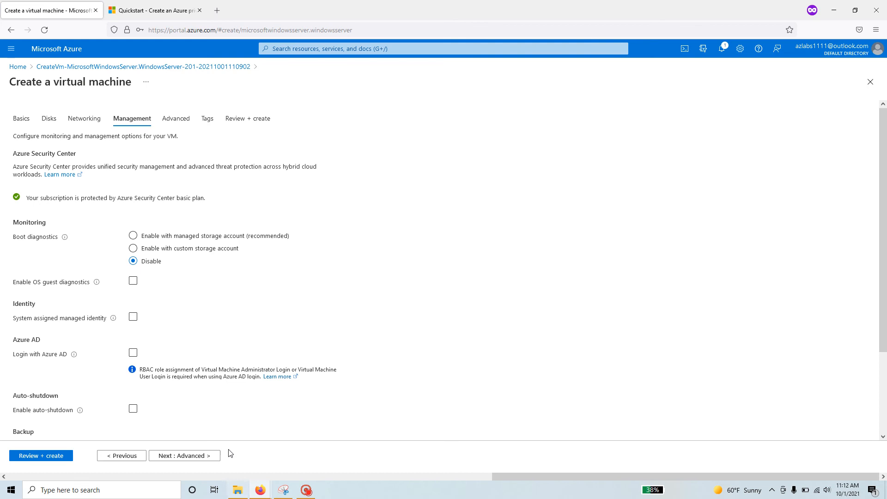
Pass validation on Review + create, create myVM02, and return to the Quickstart docs.
click(187, 456)
click(191, 457)
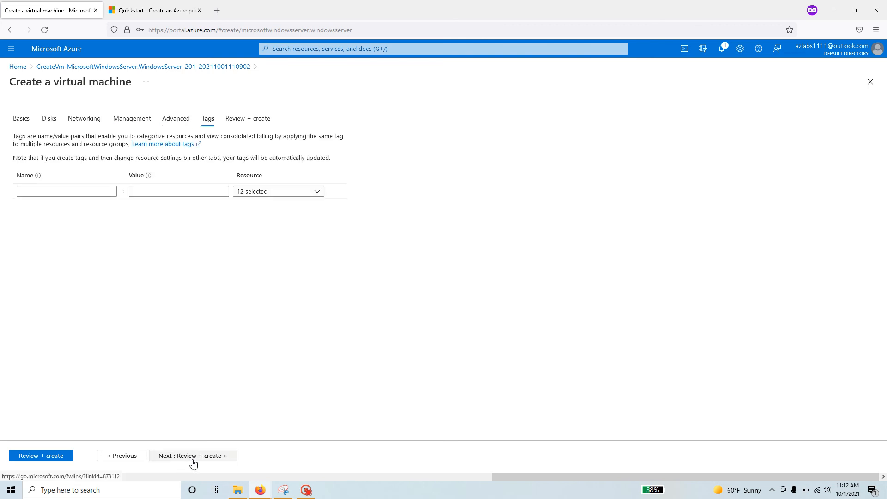
click(215, 457)
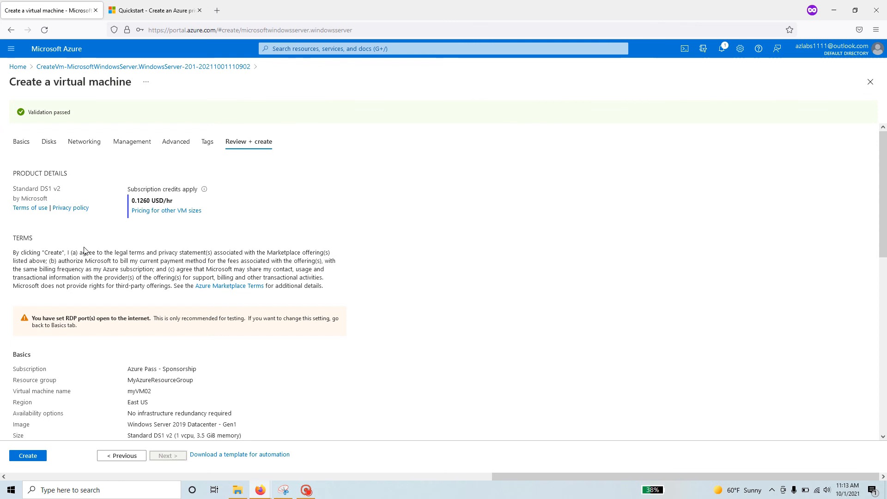
click(31, 458)
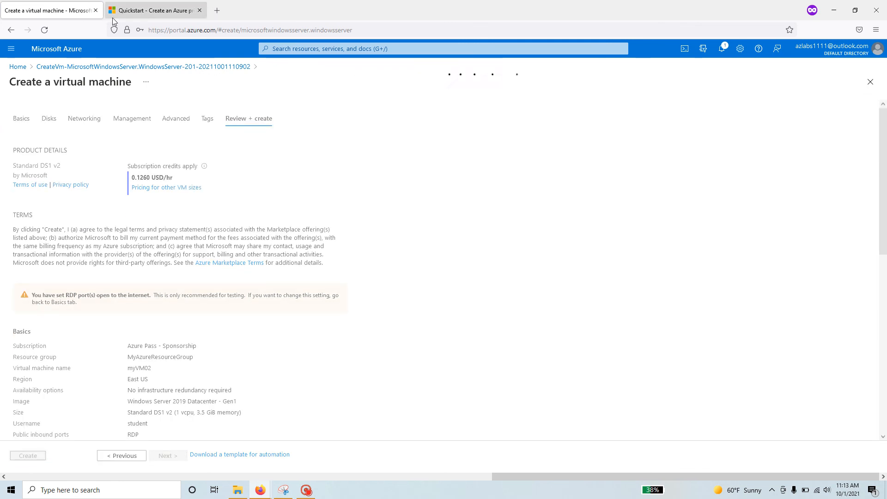
click(137, 16)
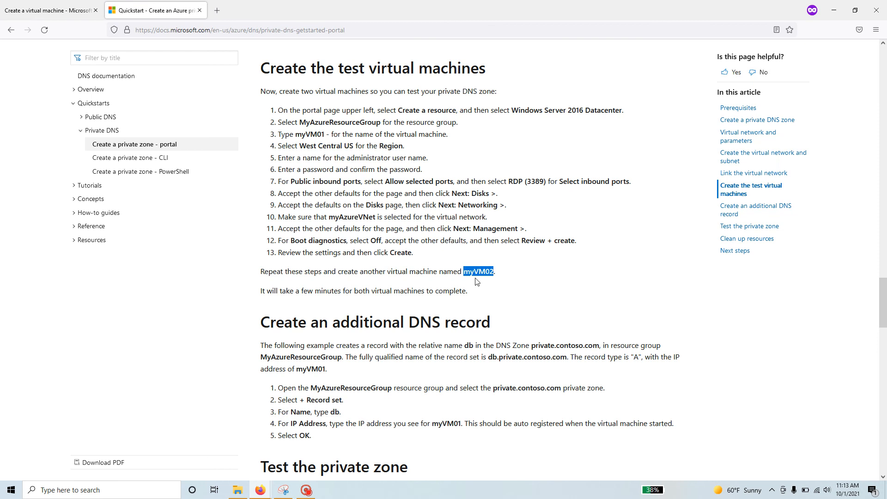
Read 'Create an additional DNS record' about the db A record, then return to the portal.
drag(257, 69, 490, 78)
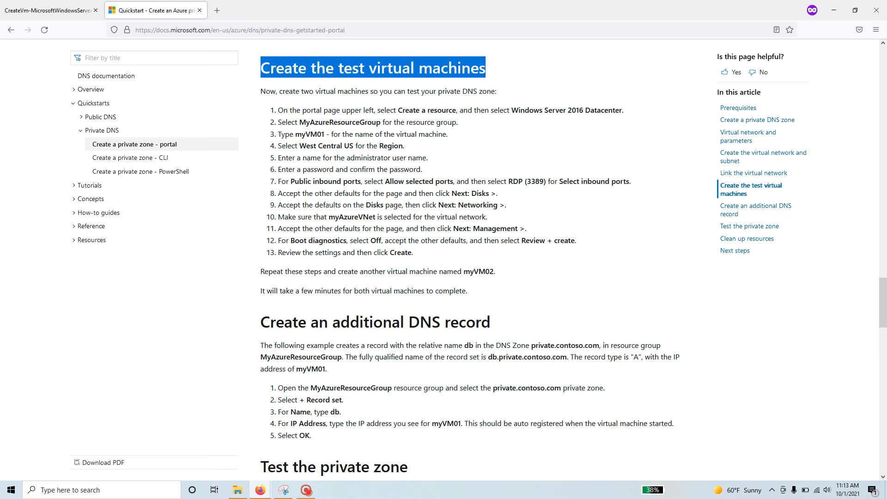
scroll(475, 259, down, 5)
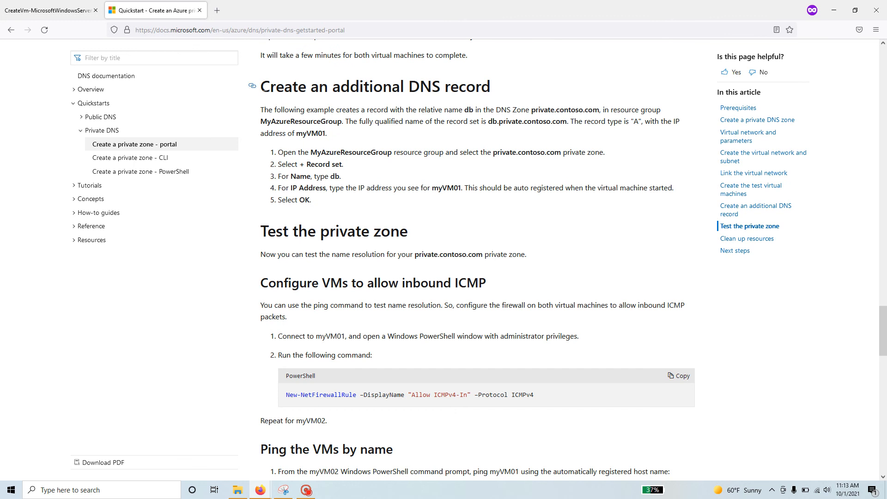
drag(261, 89, 497, 93)
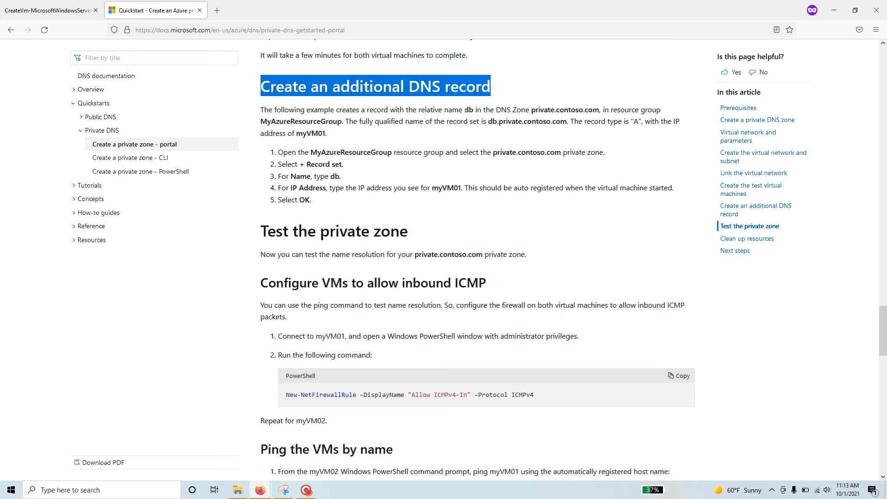
drag(465, 110, 473, 111)
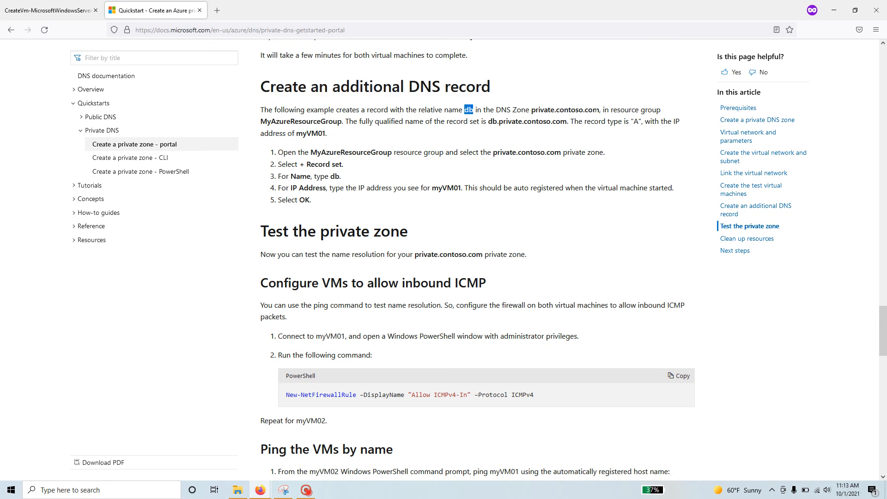
drag(348, 121, 636, 121)
click(662, 134)
drag(632, 121, 642, 121)
double_click(677, 121)
click(60, 10)
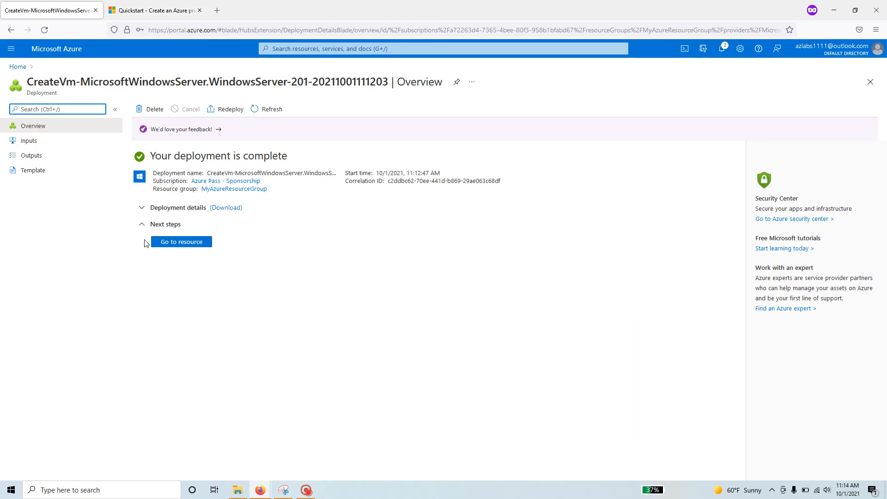
In MyAzureResourceGroup, open private.cloudsecurity.com to verify A records myvm01 (10.2.0.4) and myvm02 (10.2.0.5).
click(243, 190)
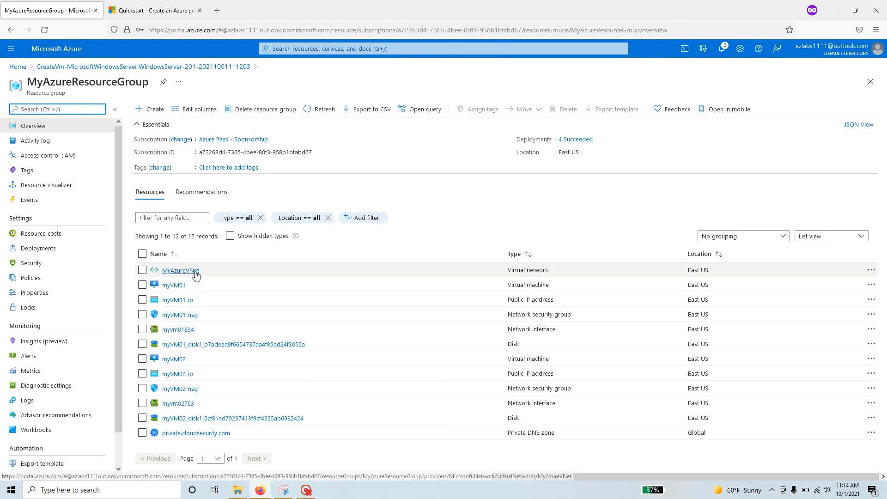
drag(193, 288, 149, 287)
click(135, 287)
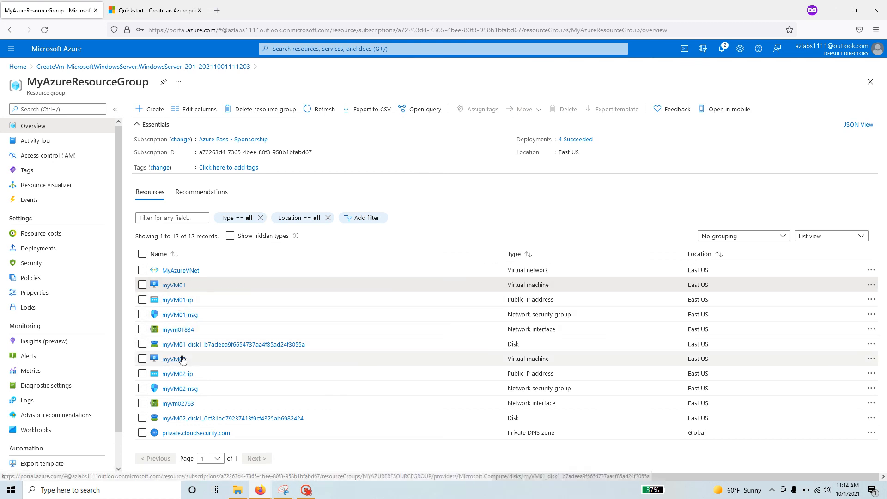
click(137, 360)
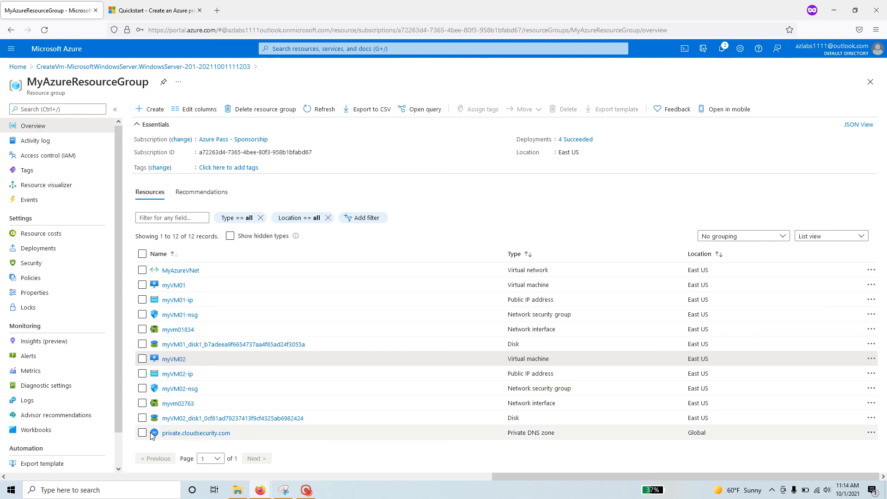
click(218, 435)
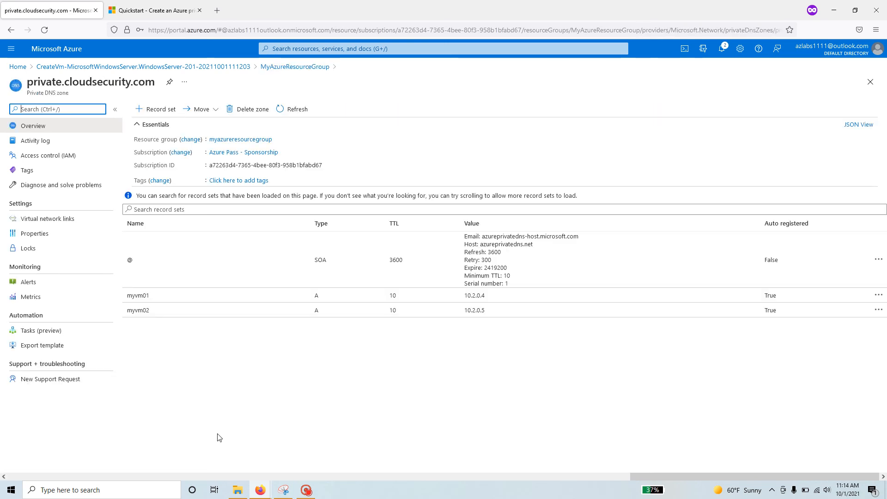
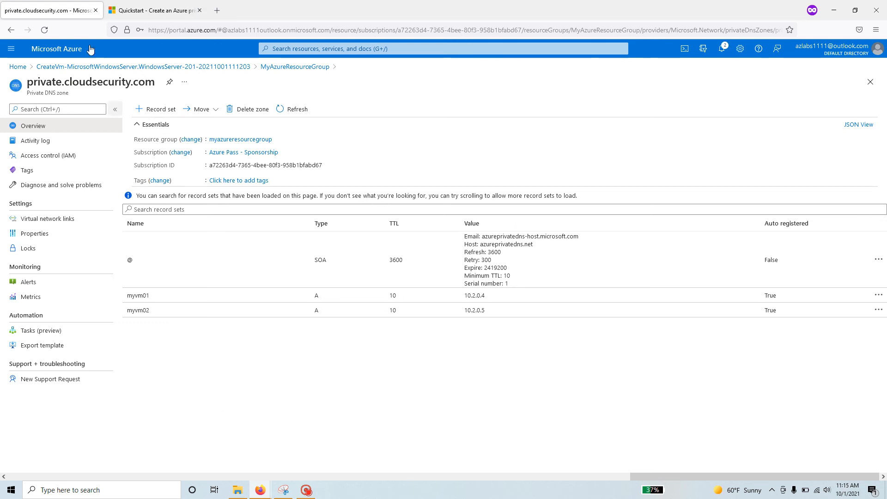
Start a new type A record set in private.cloudsecurity.com named db.
click(138, 10)
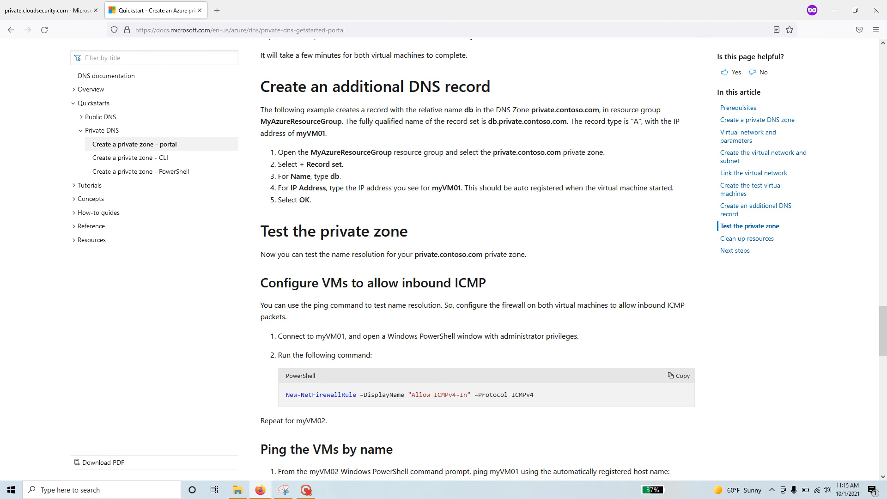
double_click(335, 176)
right_click(335, 178)
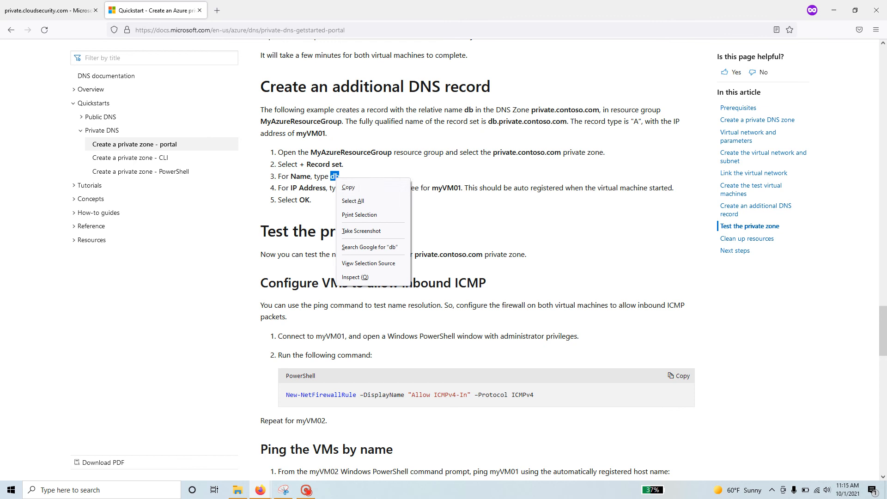
click(358, 188)
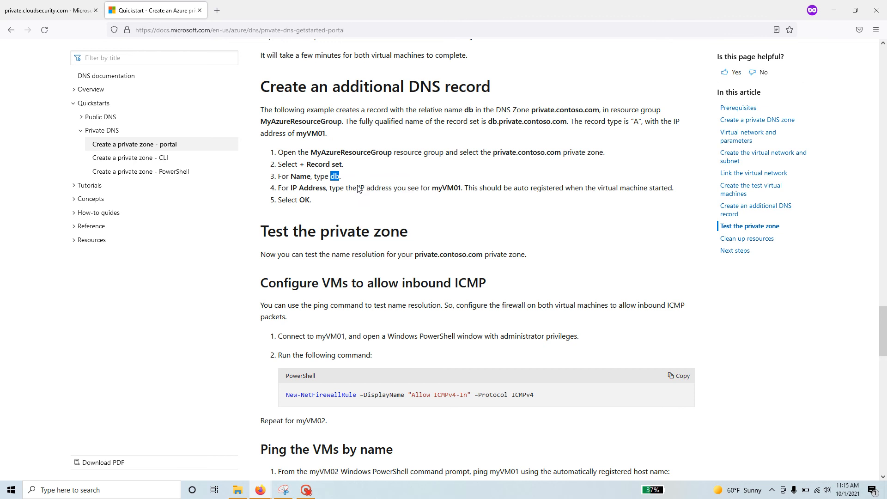
click(88, 13)
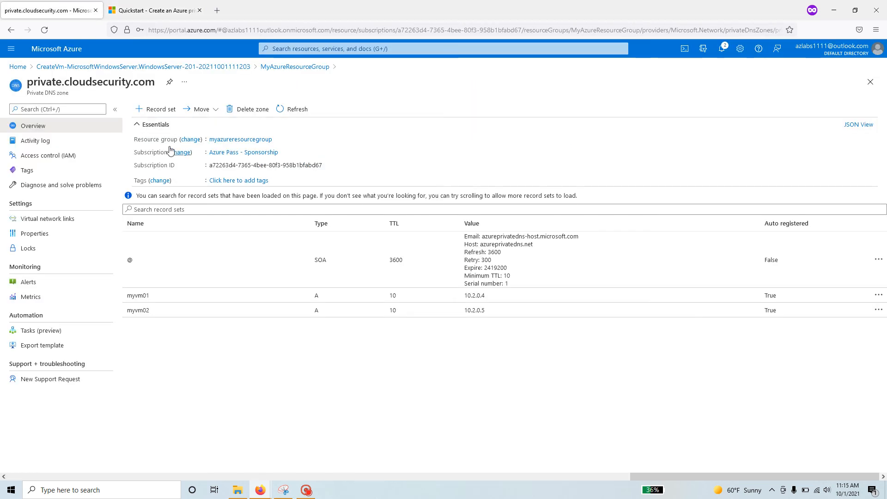
click(154, 110)
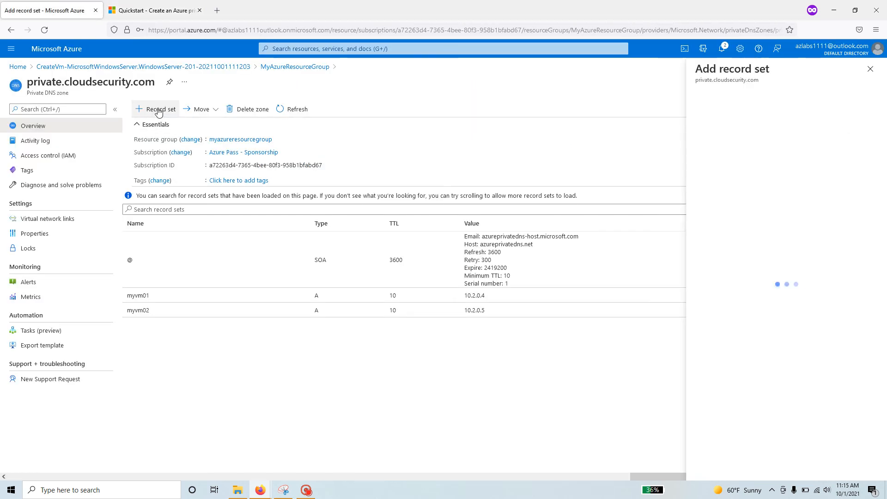
click(739, 144)
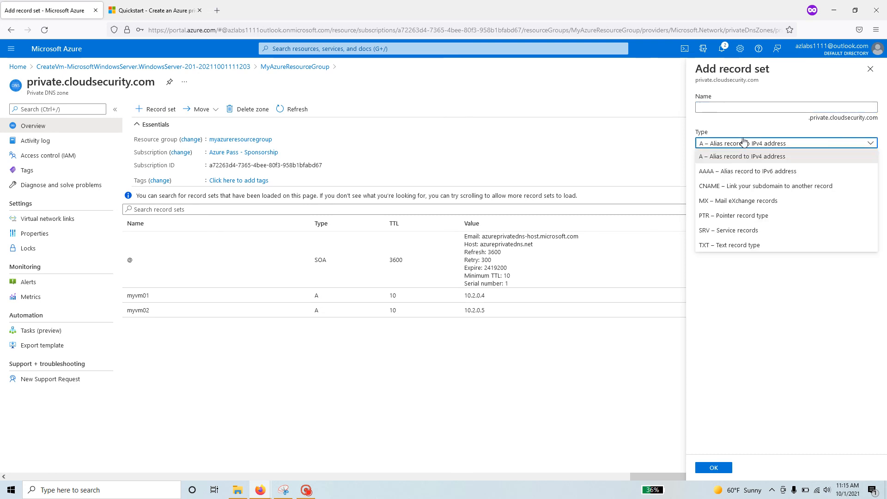
click(727, 105)
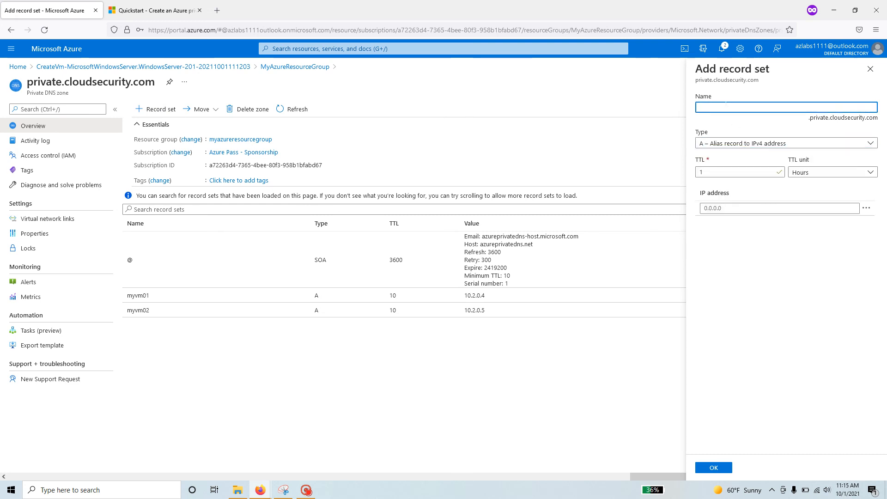
text(db)
Set the db record's IP address to myvm01's address 10.2.0.4.
click(162, 14)
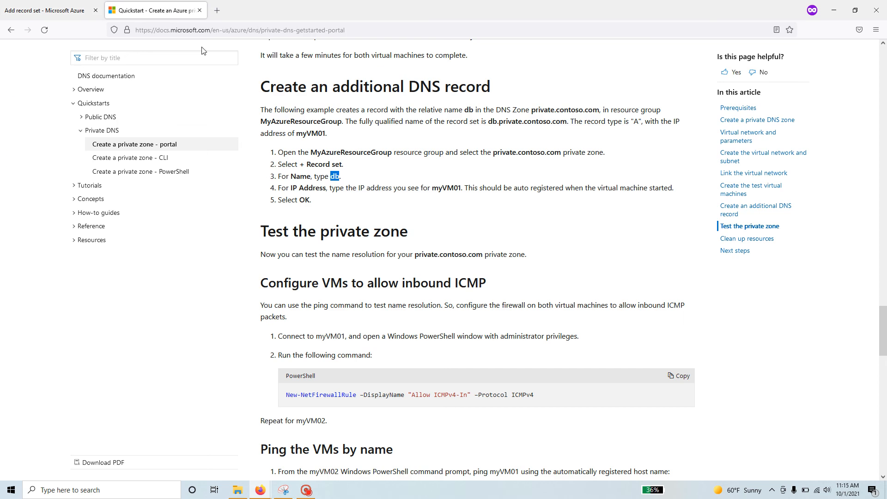
click(361, 174)
drag(291, 188, 341, 188)
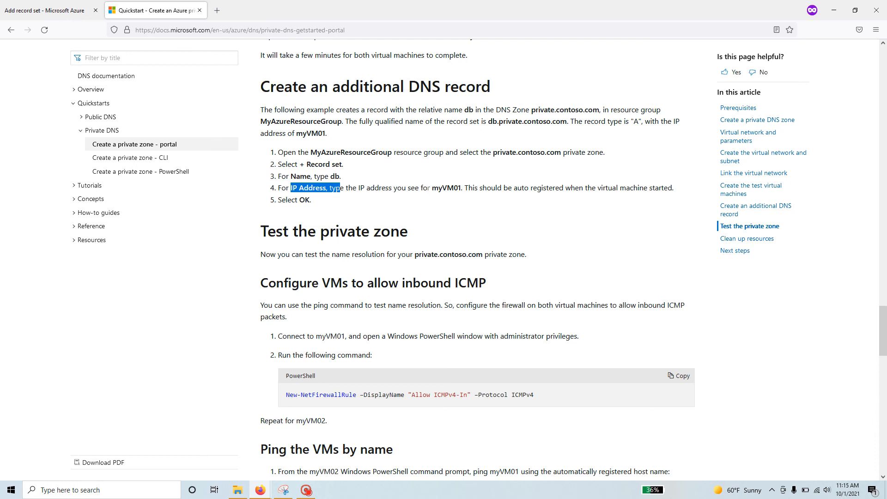
drag(432, 188, 467, 188)
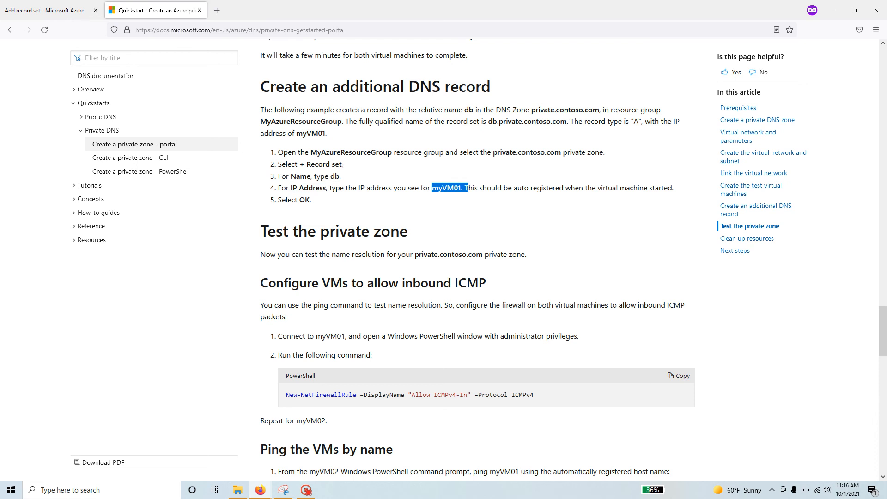
drag(631, 121, 642, 121)
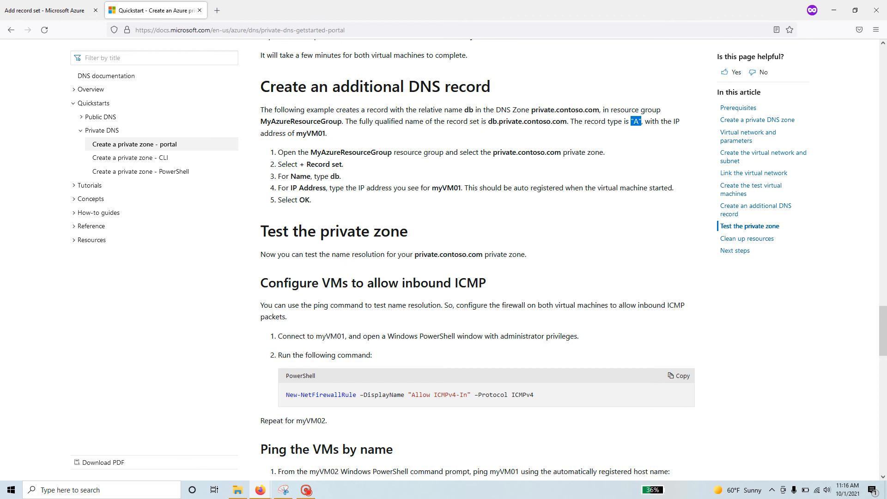
click(61, 13)
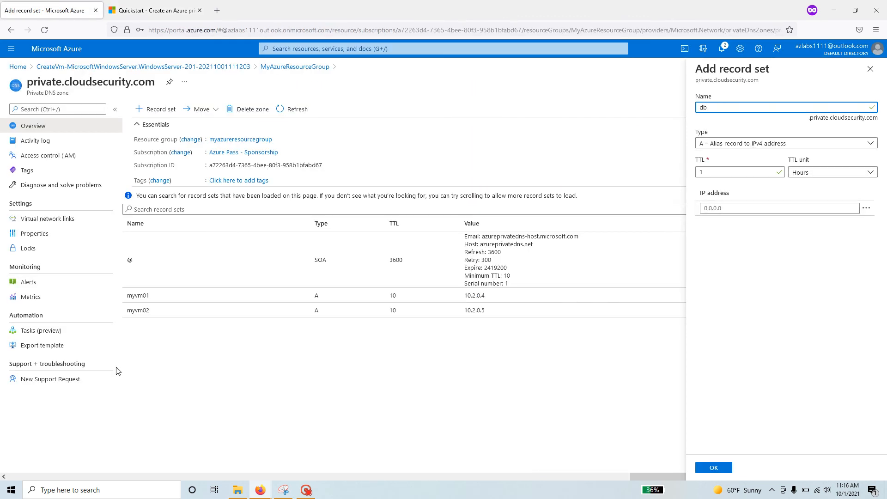
drag(486, 295, 464, 296)
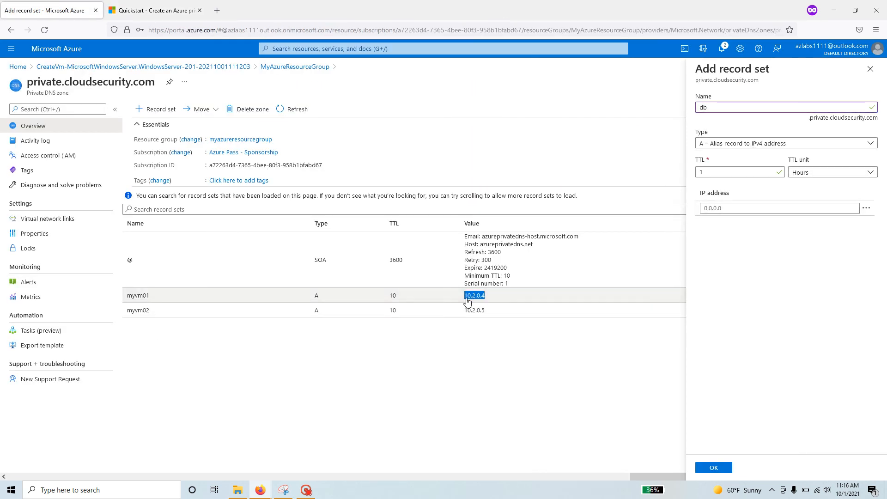
right_click(468, 300)
click(484, 309)
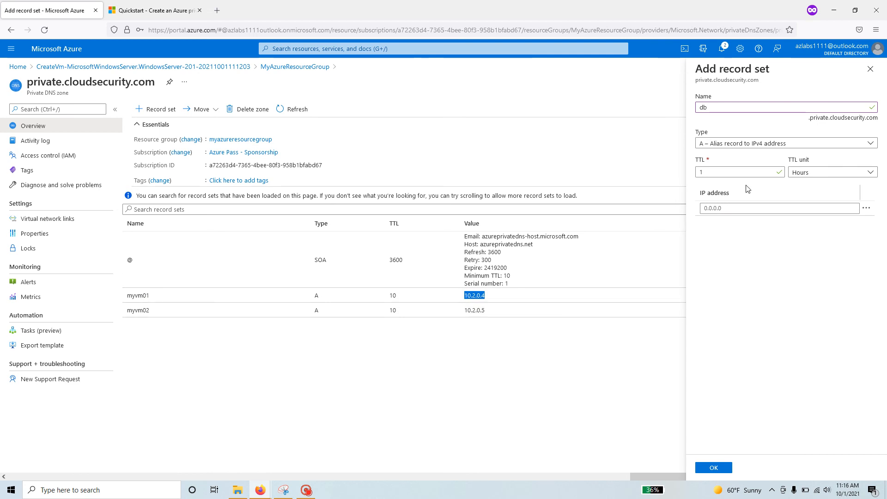
click(732, 208)
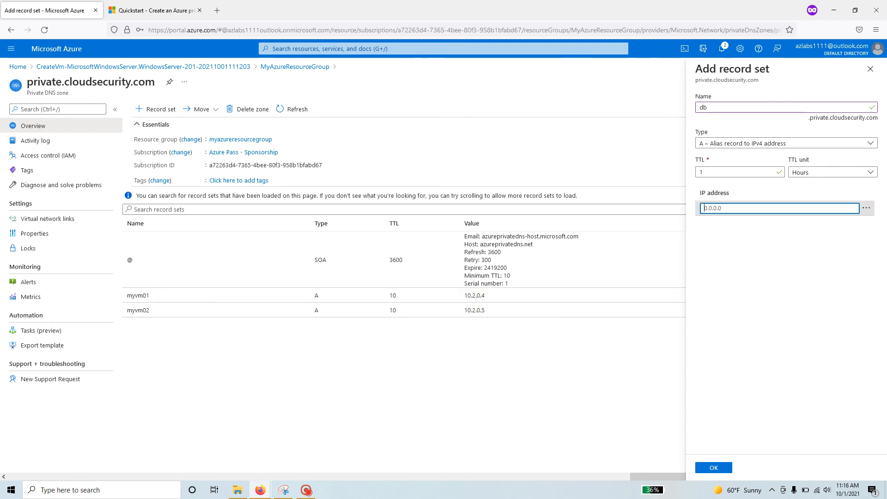
key(ctrl+v)
click(749, 255)
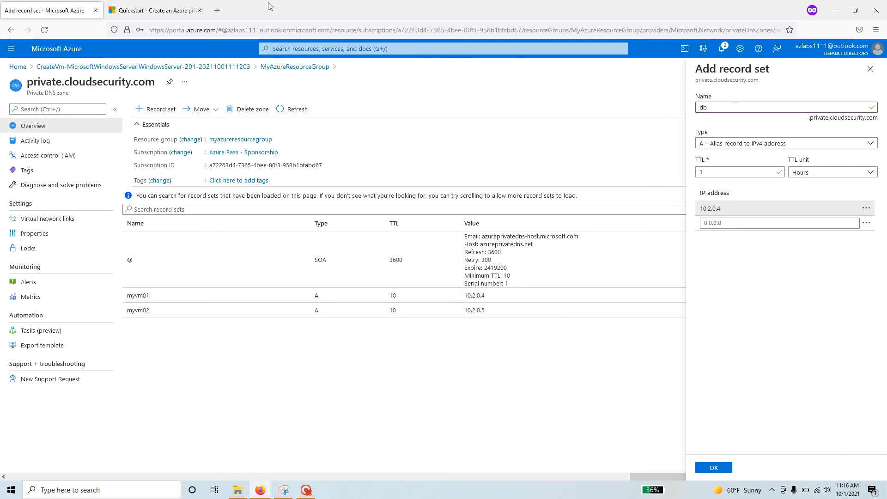
Check the db record name against the quickstart and create the record set.
click(157, 10)
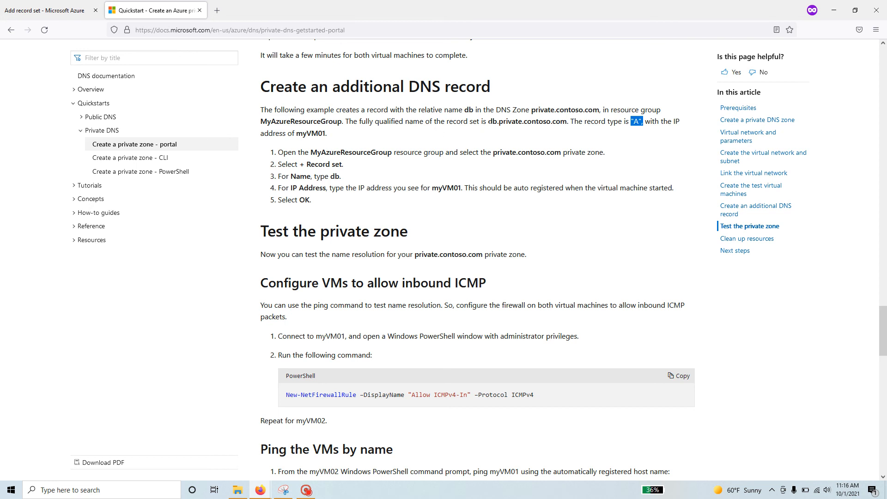
drag(488, 121, 510, 122)
right_click(510, 122)
click(529, 203)
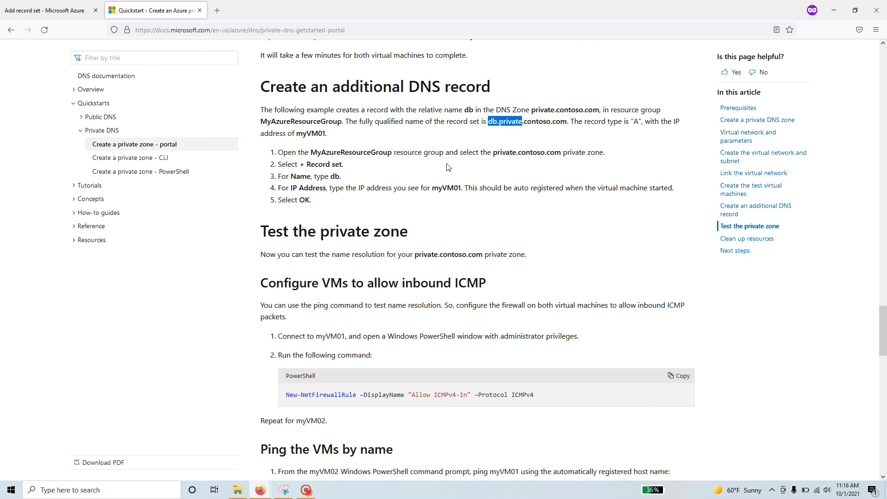
click(45, 10)
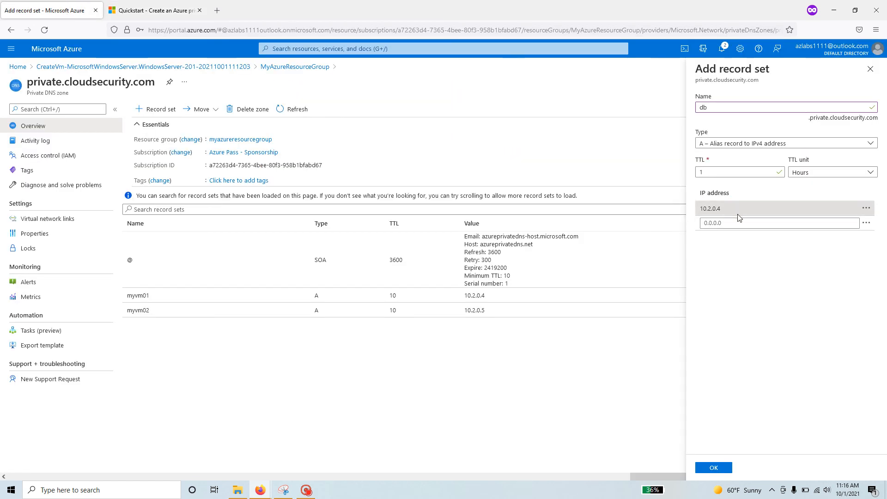
click(717, 108)
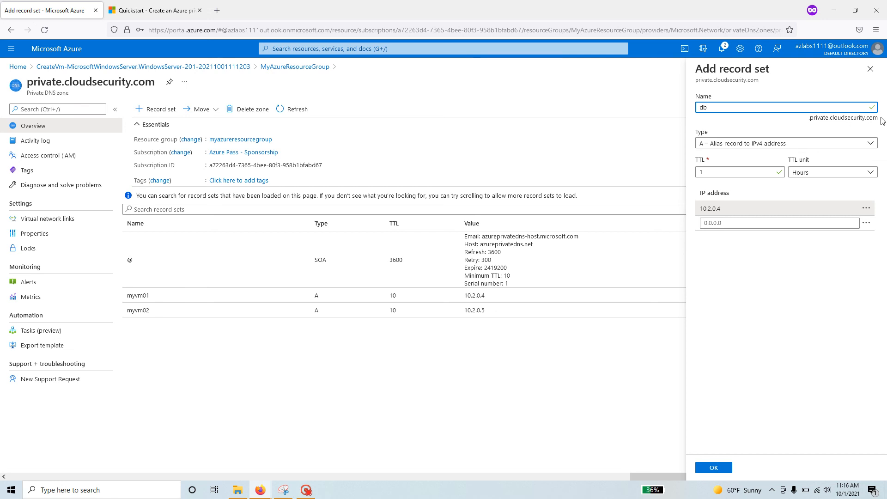
click(819, 127)
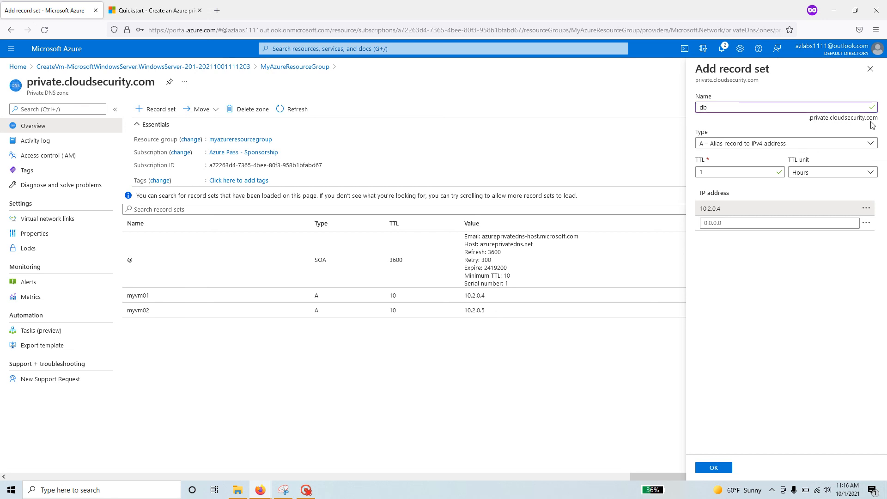
click(715, 469)
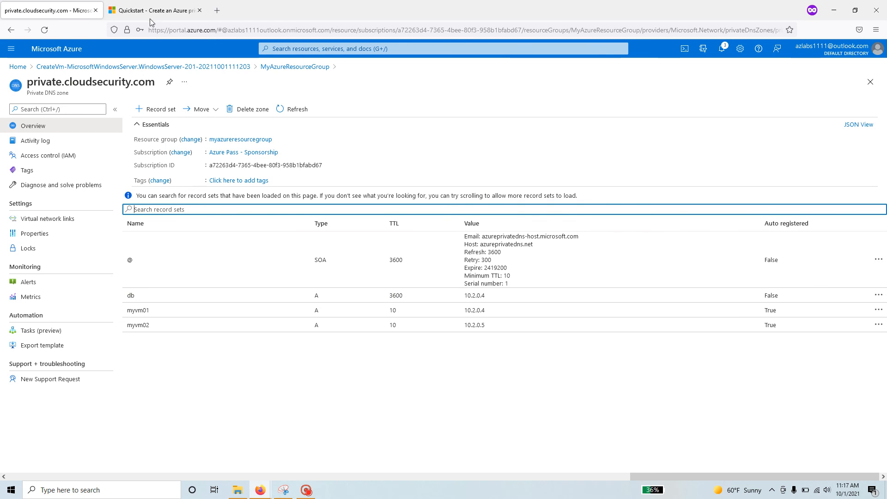
Read the quickstart's ping test instructions for myVM01, then return to the private.cloudsecurity.com zone.
click(170, 18)
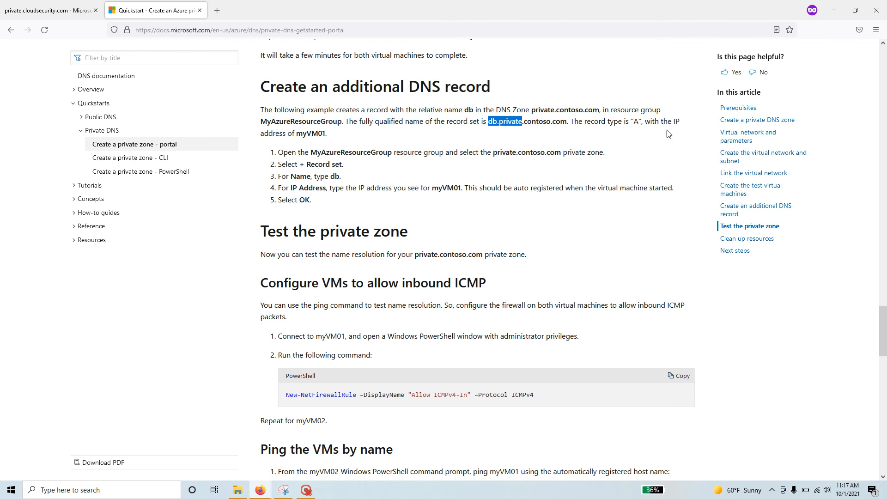
scroll(387, 268, down, 3)
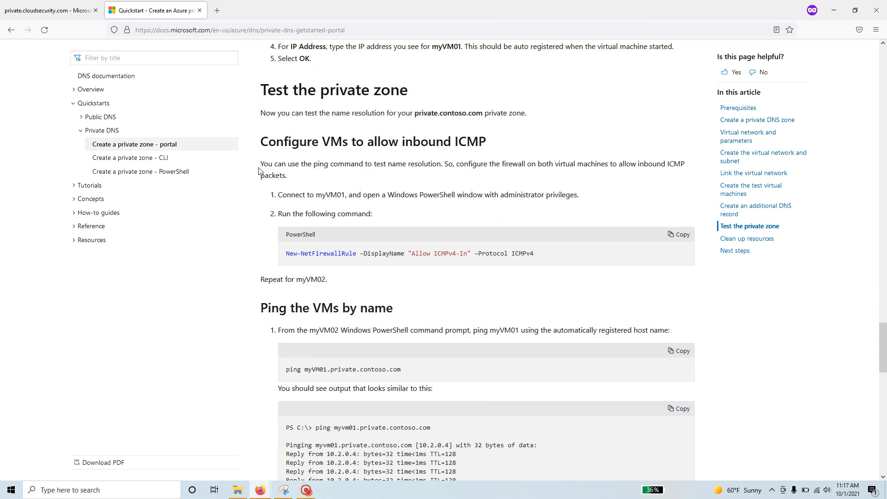
drag(261, 163, 422, 164)
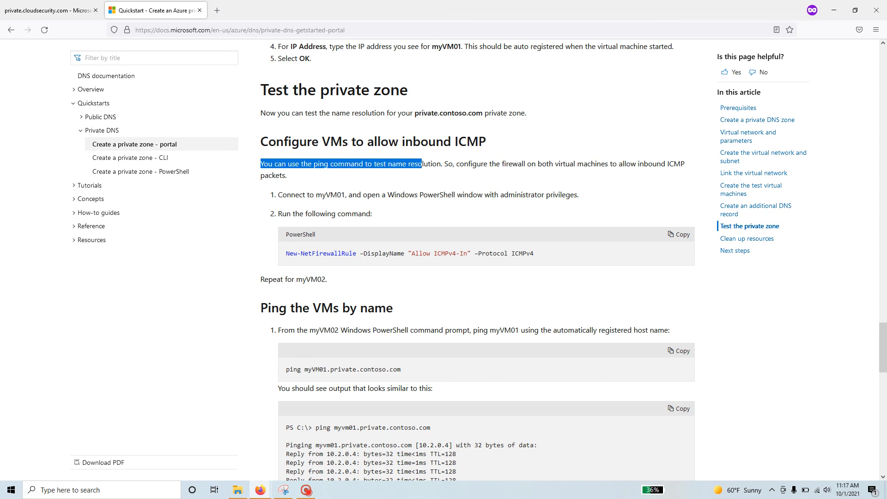
drag(345, 194, 316, 195)
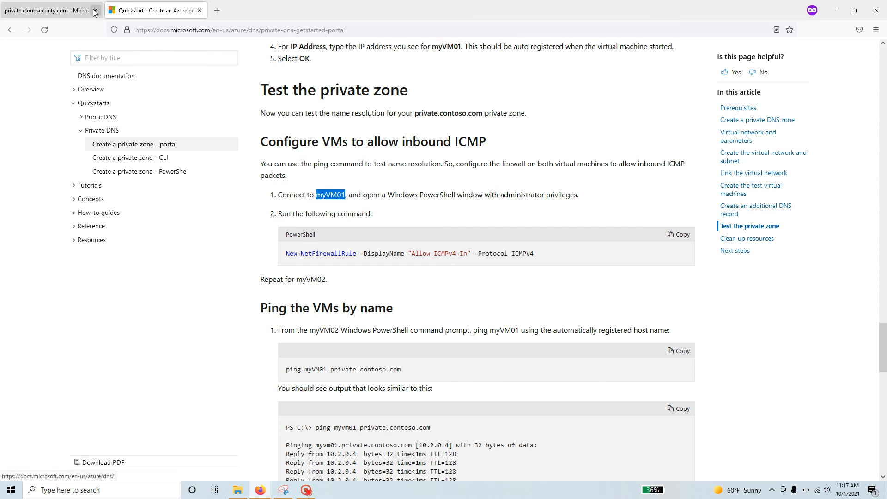
click(57, 8)
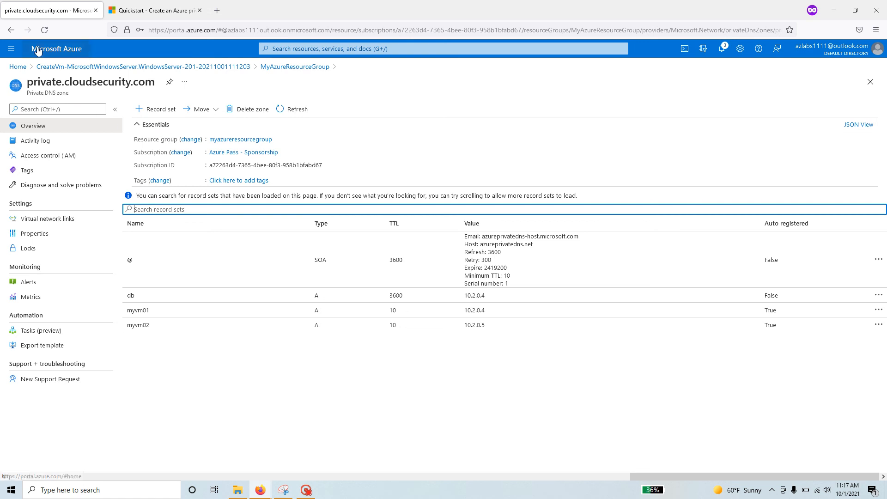
From a new portal home tab, open myVM01 from the Virtual machines list.
right_click(19, 68)
click(52, 77)
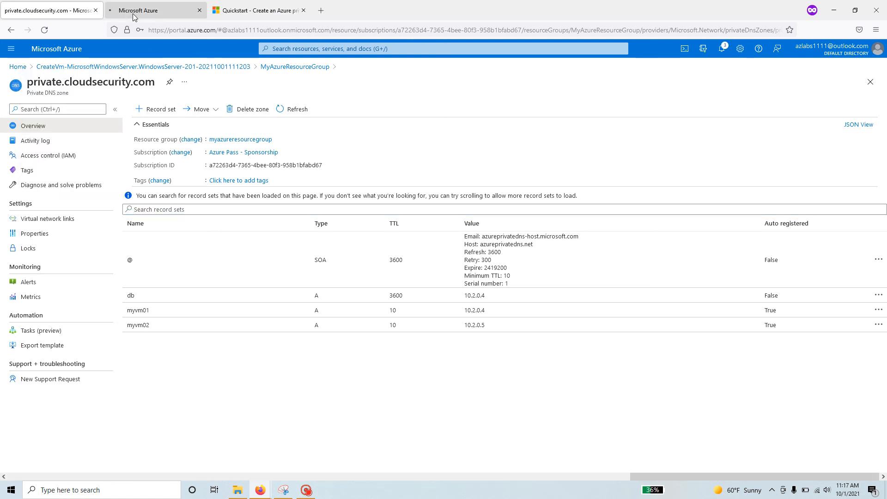
click(152, 10)
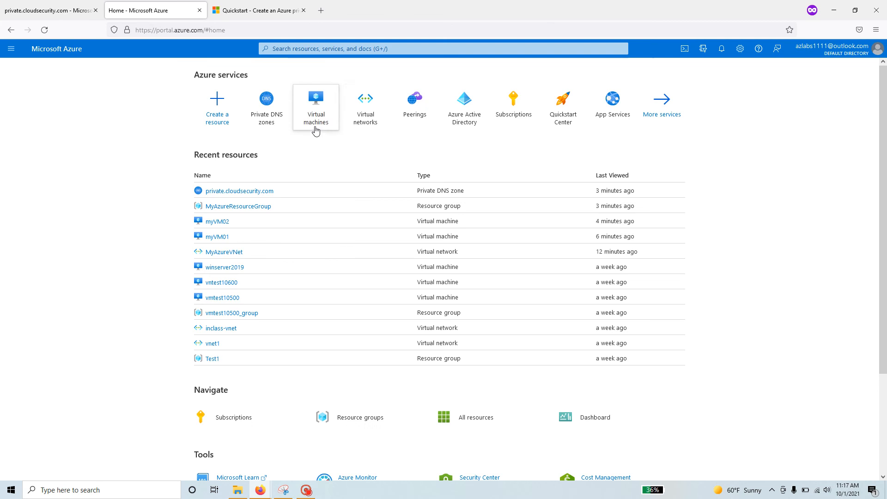
click(315, 131)
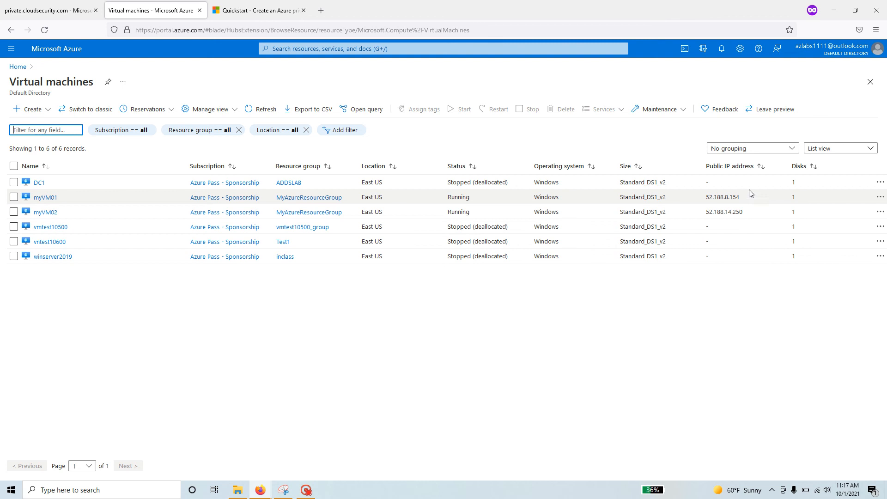
click(718, 196)
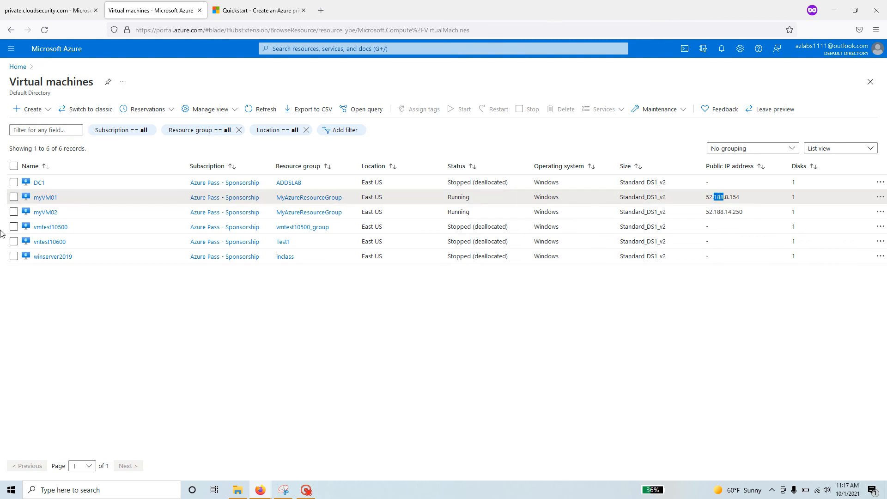
click(45, 198)
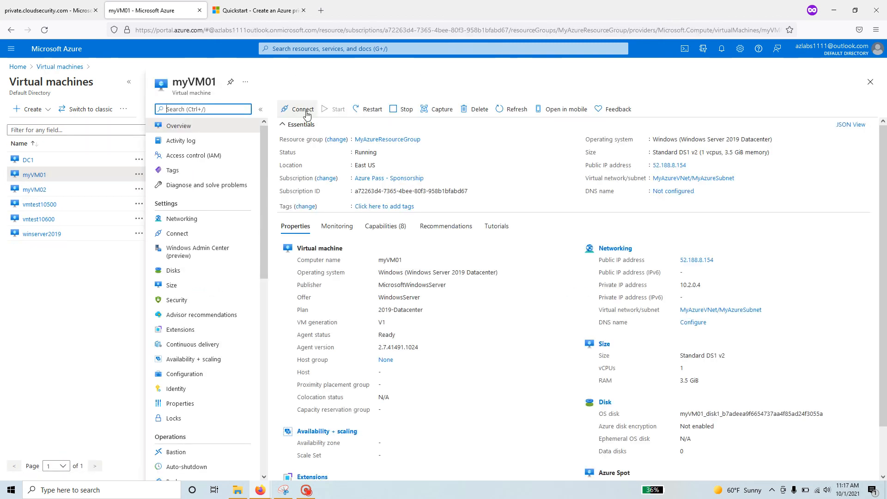
Download myVM01's RDP file and launch the Remote Desktop connection.
click(300, 110)
click(287, 125)
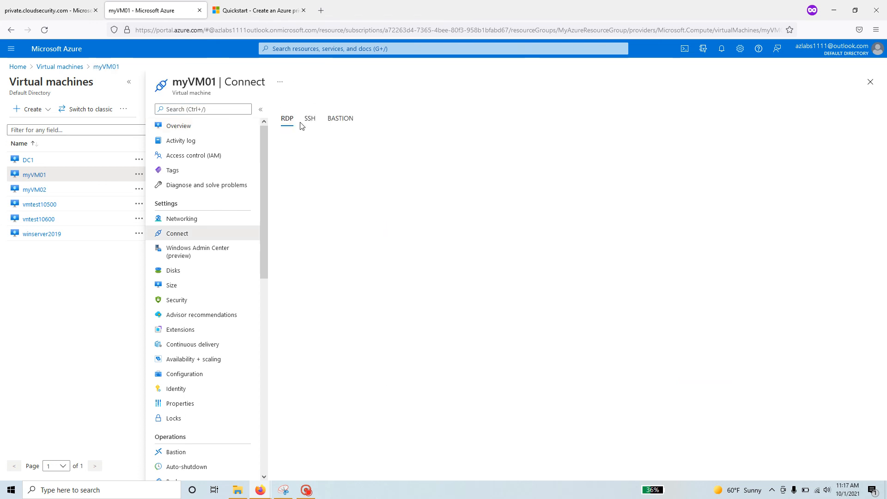
click(320, 254)
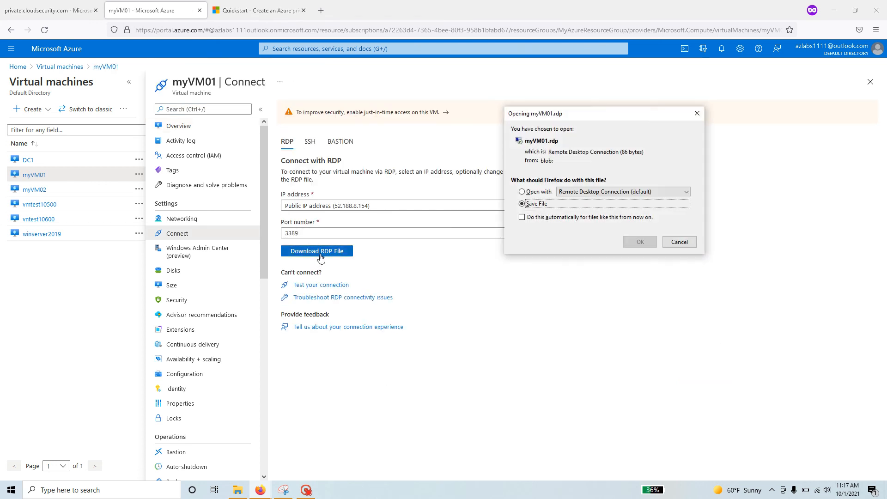
click(532, 195)
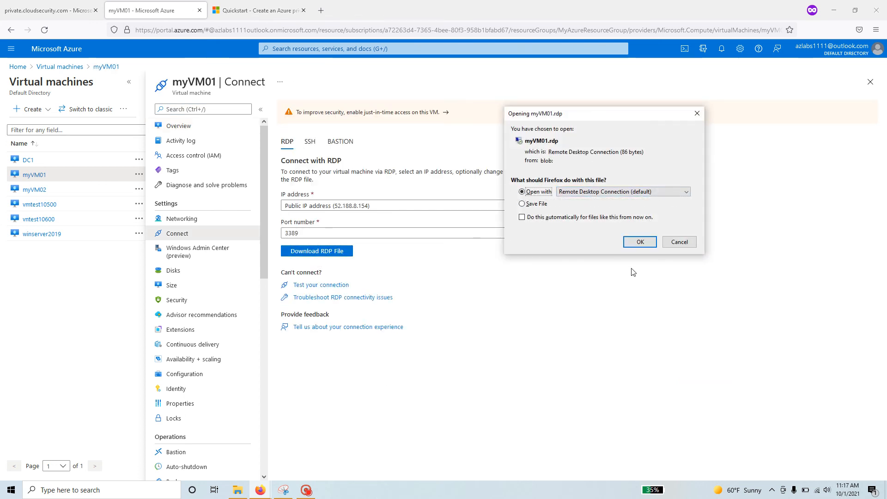
click(640, 241)
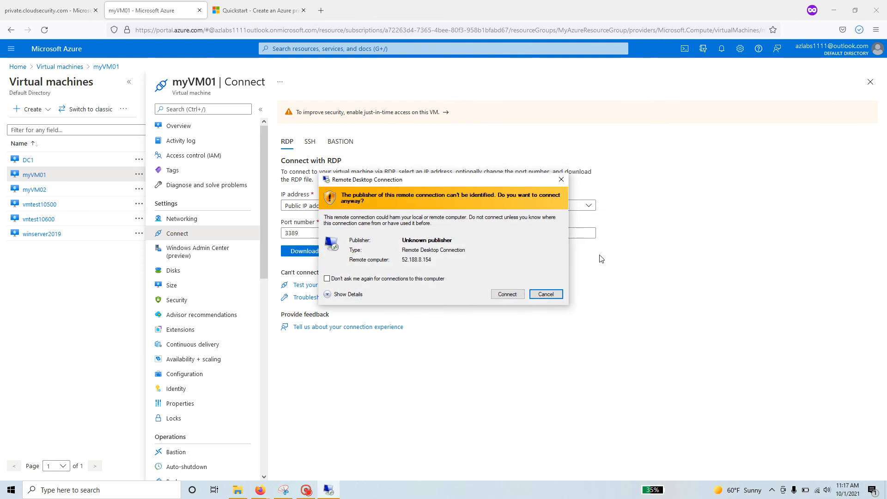
click(507, 295)
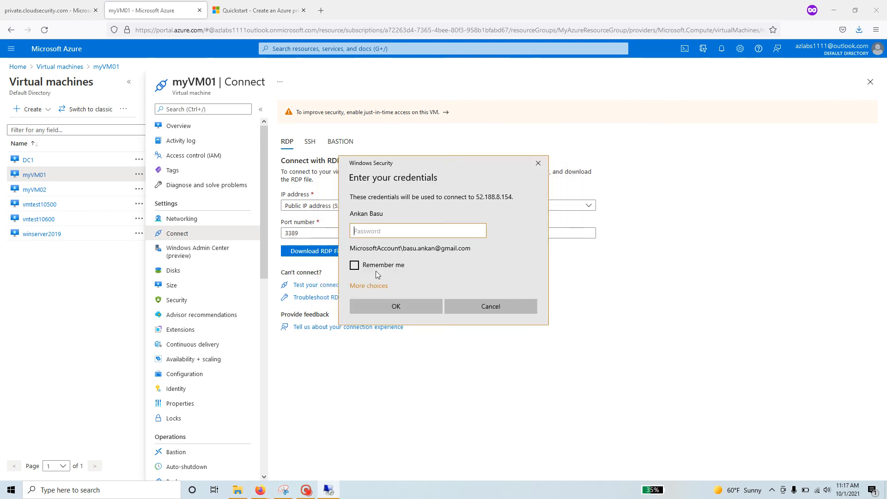
Sign in to myVM01 with the lab user account and password, accepting the certificate.
click(375, 288)
click(395, 324)
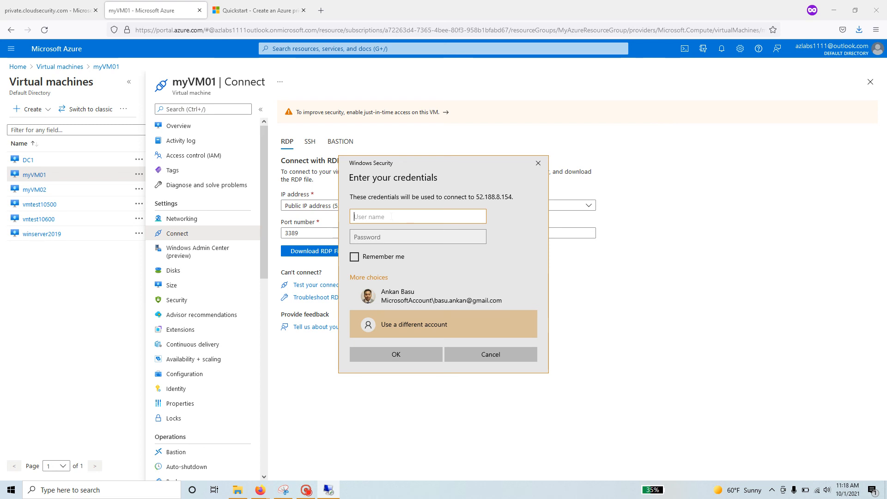
text(student)
key(Tab)
text(Pas)
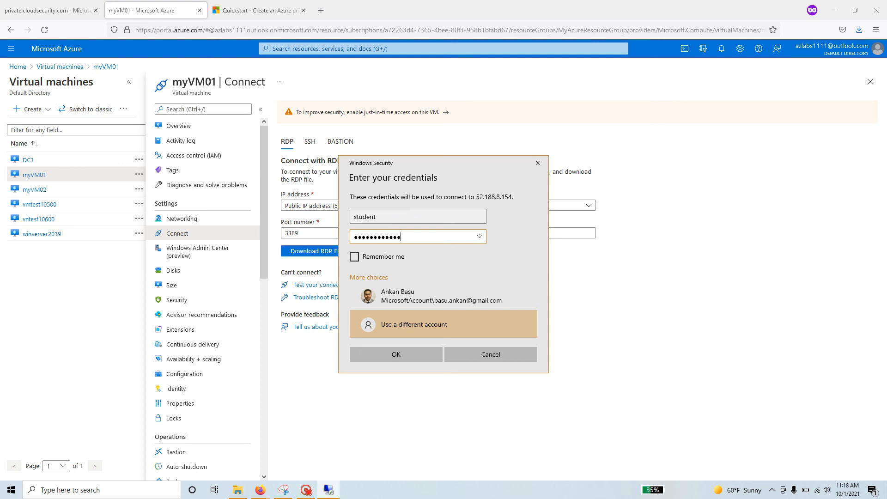
key(Return)
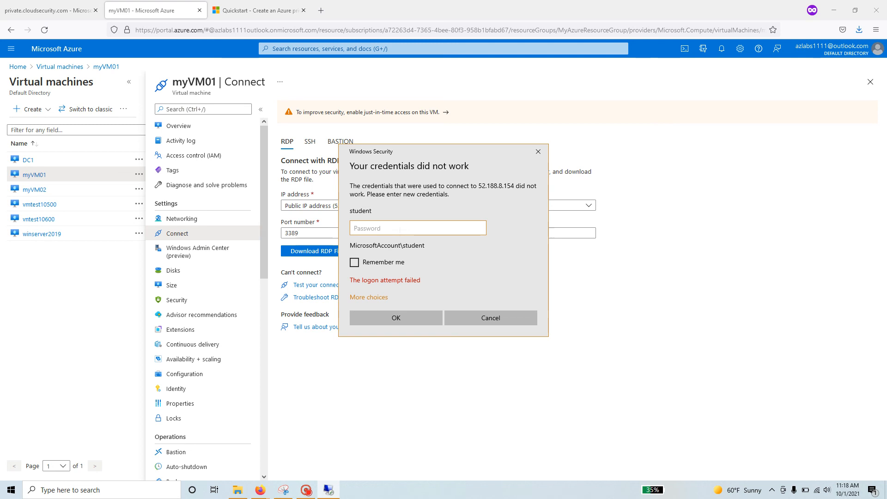
text(Pa55w)
key(Return)
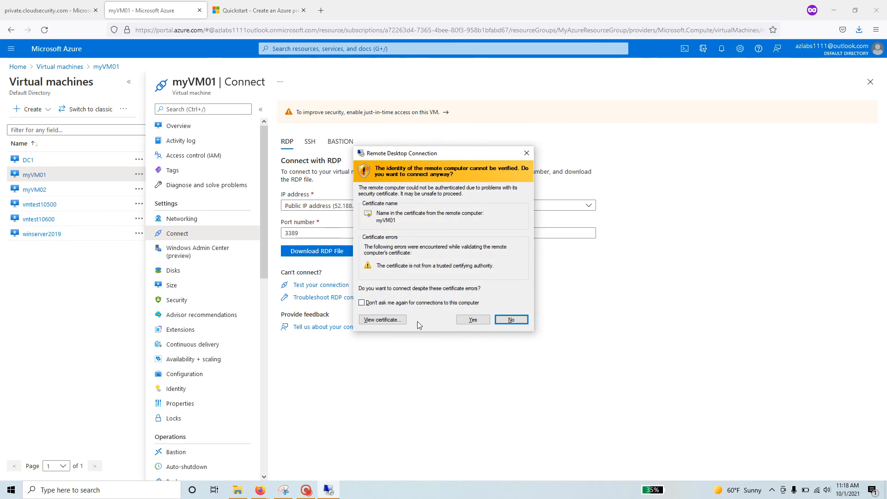
click(472, 320)
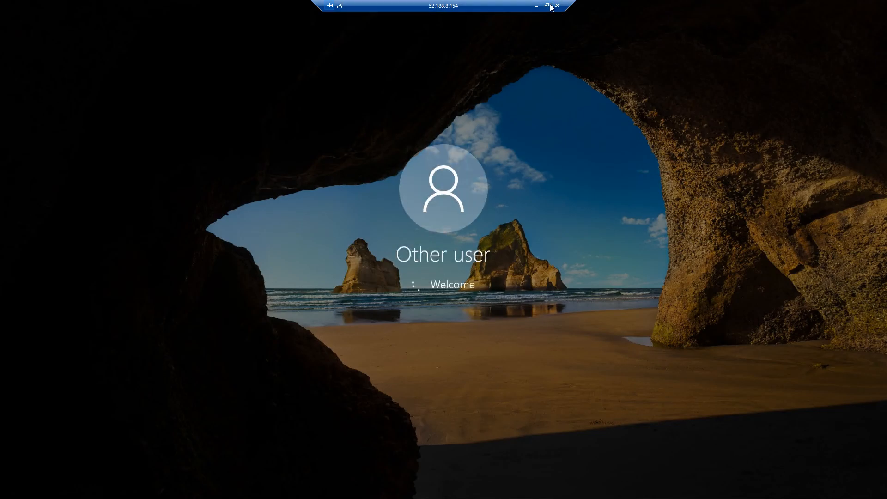
Resize the myVM01 session into a window and return to the Virtual machines list.
click(547, 6)
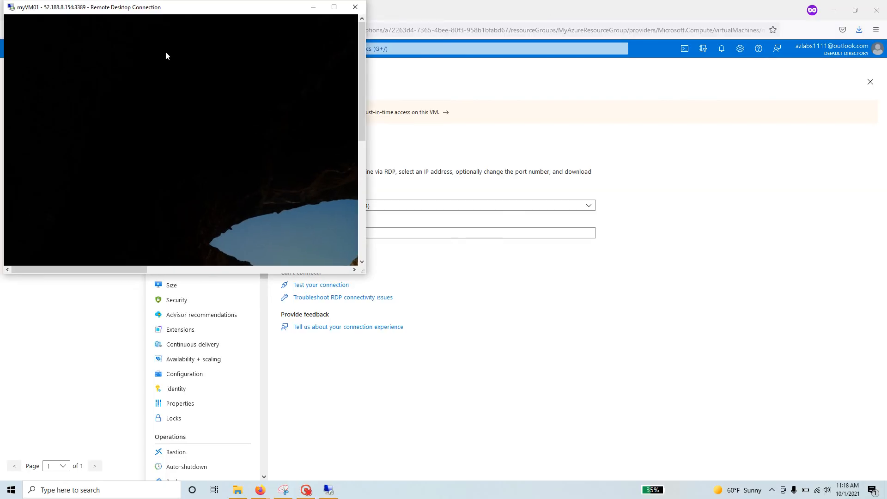
drag(227, 9, 477, 47)
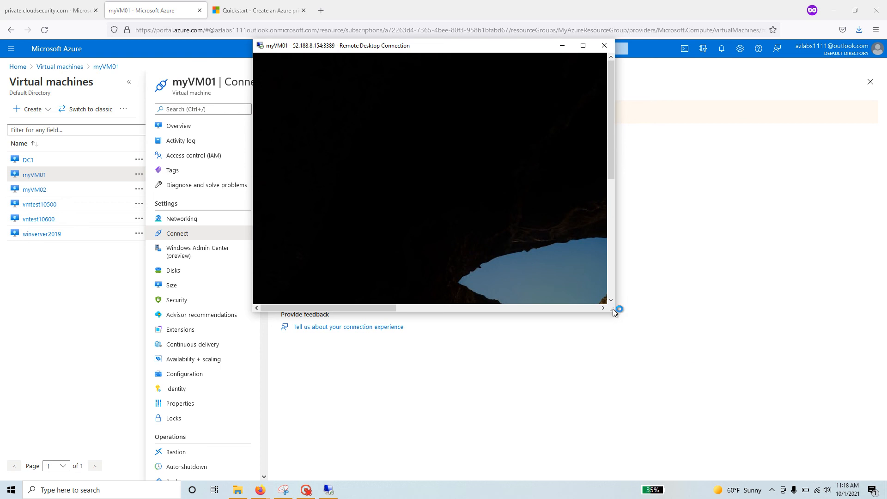
drag(612, 309, 758, 419)
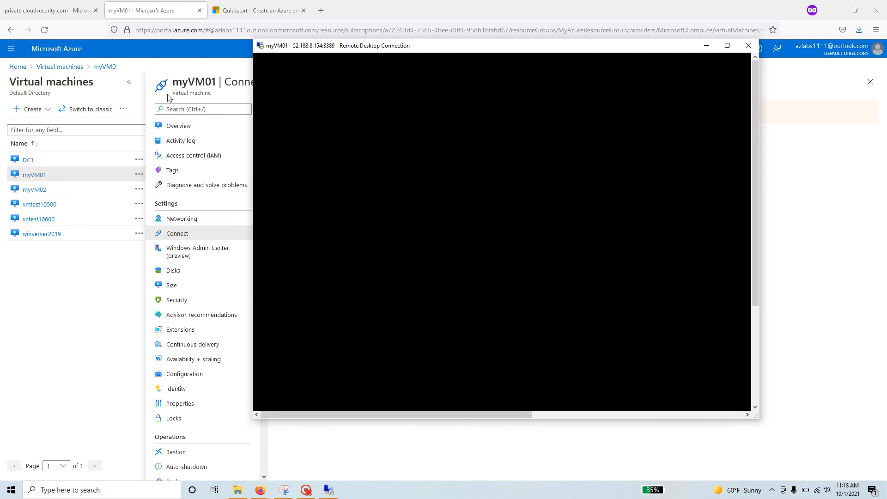
drag(359, 46, 330, 46)
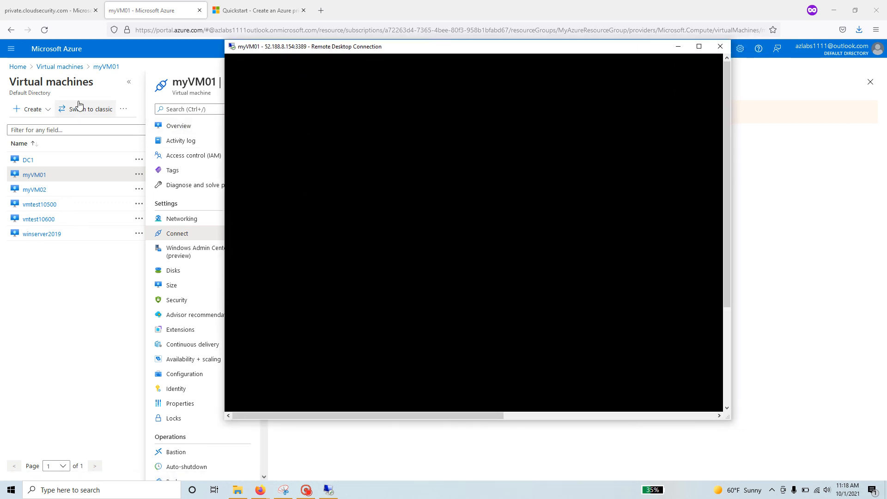
click(72, 67)
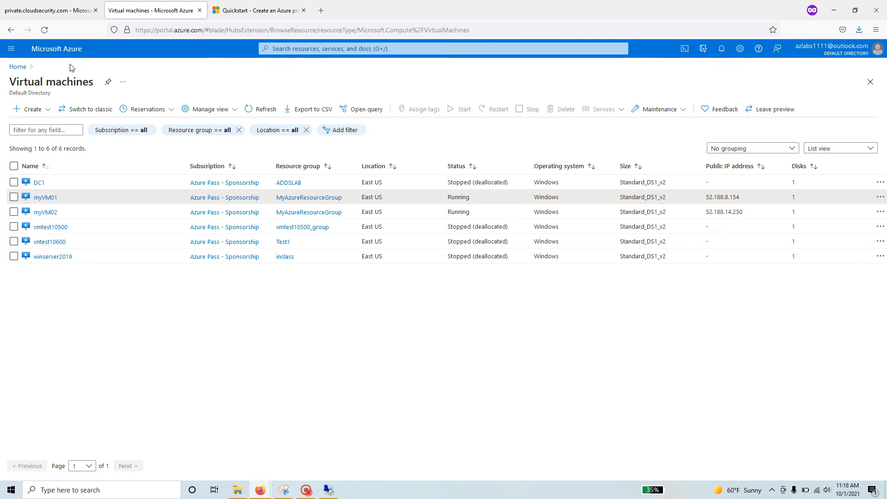
Open myVM02, download its RDP file and launch the Remote Desktop connection.
click(51, 213)
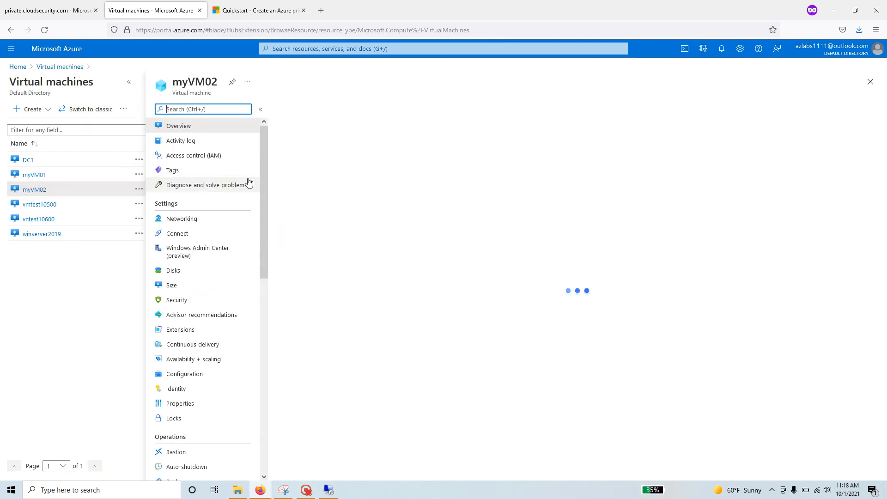
click(300, 110)
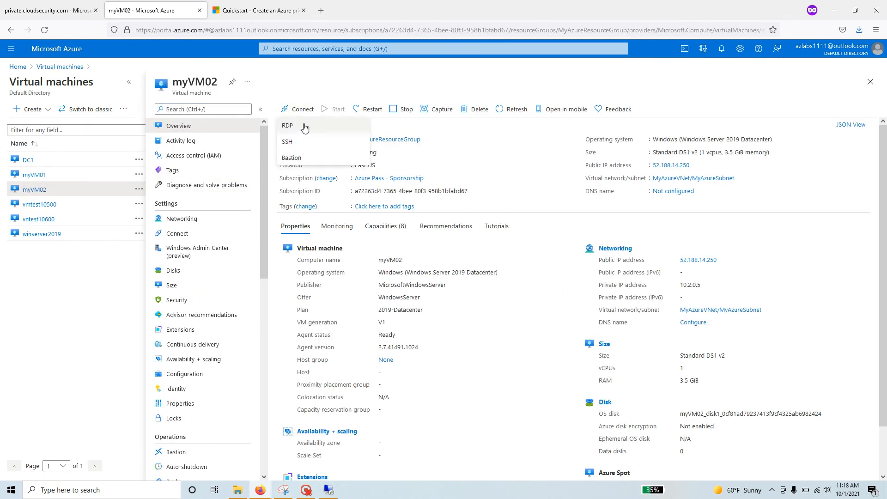
click(304, 127)
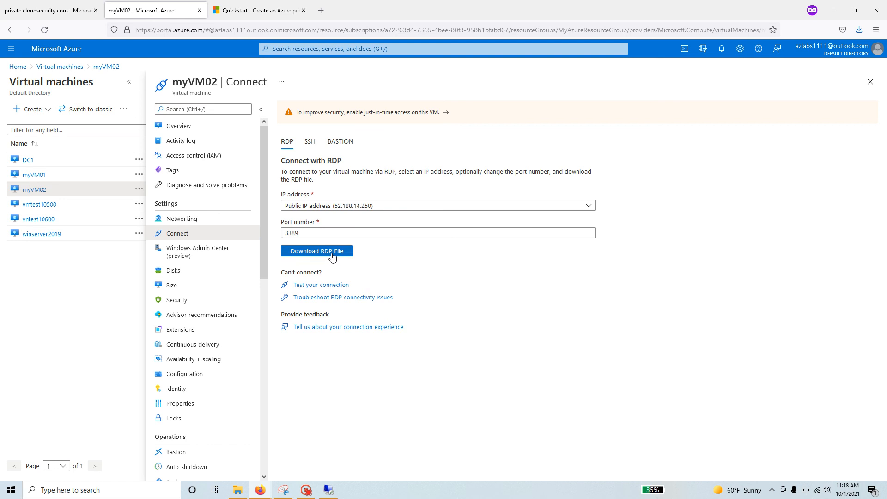
click(332, 254)
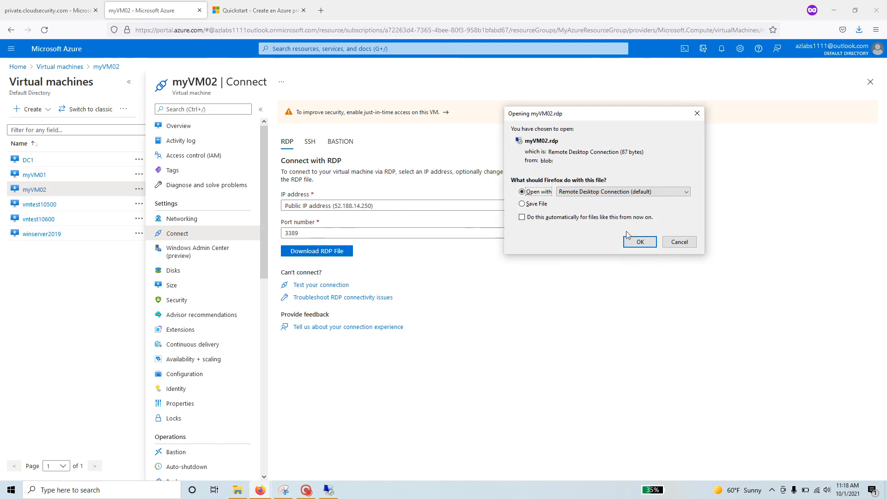
click(639, 240)
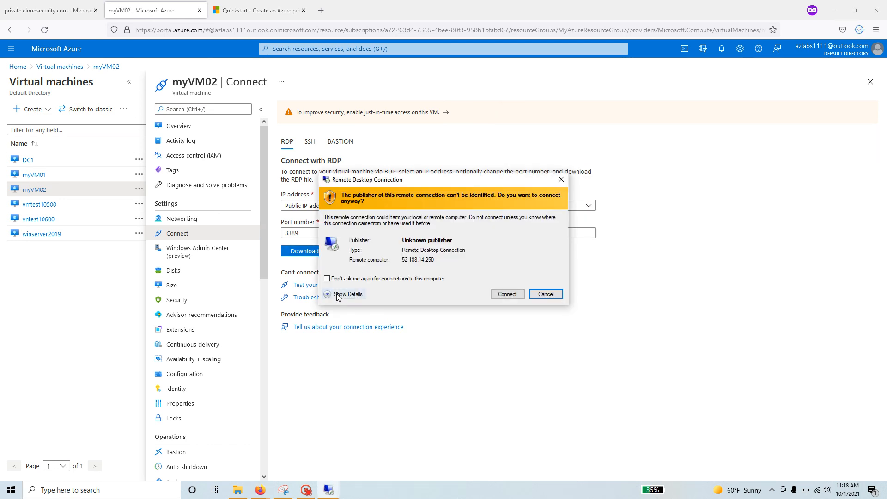
click(339, 295)
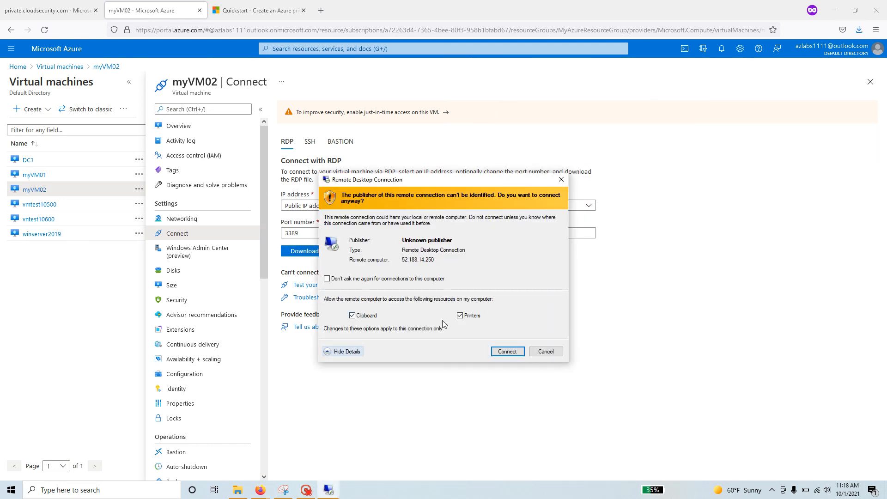
click(507, 352)
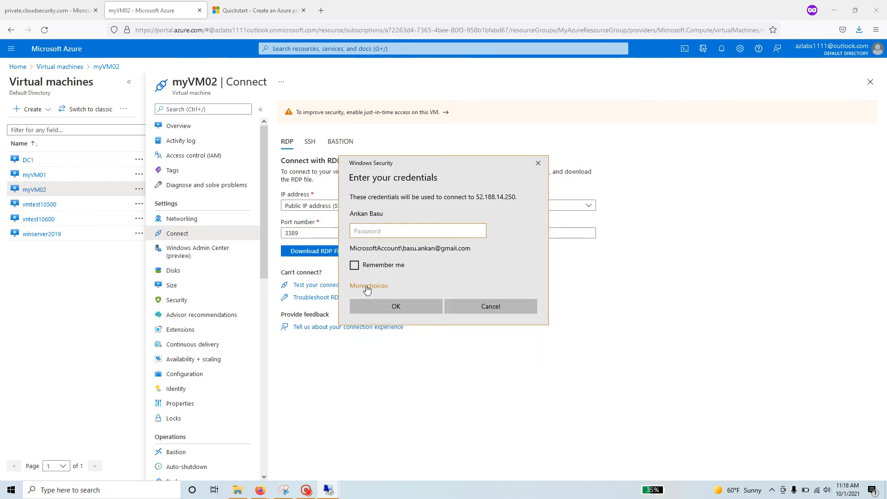
Sign in to myVM02 with the lab user account and password, accepting the certificate.
click(372, 285)
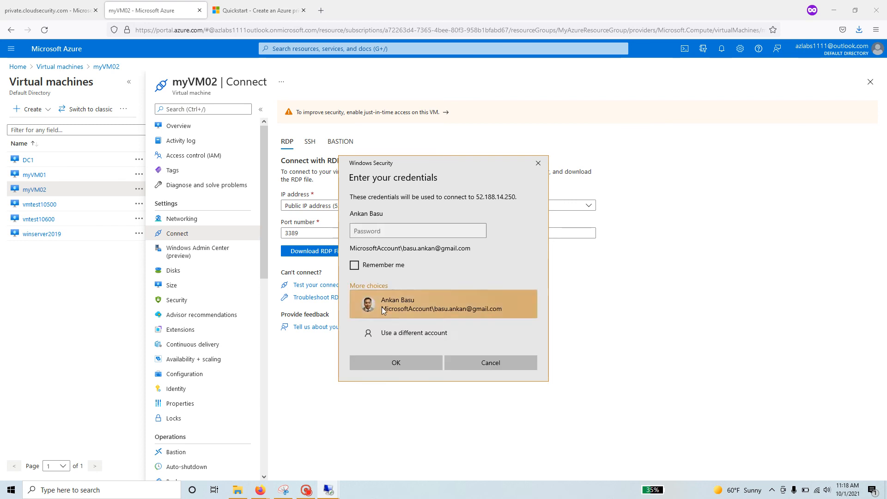
click(385, 331)
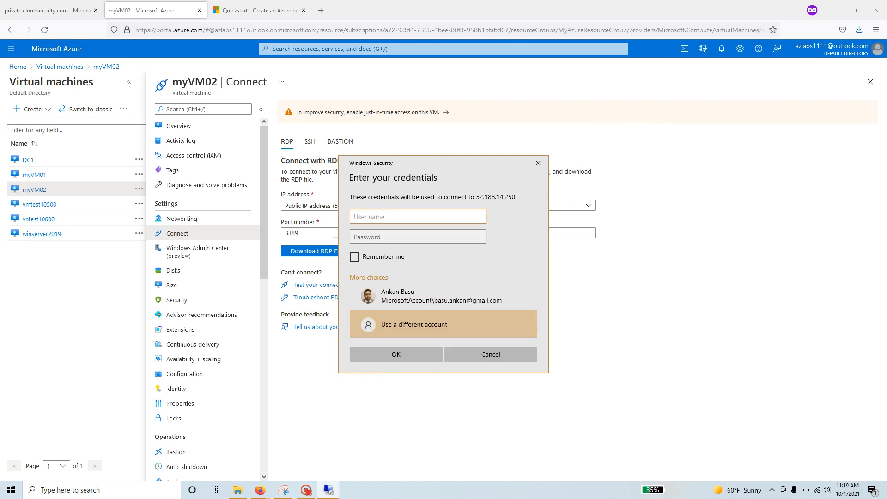
text(student)
key(Tab)
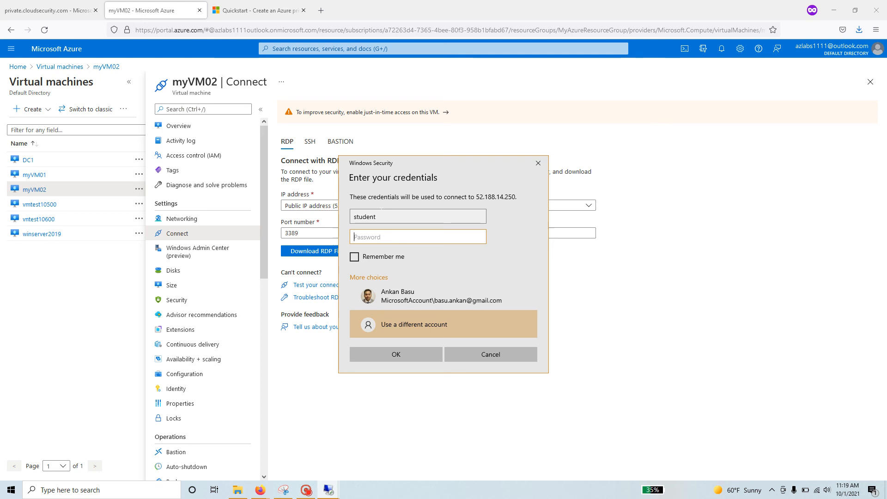
text(Pa•••••)
key(Return)
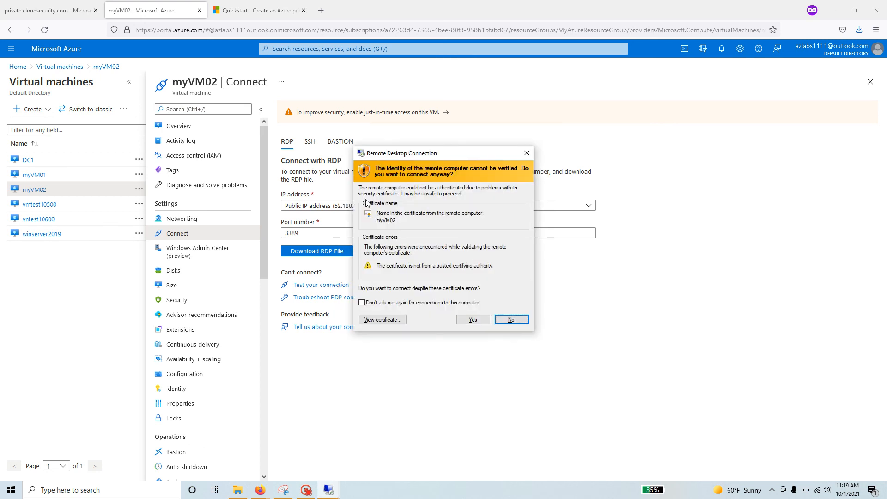
click(472, 319)
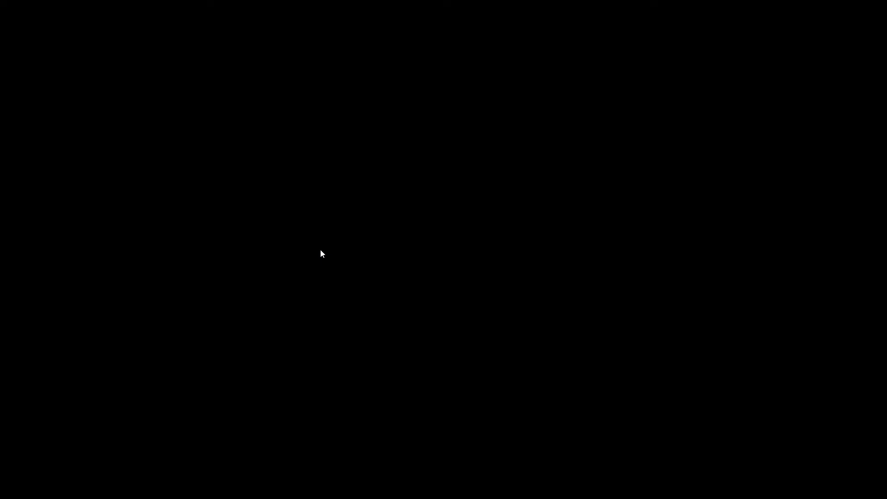
Arrange the myVM01 session on the left and an enlarged myVM02 session on the right.
click(546, 6)
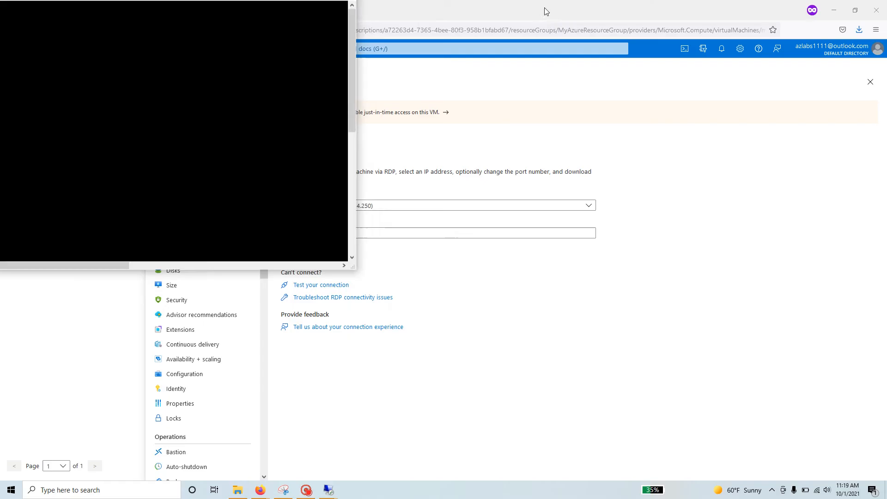
drag(149, 13, 608, 62)
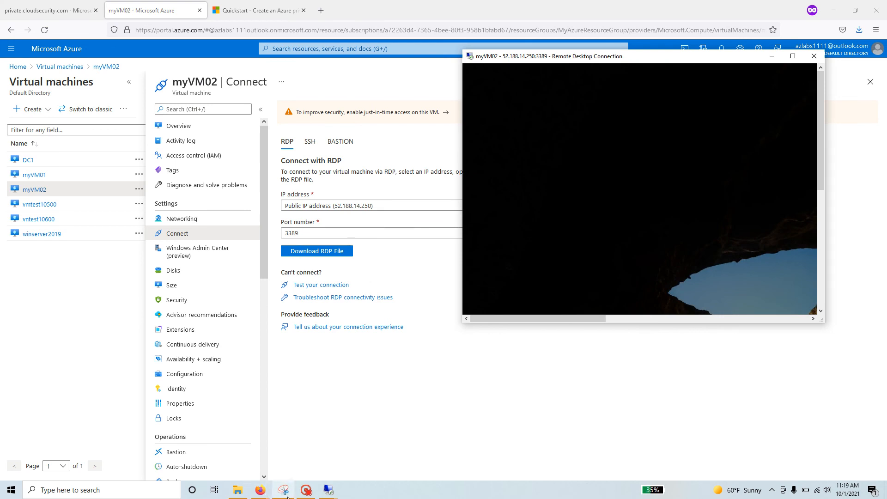
click(327, 493)
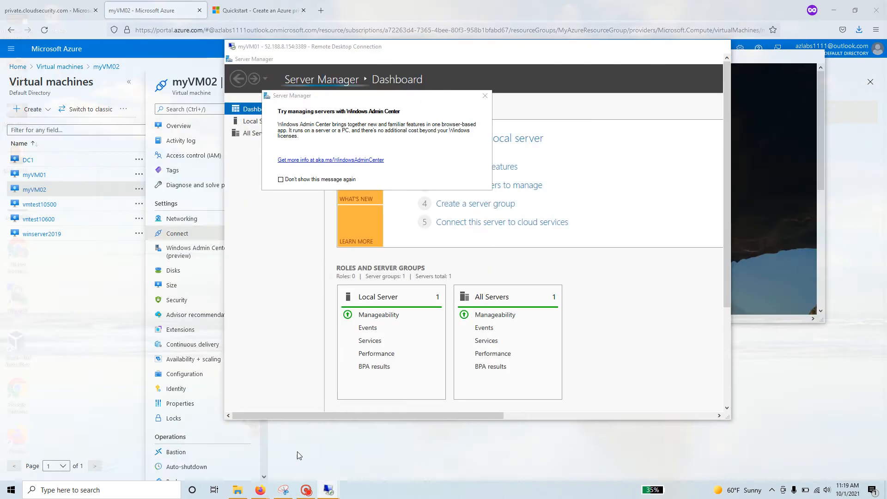
click(298, 450)
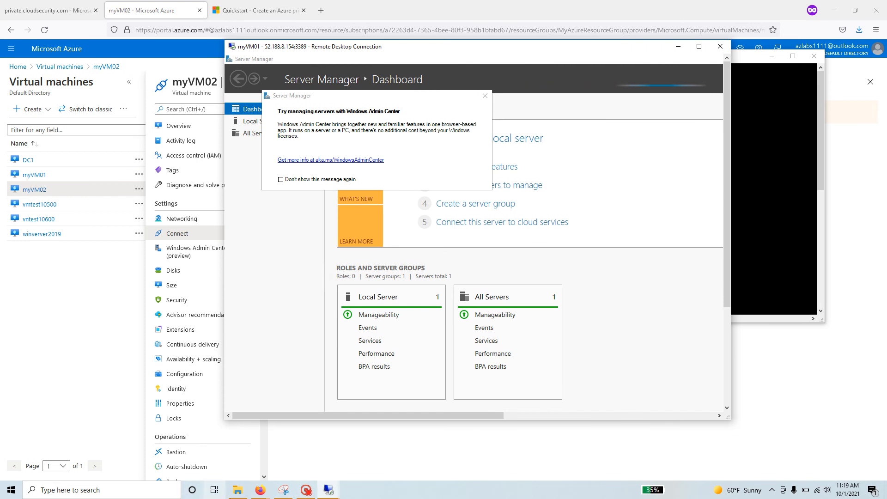
click(308, 491)
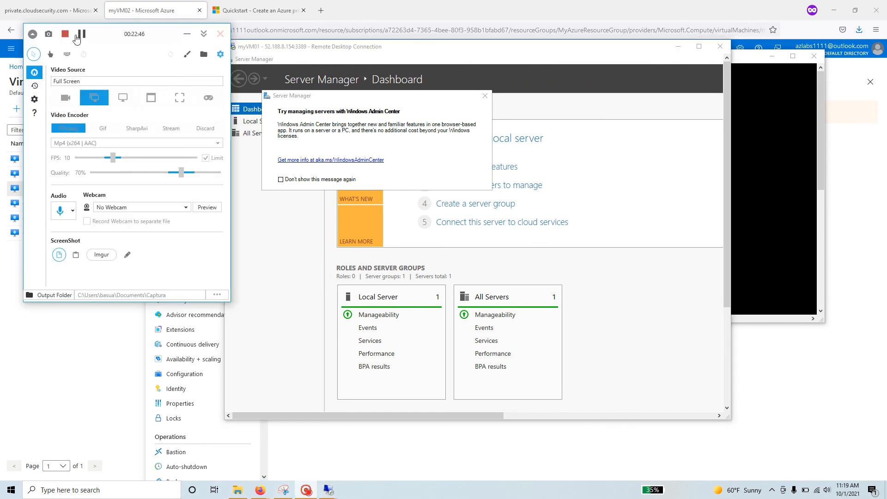
click(81, 34)
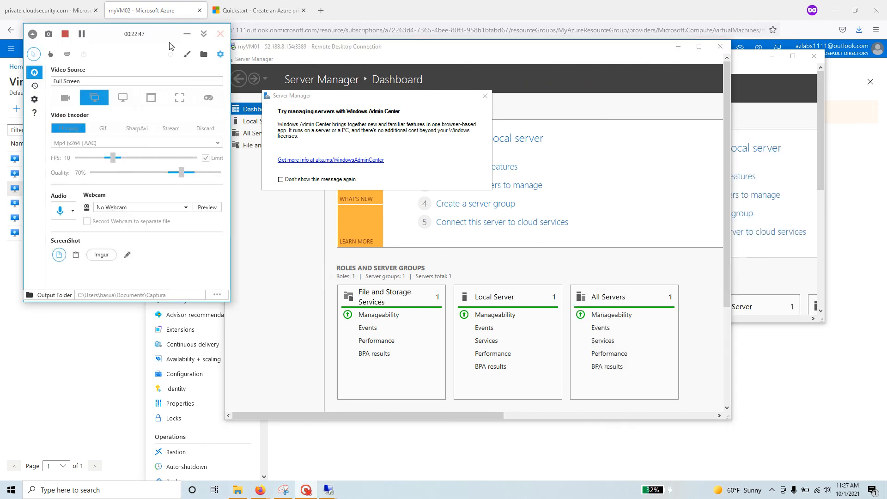
click(187, 34)
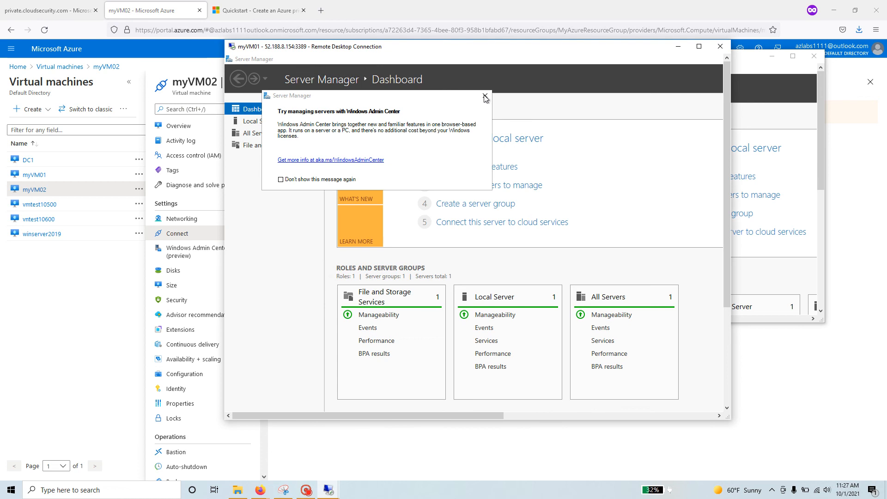
drag(436, 49, 241, 54)
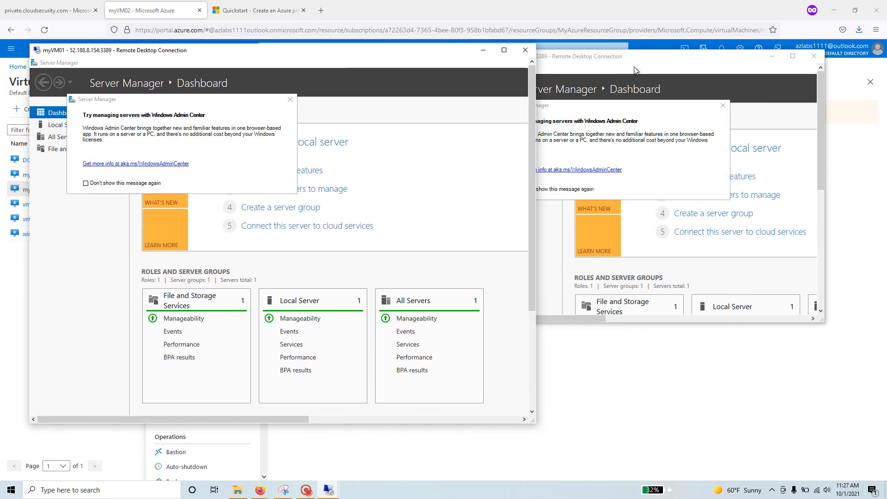
click(623, 59)
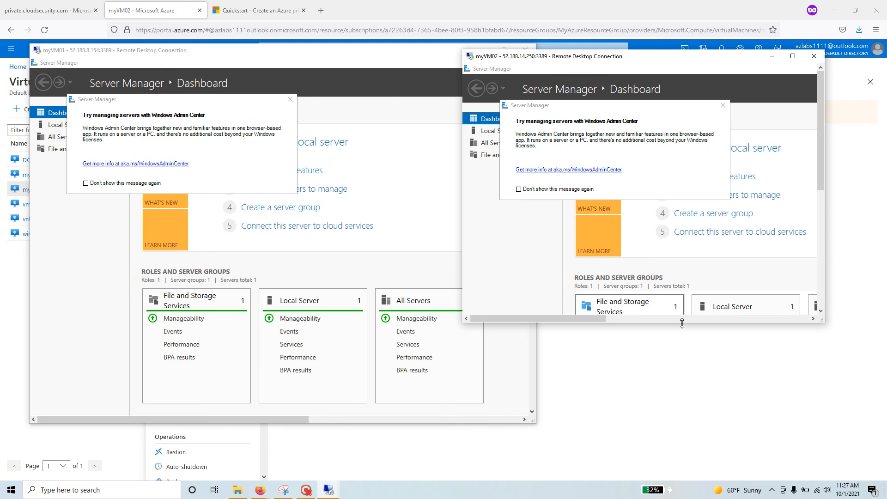
drag(683, 322, 686, 421)
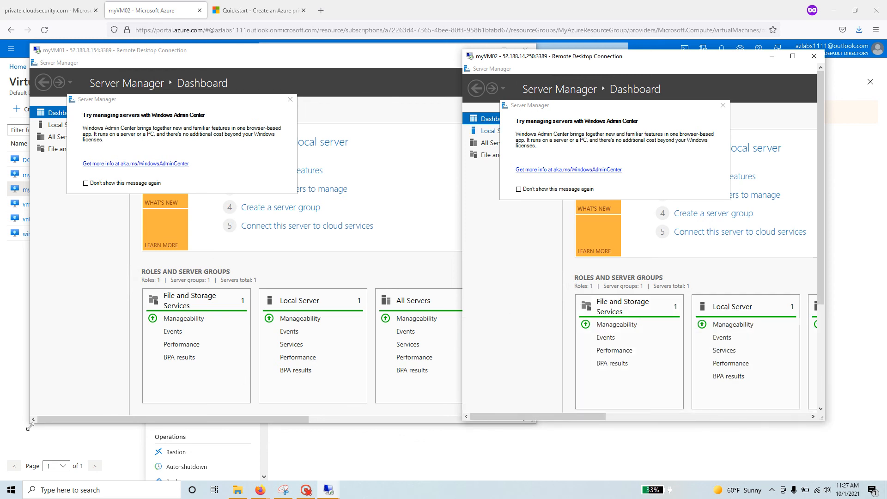
Dismiss the Windows Admin Center prompts on myVM01 and myVM02 and enlarge myVM01's window.
click(289, 99)
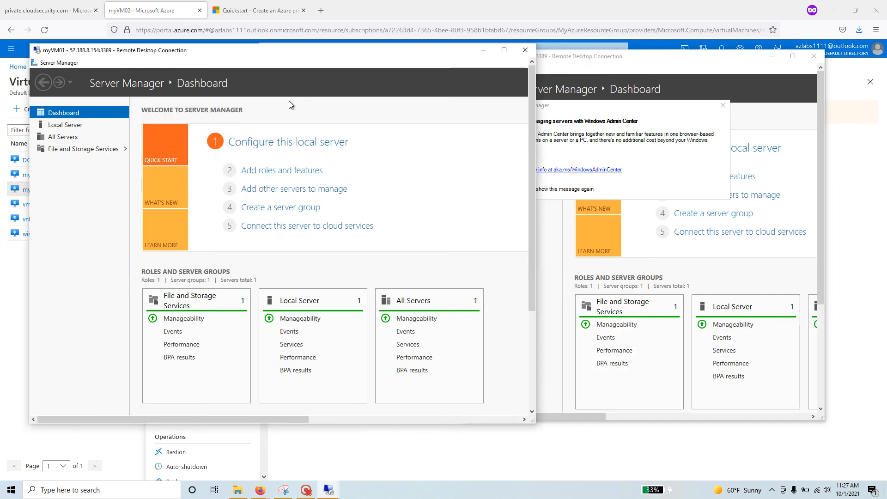
click(723, 106)
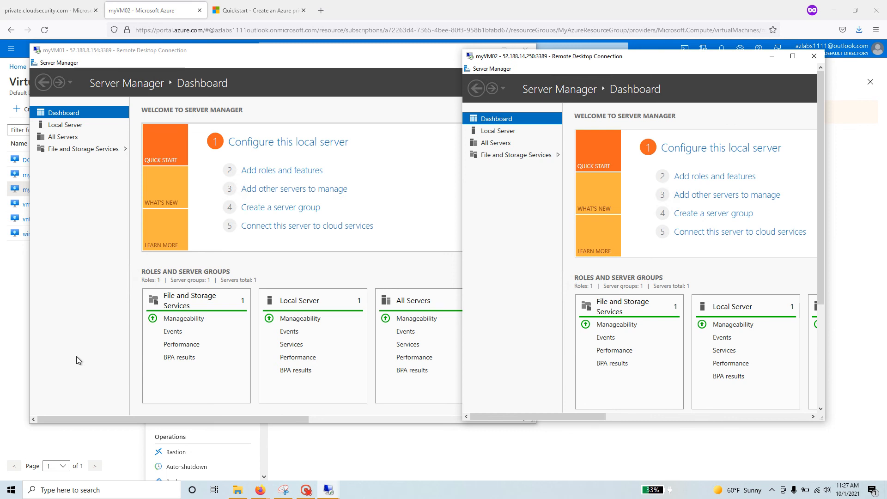
click(360, 54)
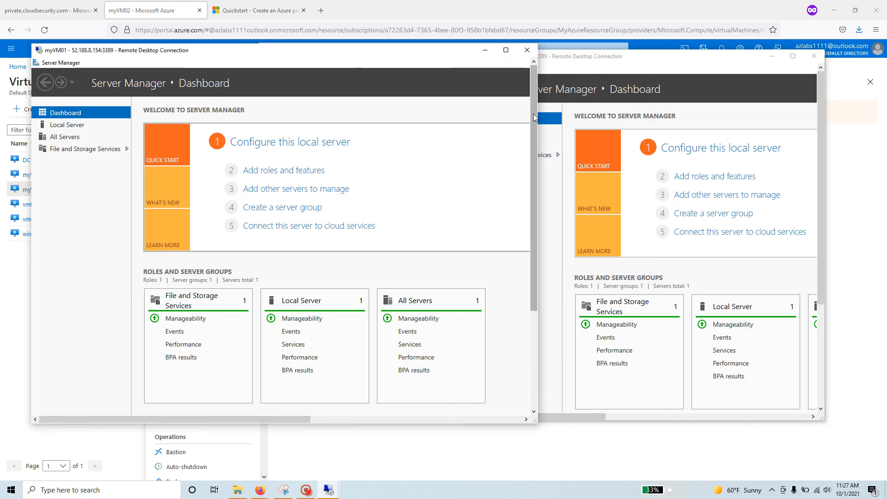
drag(533, 114, 532, 291)
Launch Windows PowerShell as administrator on myVM01 via Start search 'power'.
click(66, 407)
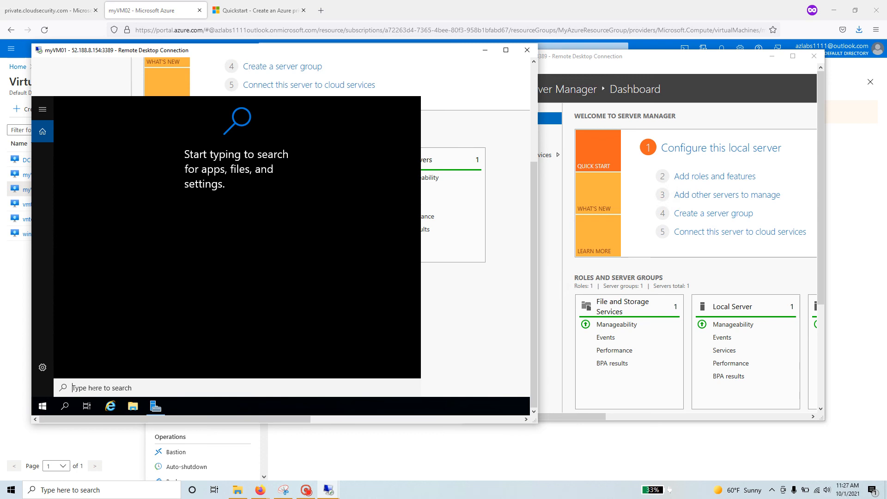
text(power)
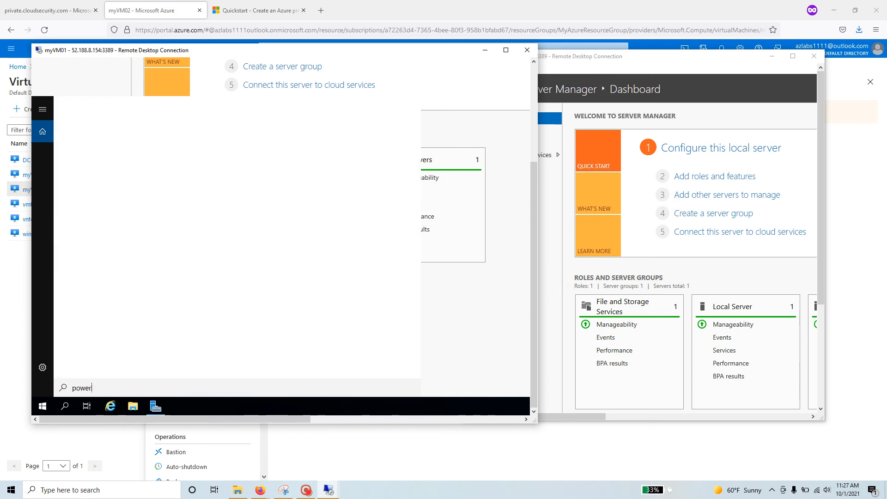
right_click(117, 150)
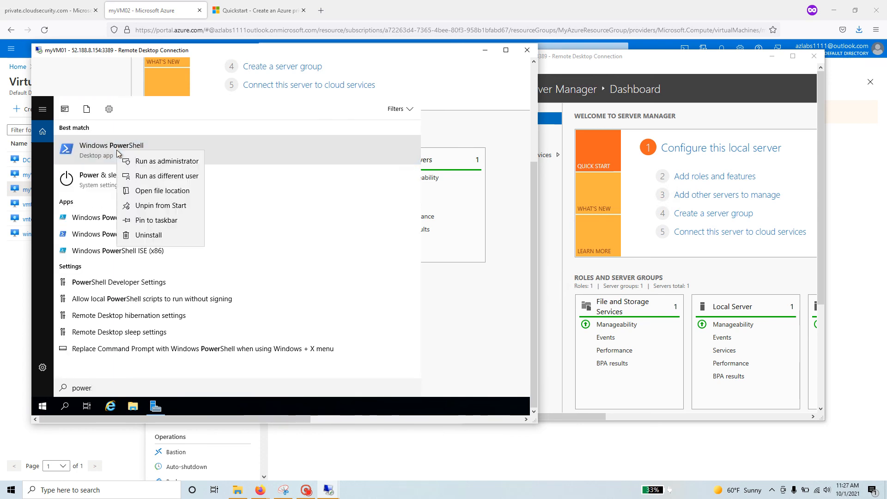
click(159, 159)
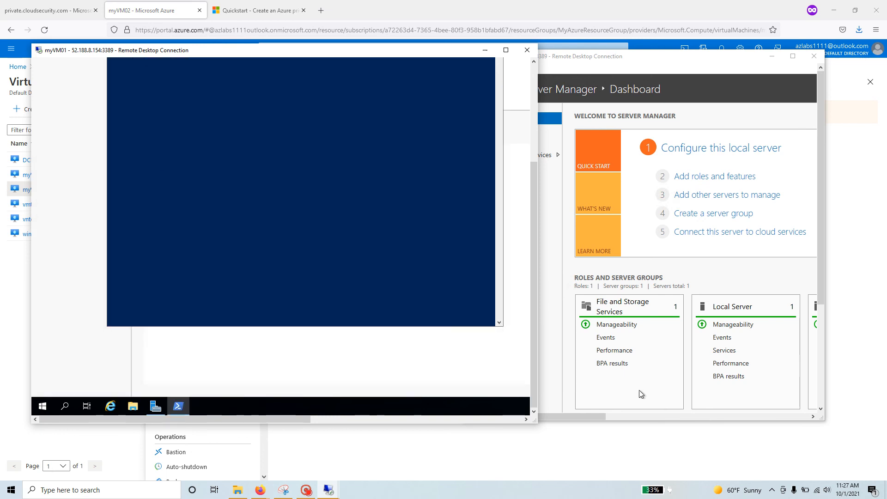
Launch administrator PowerShell on myVM02 and copy the quickstart's ICMPv4 firewall rule command.
click(633, 418)
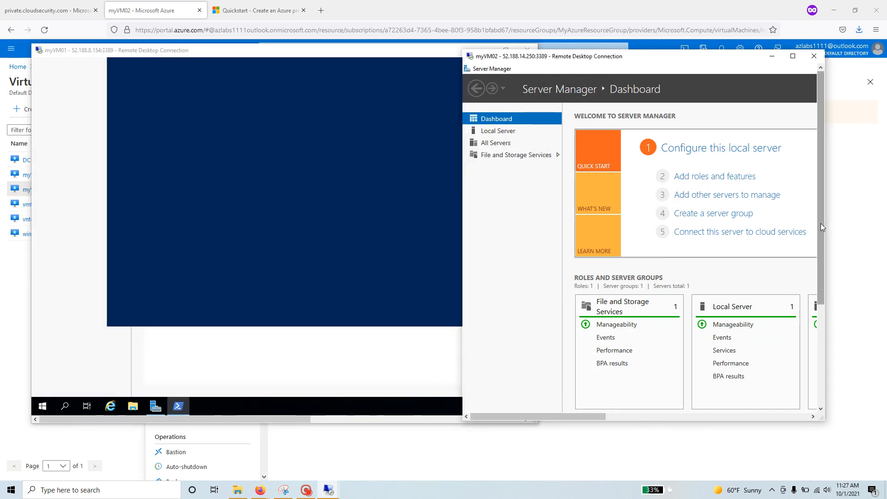
drag(820, 226, 819, 370)
click(497, 403)
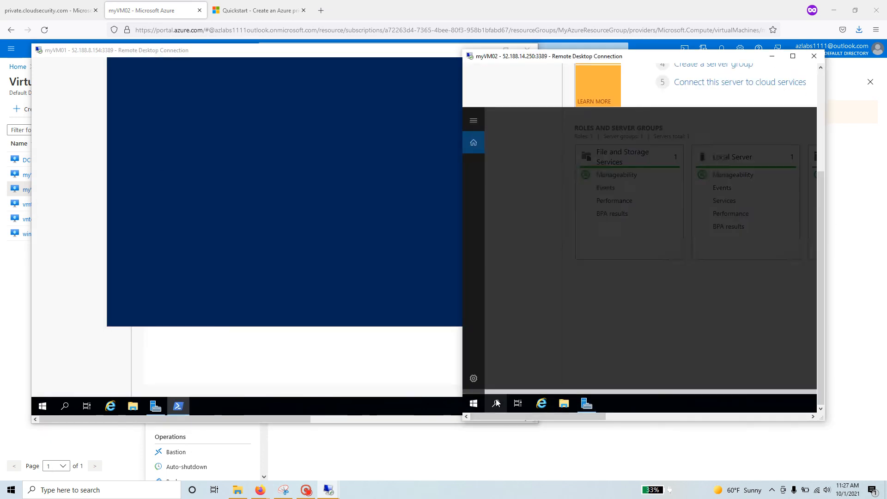
text(p)
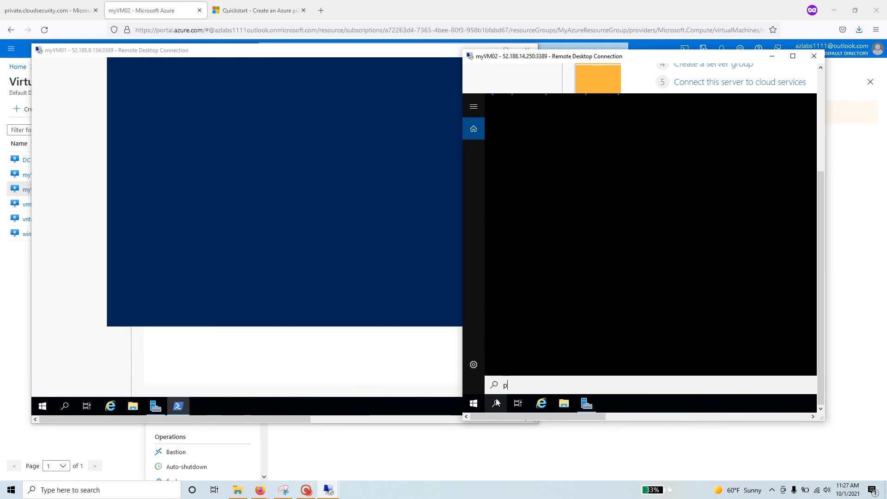
text(power)
key(BackSpace)
key(BackSpace)
key(BackSpace)
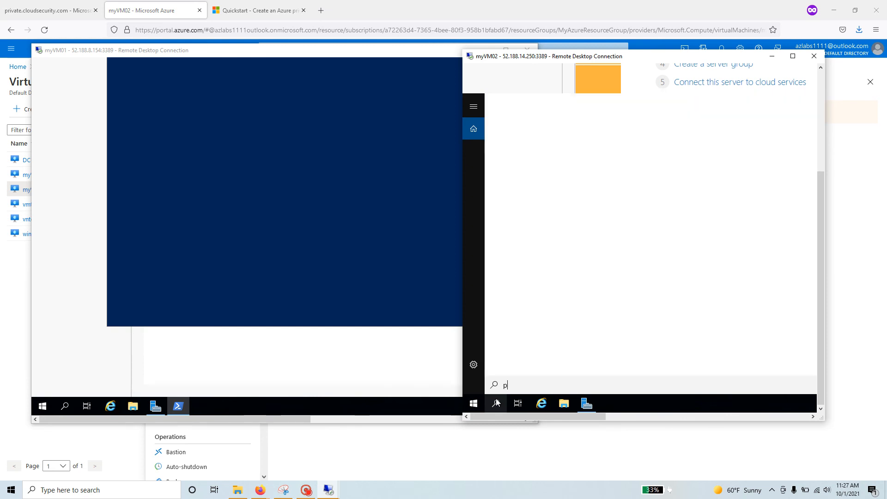
text(ower)
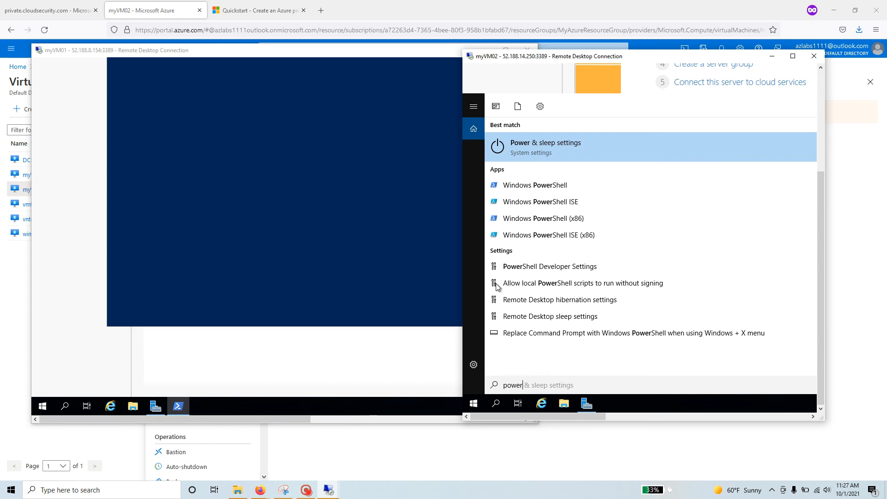
right_click(523, 185)
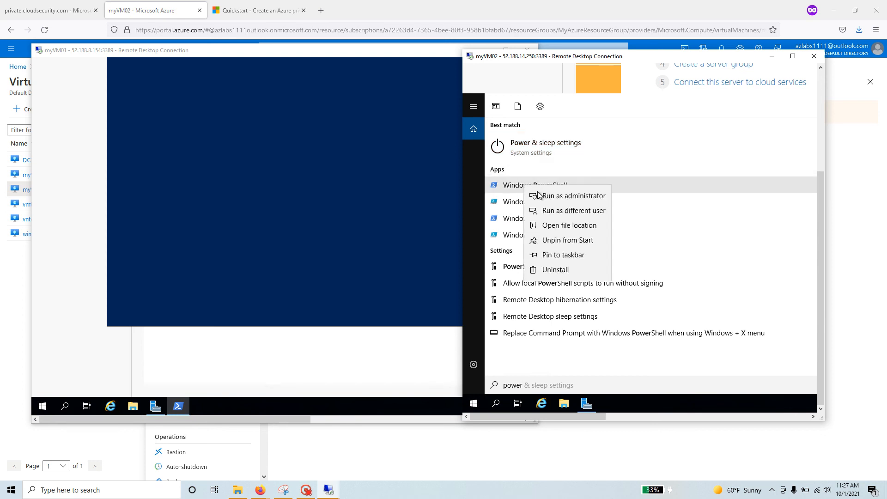
click(580, 202)
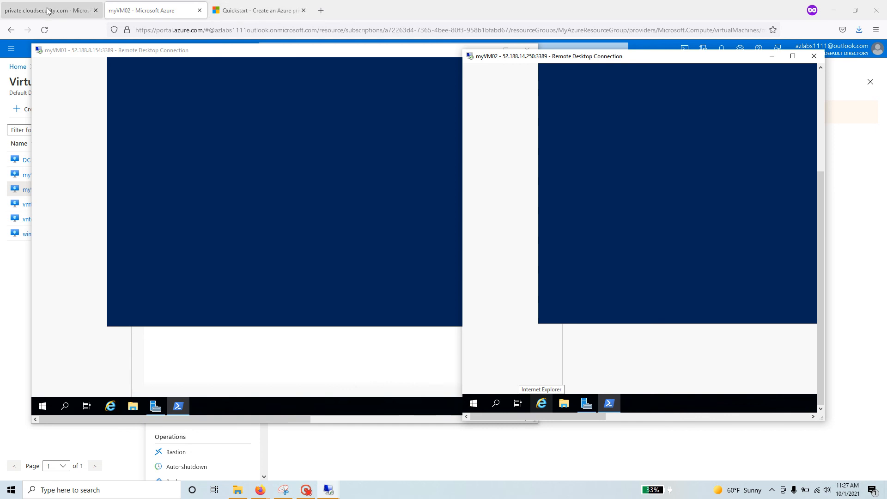
click(260, 11)
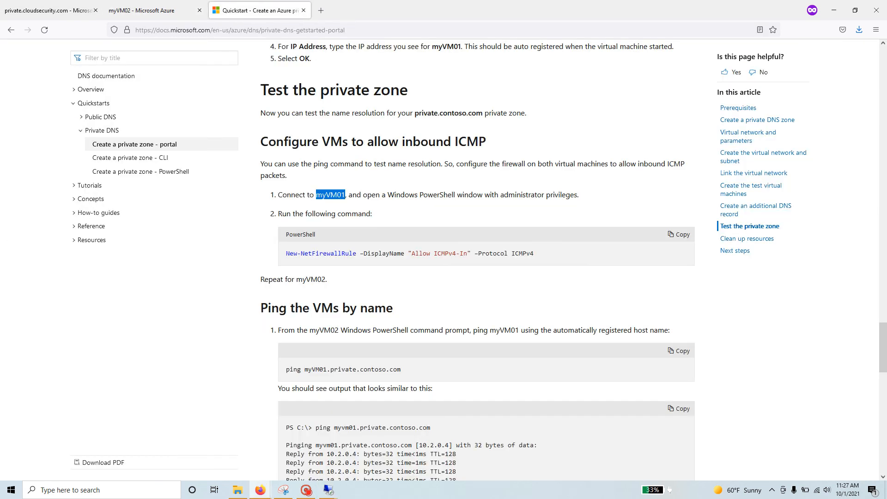
click(678, 234)
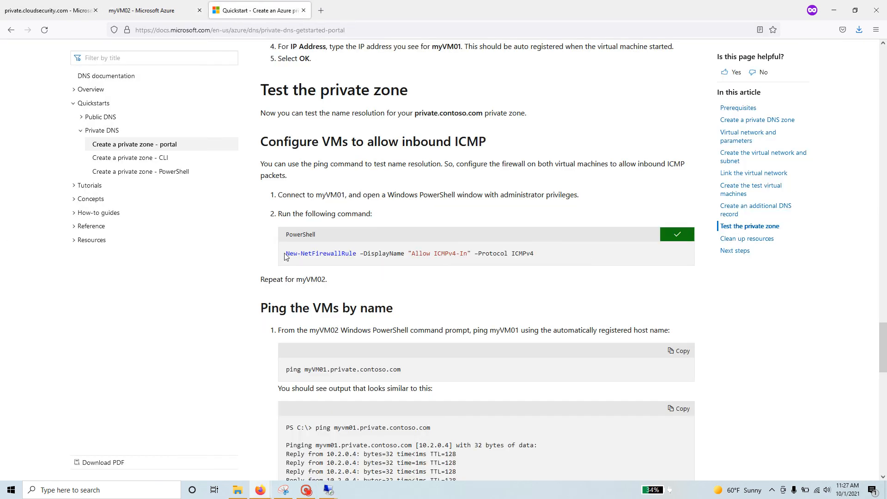
Run the New-NetFirewallRule 'Allow ICMPv4-In' command in myVM01's PowerShell.
drag(285, 254, 541, 256)
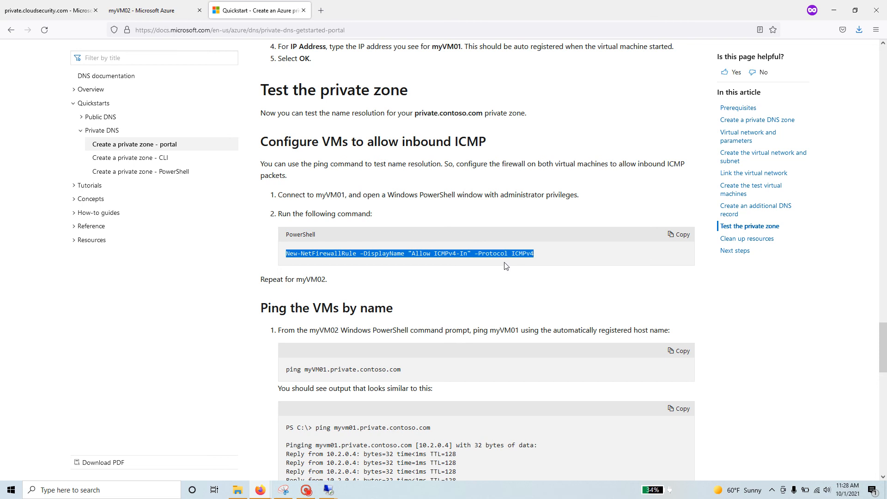
click(677, 235)
key(alt+Tab)
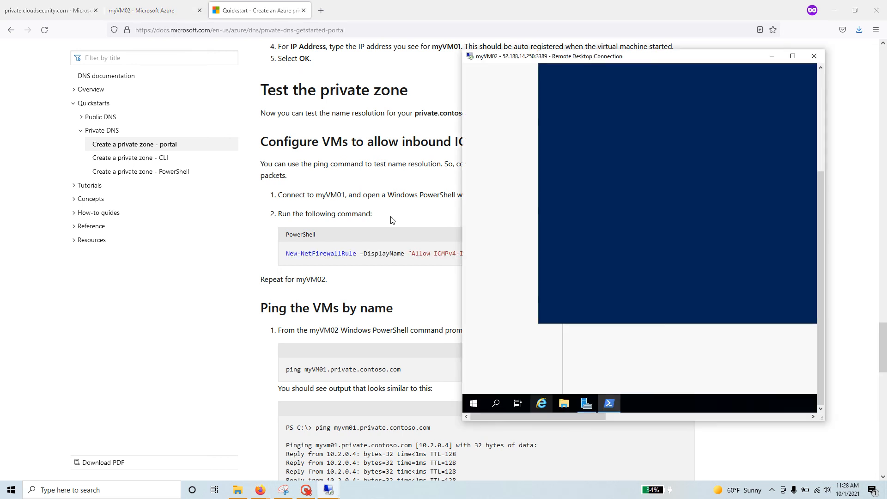
key(alt+Tab)
key(alt+Tab)
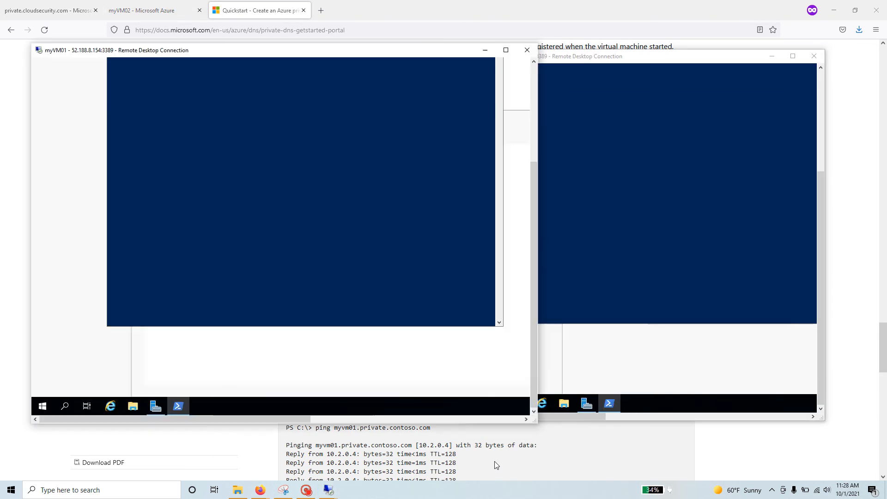
click(181, 406)
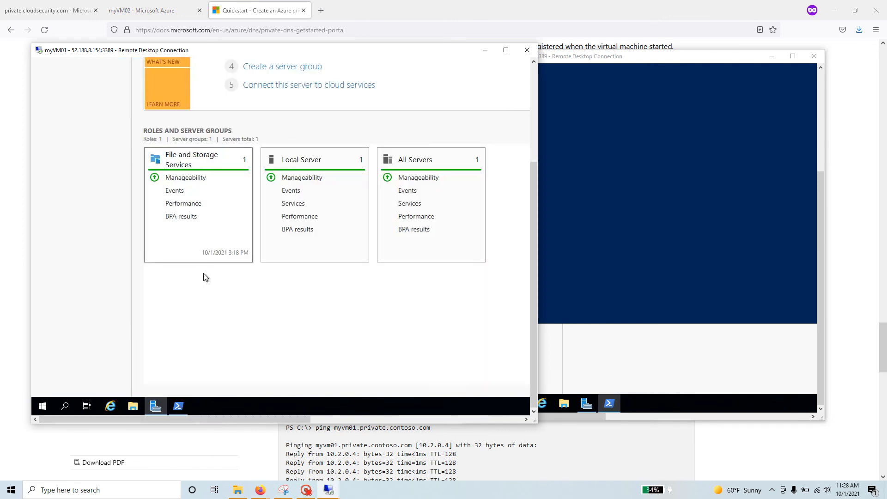
click(179, 407)
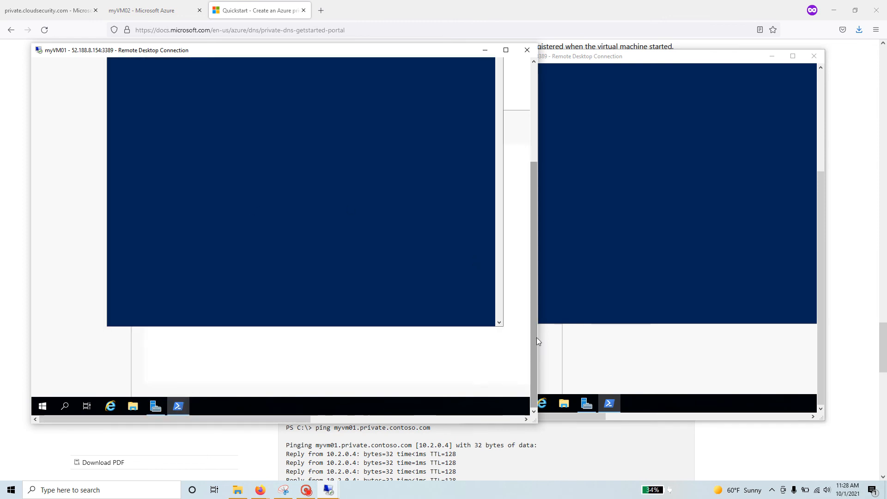
drag(536, 339, 533, 257)
right_click(235, 154)
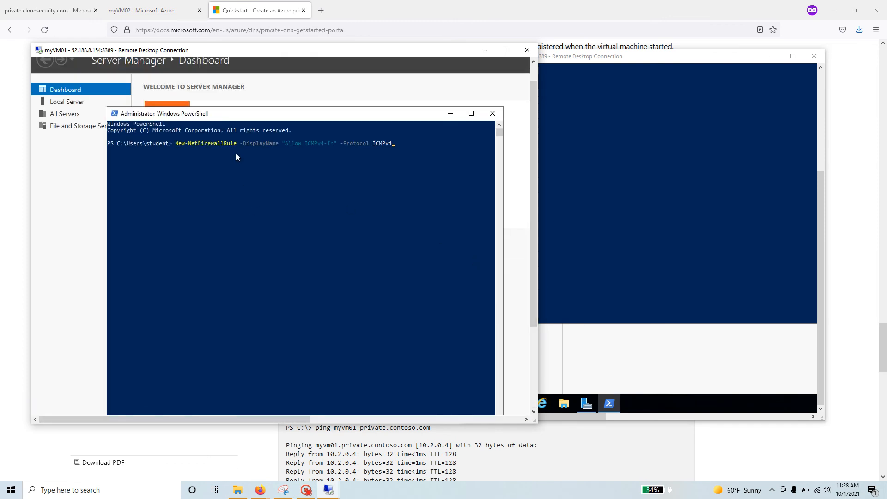
key(Return)
Paste the firewall rule command into myVM02's PowerShell through the window's edit menu.
click(643, 184)
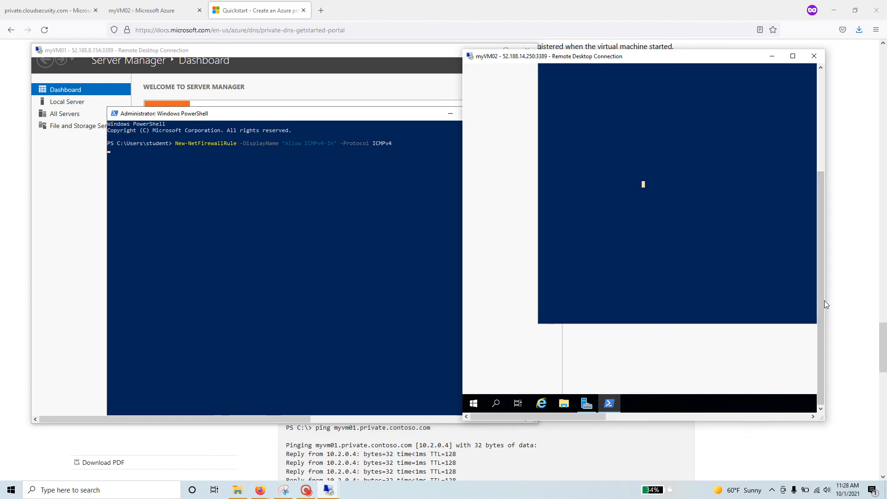
drag(823, 301, 825, 194)
right_click(652, 177)
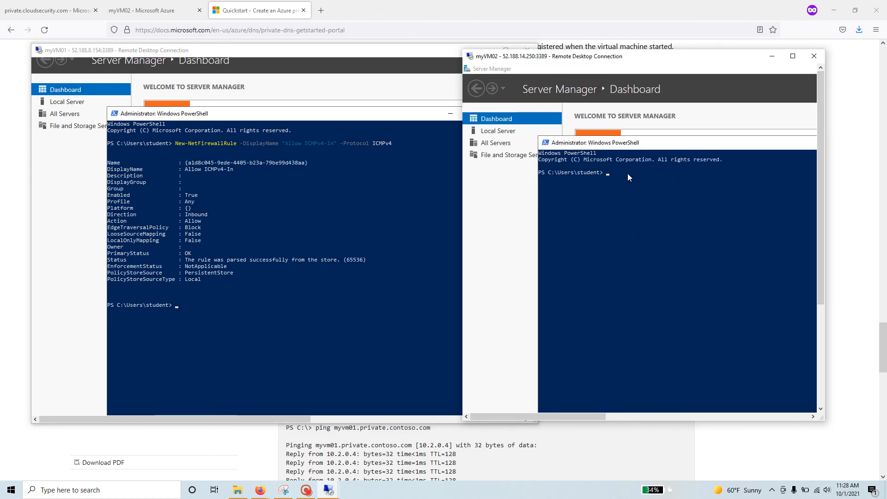
right_click(596, 145)
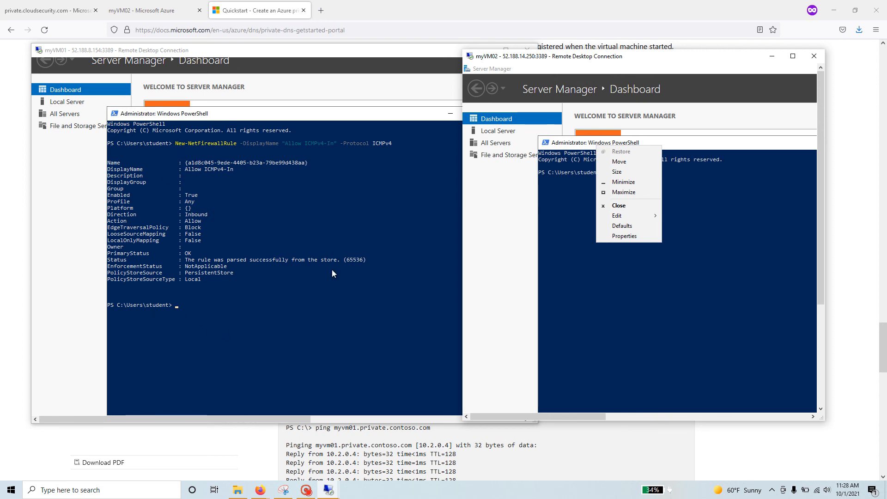
click(719, 228)
right_click(653, 178)
right_click(609, 140)
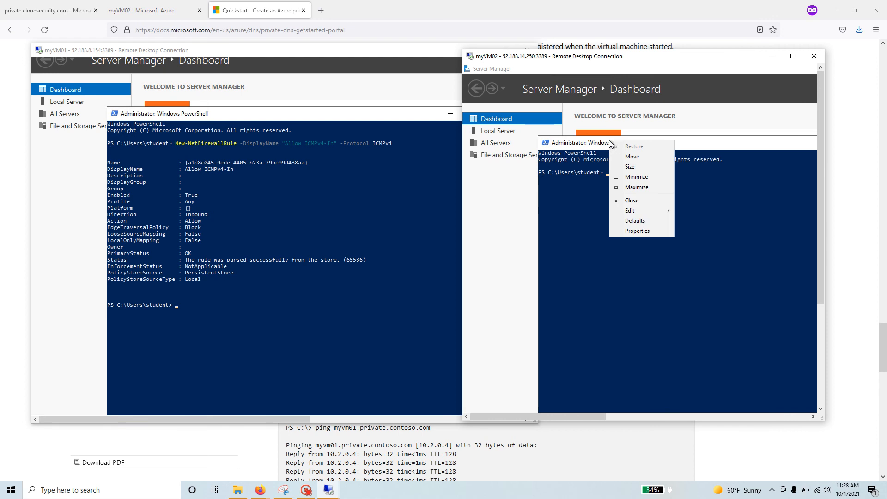
mouse_move(668, 214)
click(702, 230)
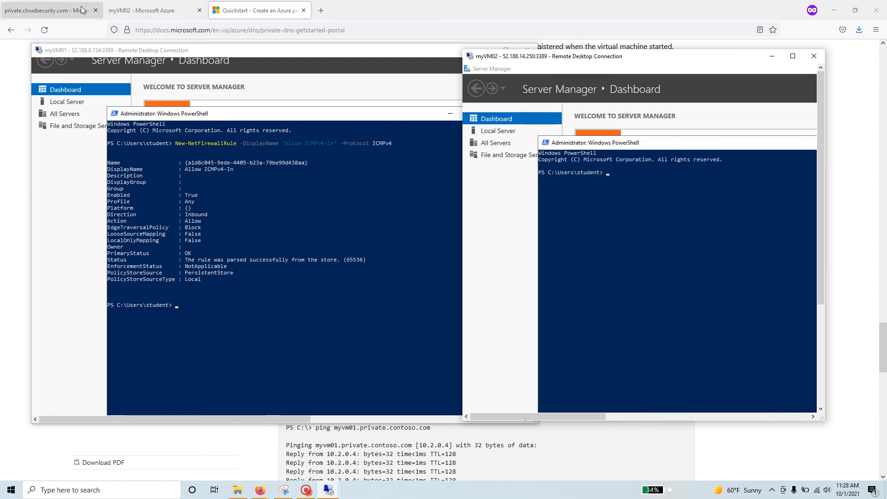
Recopy the ICMPv4 rule command from the docs and paste it into myVM02's console.
click(47, 11)
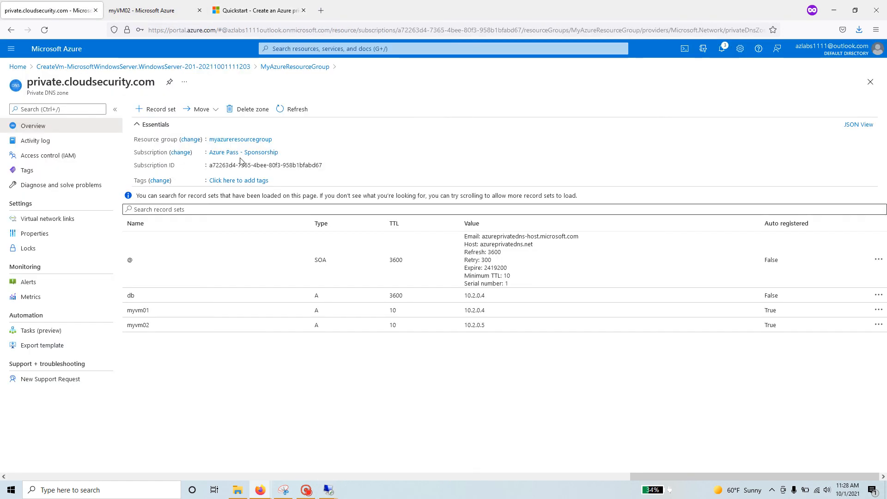
click(239, 10)
click(685, 235)
key(alt+Tab)
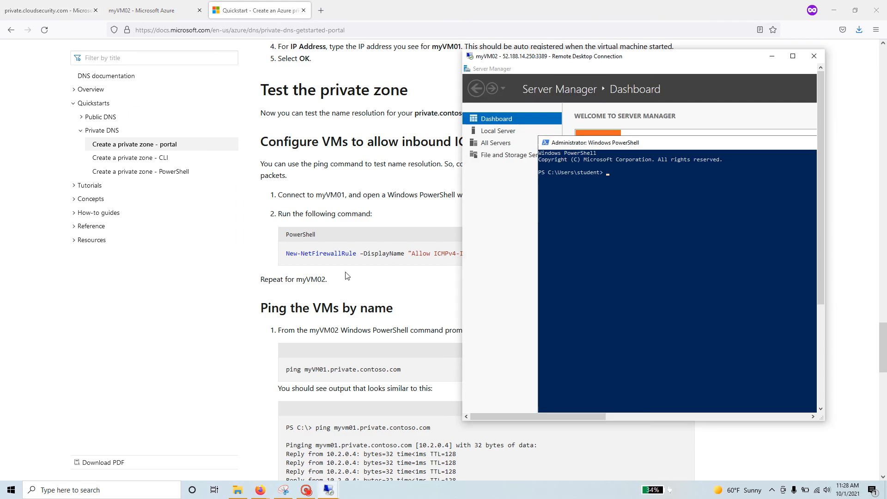
right_click(638, 181)
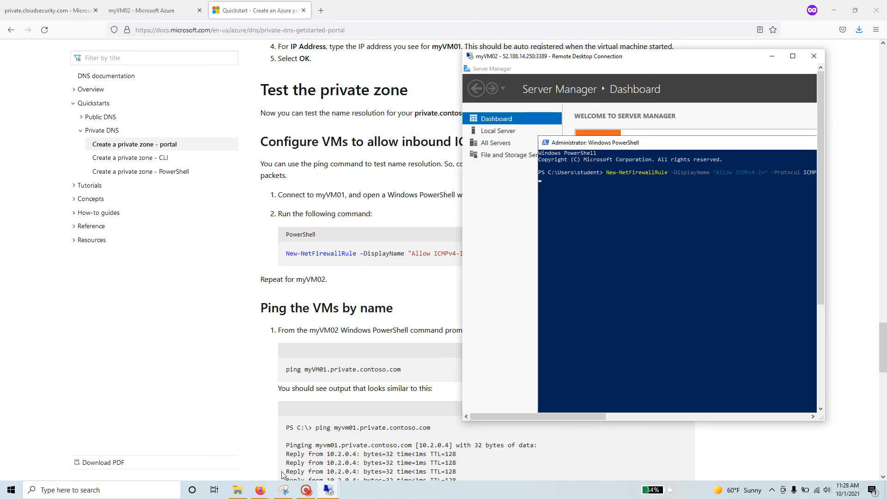
Move the myVM01 session window left and narrow it.
mouse_move(329, 489)
click(306, 448)
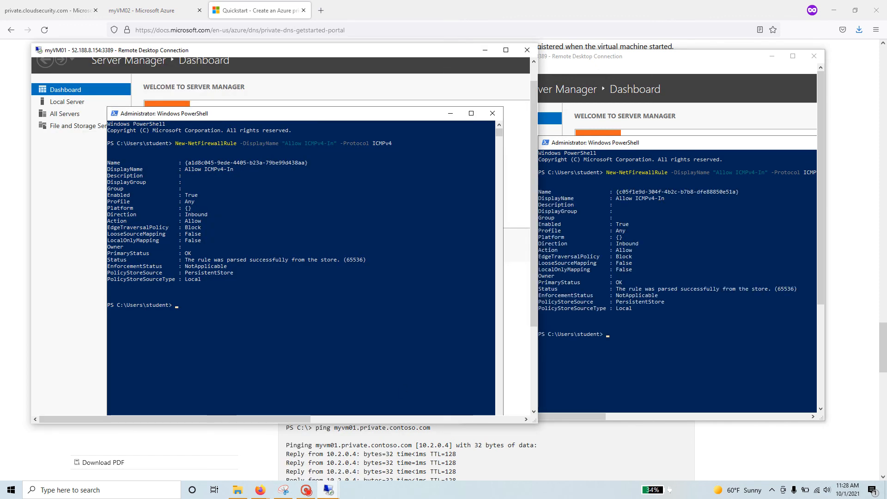
drag(382, 51, 346, 36)
drag(501, 300, 425, 307)
click(179, 291)
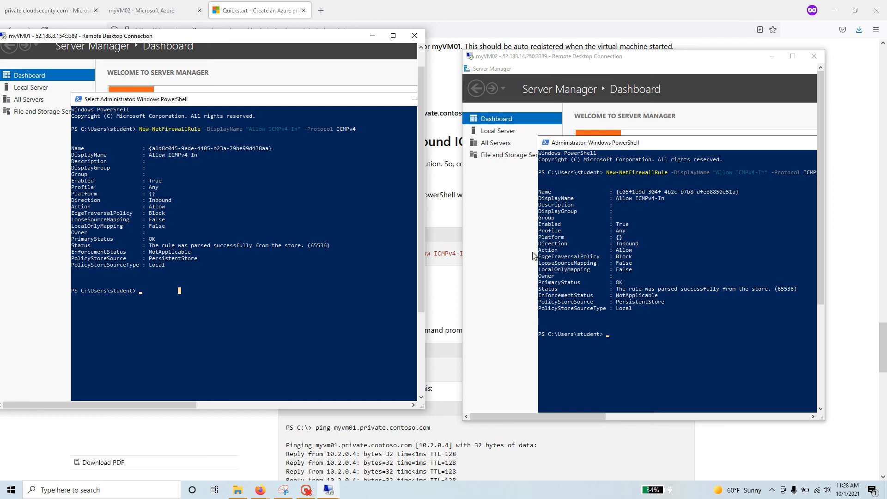
Run hostname on myVM02 and myVM01, then ping myvm02 from myVM01, getting replies from 10.2.0.5.
click(628, 334)
text(hos)
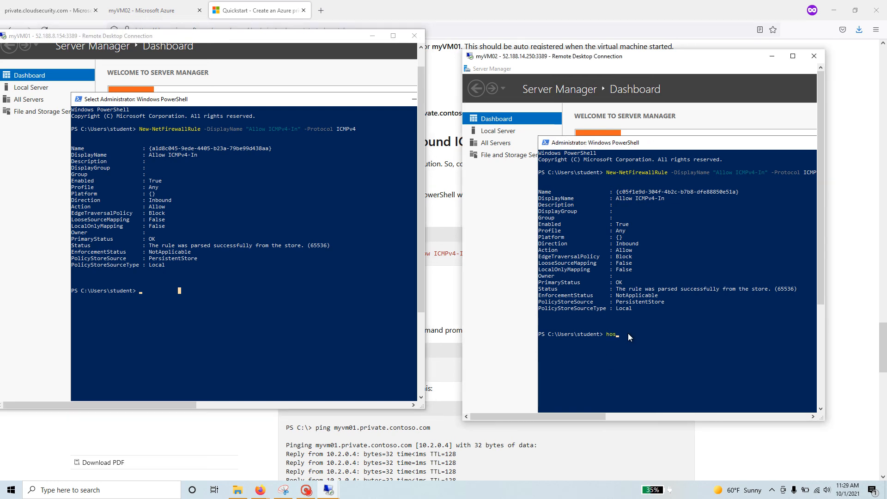
text(tname)
key(Return)
click(192, 292)
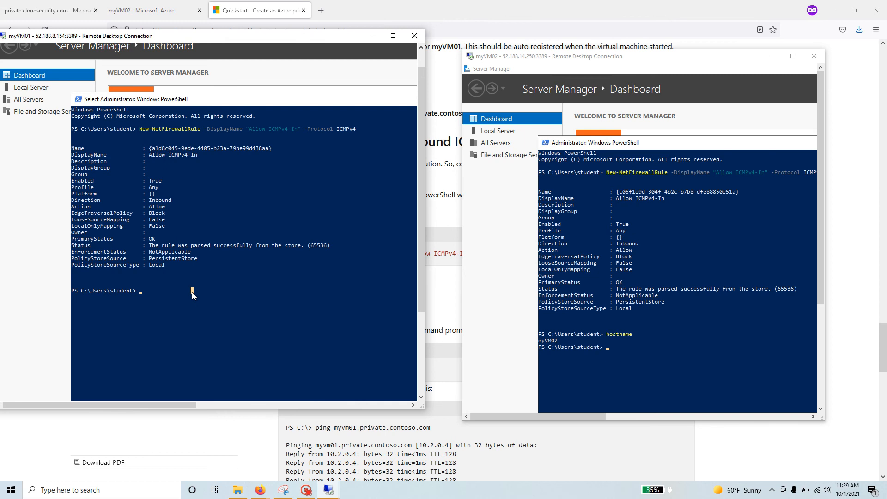
text(hostname)
key(Return)
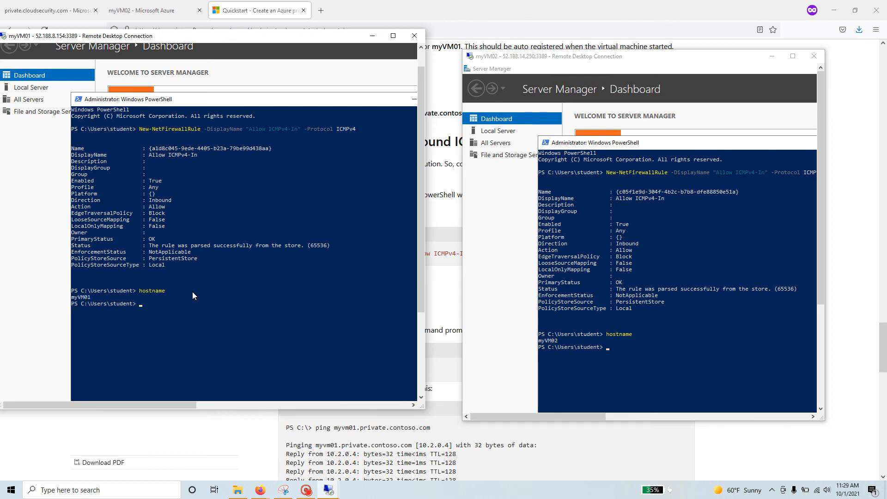
text(ping myvm02)
key(Return)
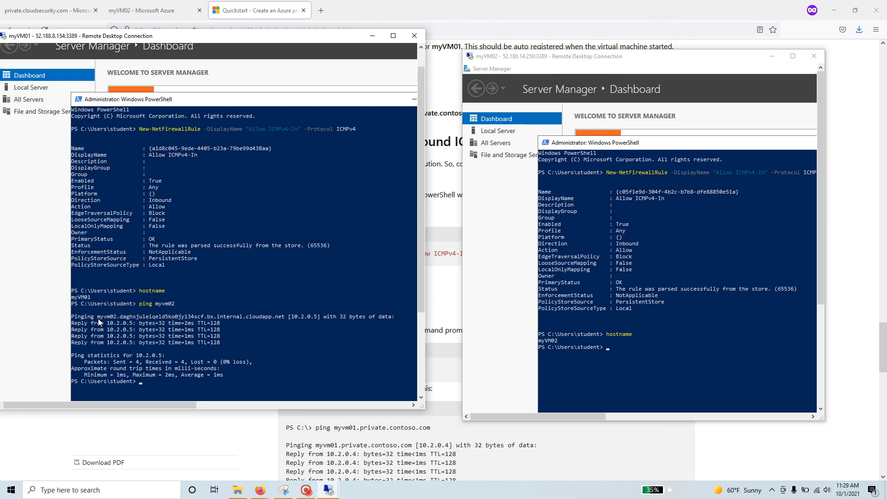
Run ping myvm2.private.cloudsecurity.com in myVM01's PowerShell, entering the host name with a typo.
drag(95, 317, 213, 319)
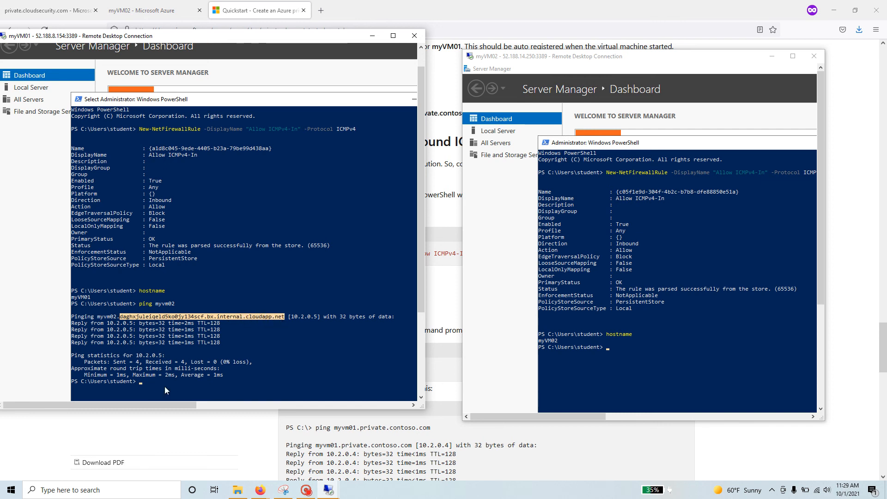
click(164, 386)
click(202, 382)
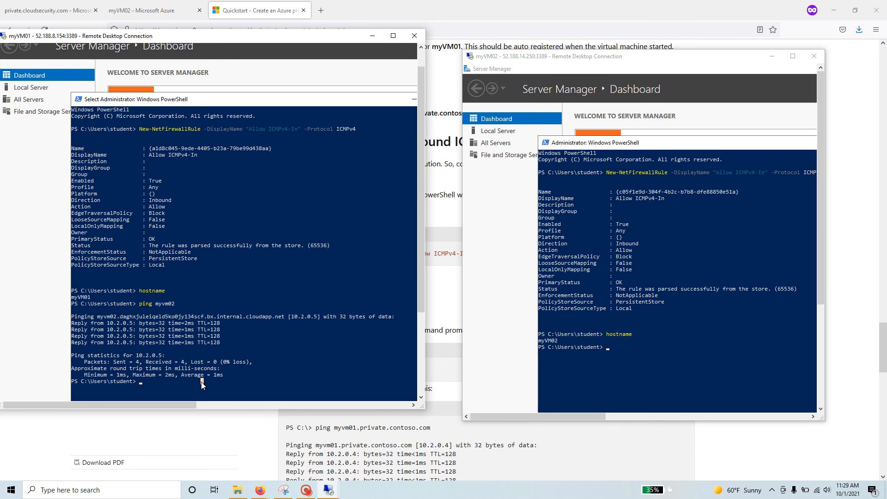
right_click(201, 382)
text(ping myvm2.private.c)
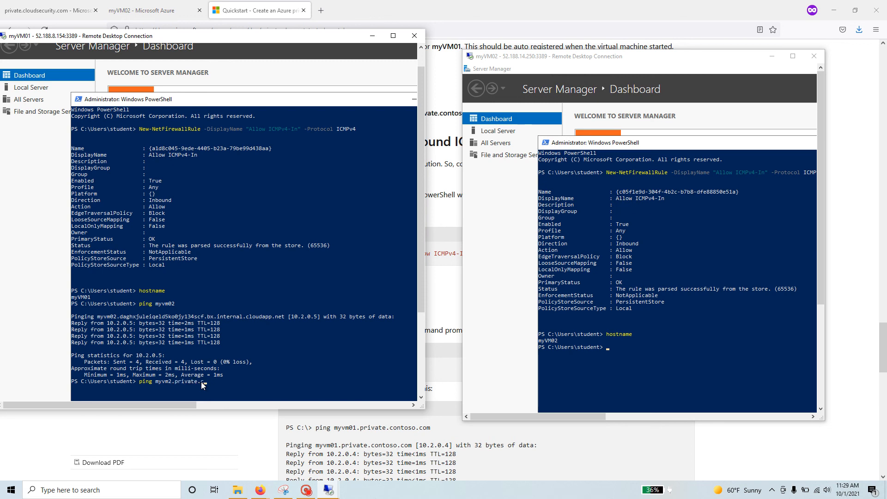
text(loudsecurity.com)
key(Return)
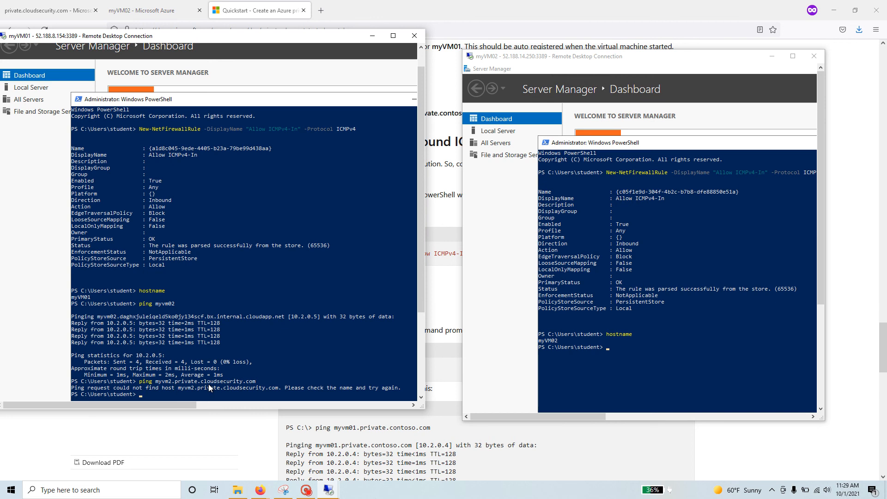
Correct the host name and ping myvm02.private.cloudsecurity.com.
key(Up)
key(Left)
key(Left)
text(0)
key(Return)
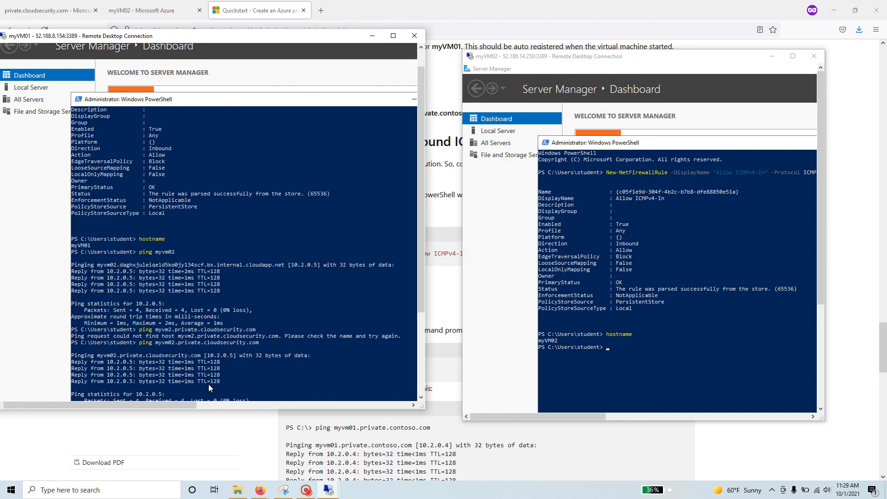
key(Return)
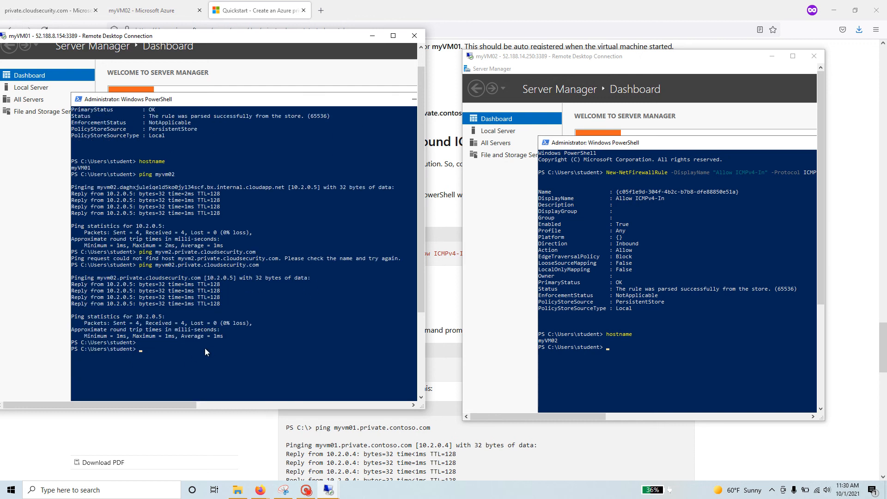
Compare the internal cloudapp.net name with the private zone name, then ping myvm02 again.
scroll(209, 351, up, 4)
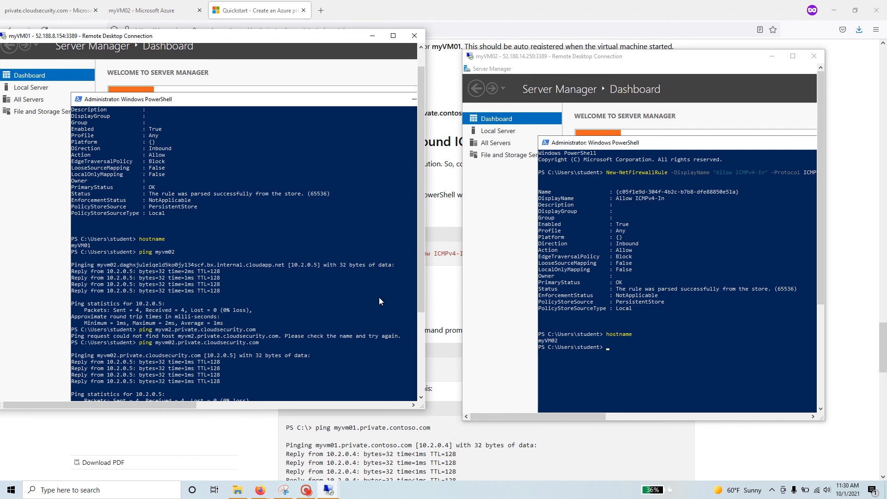
key(Up)
drag(421, 297, 420, 335)
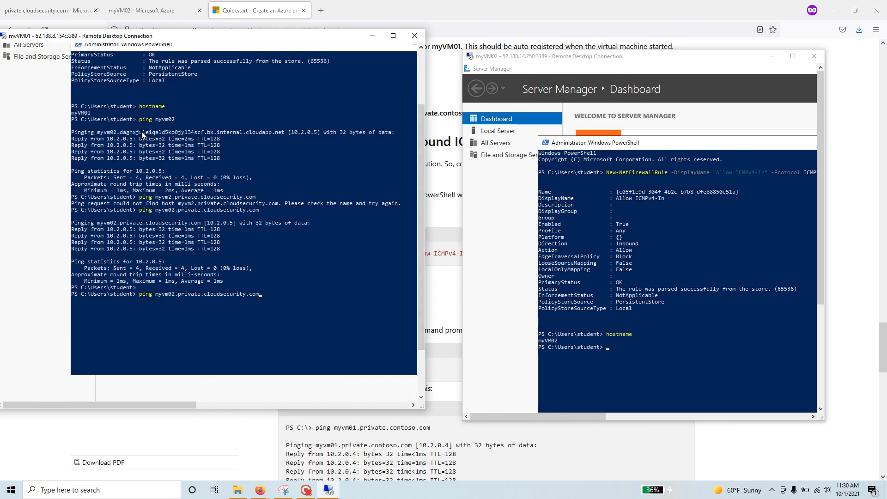
drag(119, 132, 296, 132)
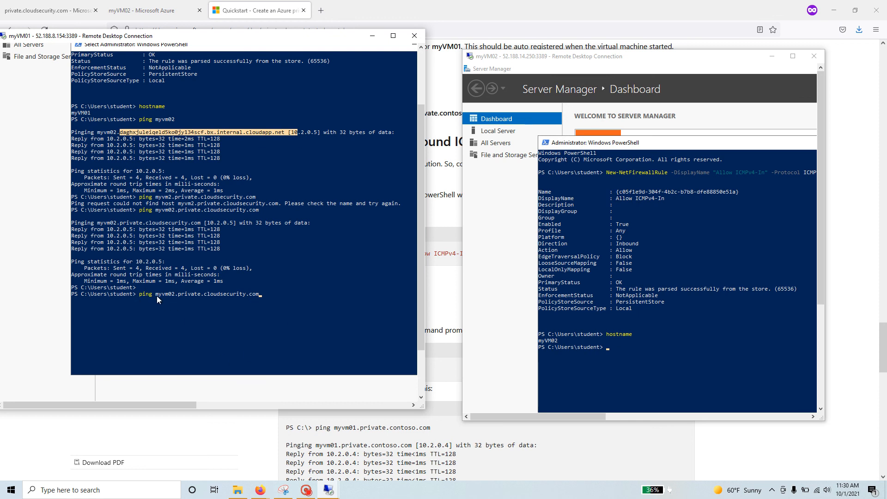
drag(157, 293, 276, 292)
click(276, 293)
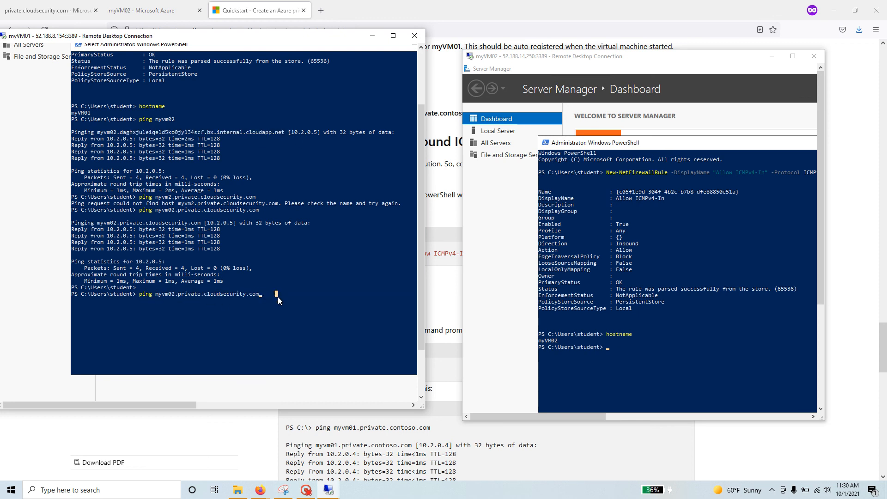
key(Return)
key(Return)
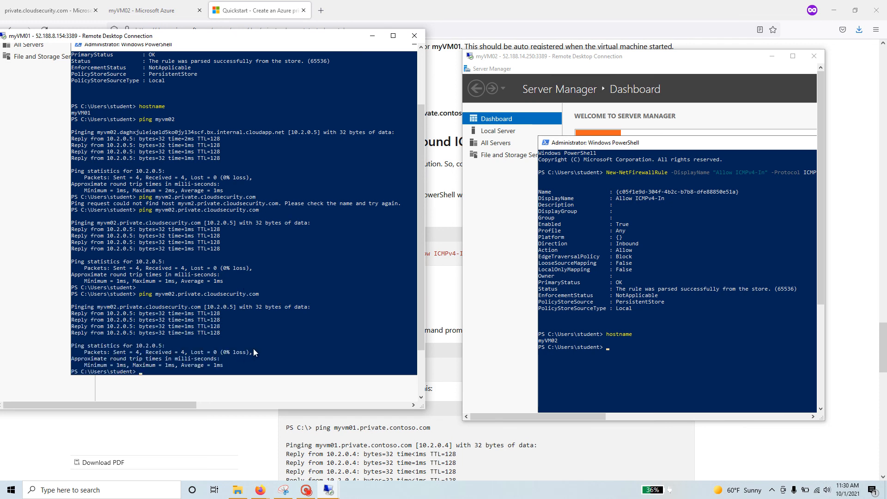
Ping db.private.cloudsecurity.com, resolving to 10.2.0.4 with 0% loss.
scroll(256, 344, down, 3)
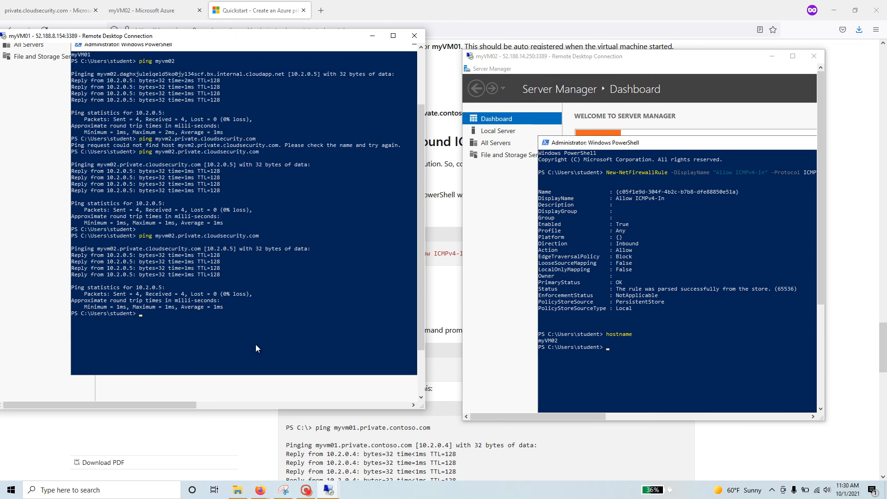
key(Up)
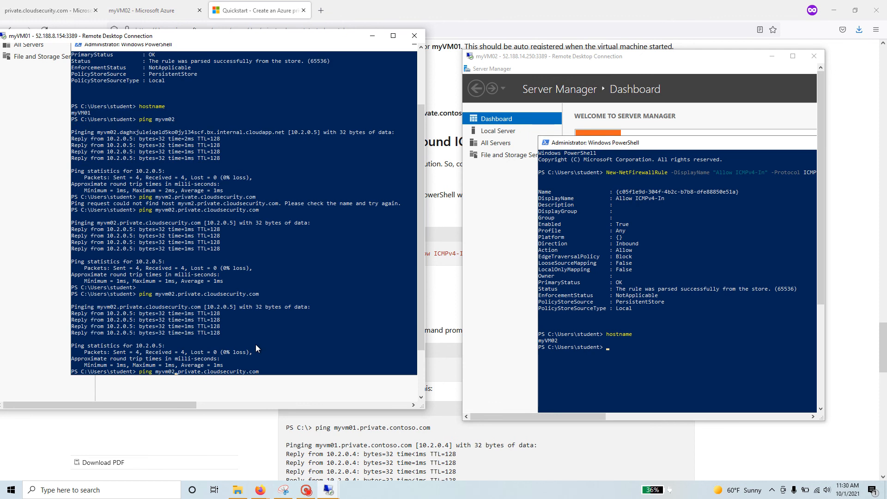
key(BackSpace)
key(BackSpace)
key(BackSpace)
key(BackSpace)
key(BackSpace)
key(BackSpace)
text(db)
key(Return)
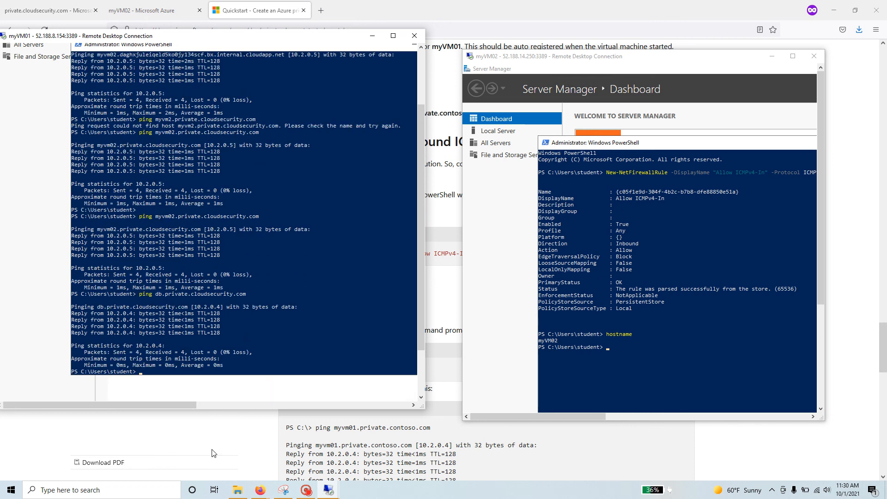
click(259, 422)
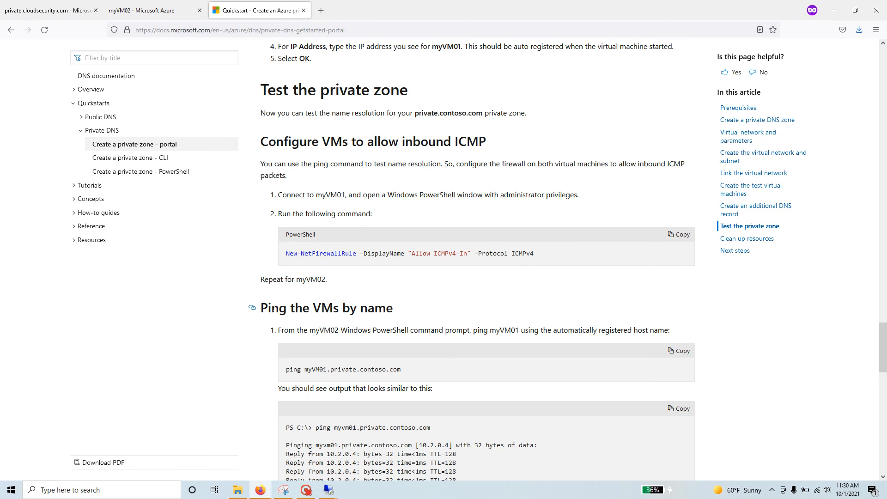
drag(271, 307, 406, 308)
scroll(434, 308, down, 3)
scroll(436, 309, down, 8)
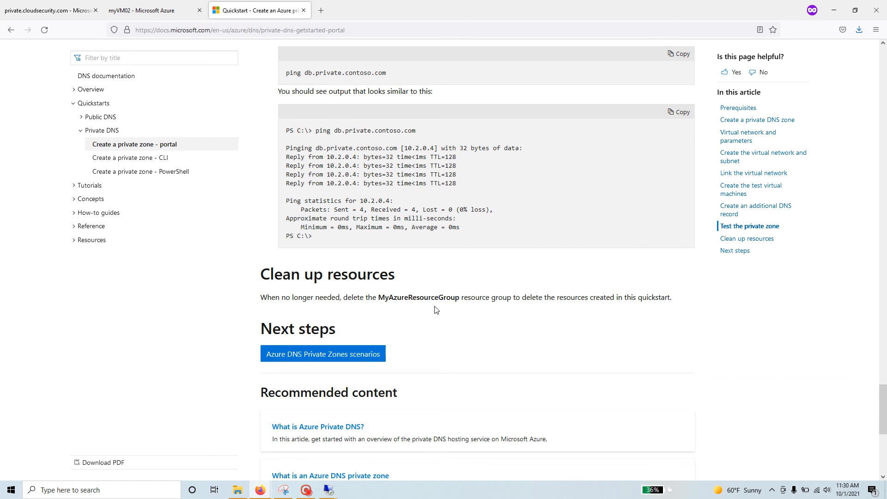
scroll(437, 310, up, 5)
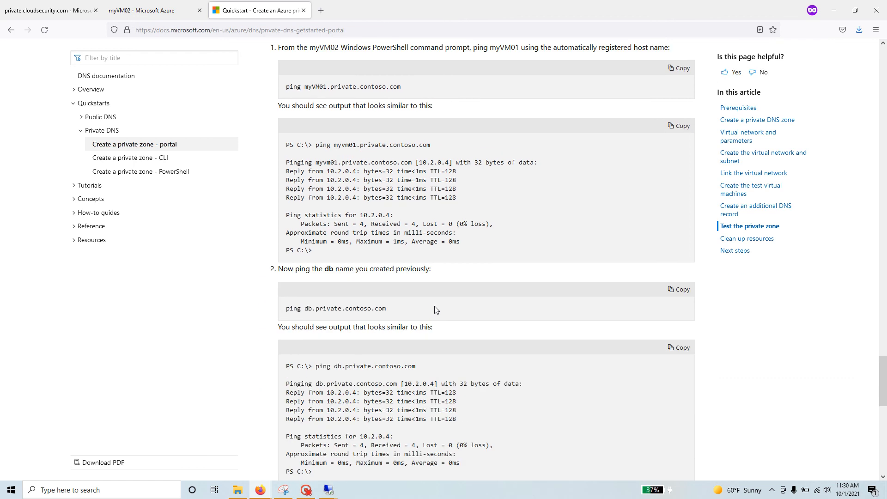
scroll(436, 310, up, 8)
key(alt+Tab)
key(alt+Tab)
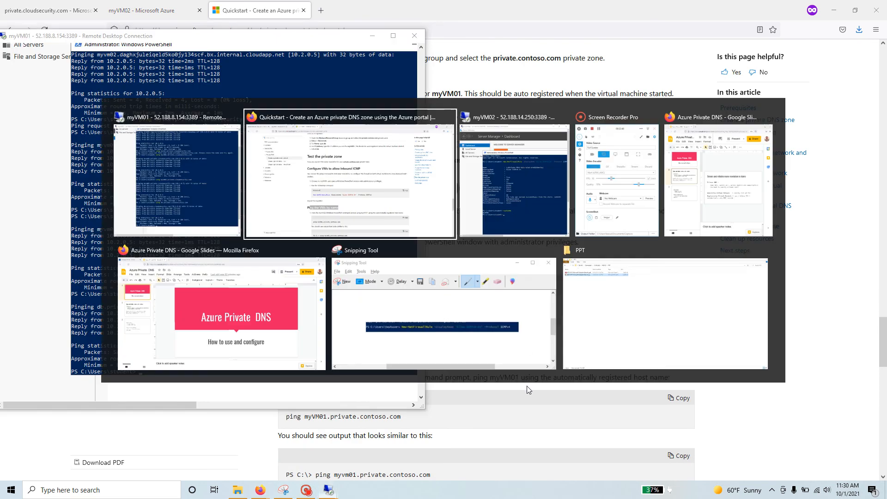
key(alt+Tab)
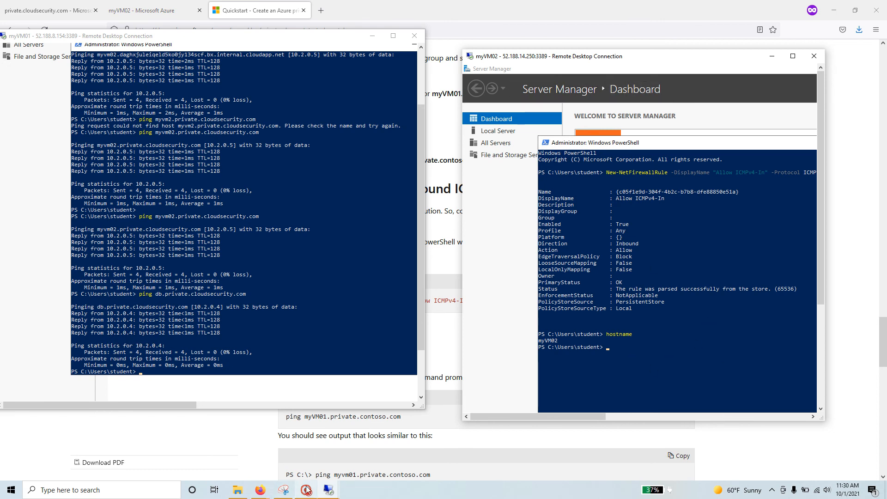
mouse_move(306, 490)
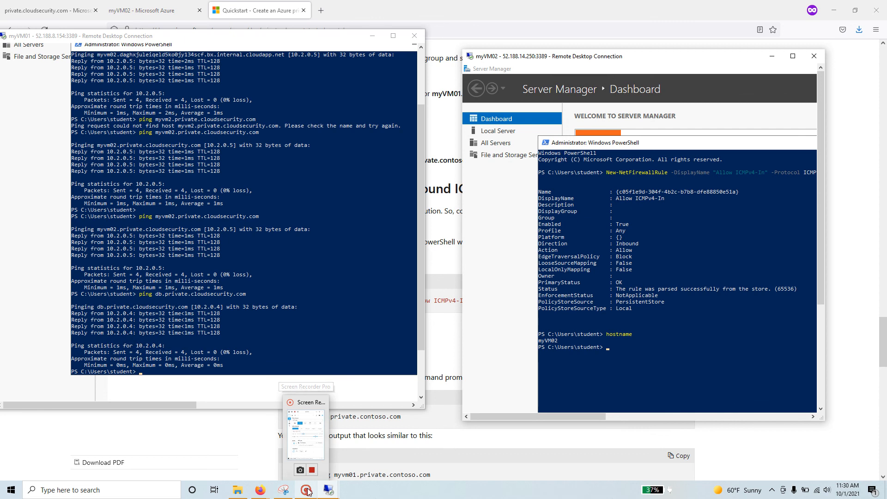
click(307, 491)
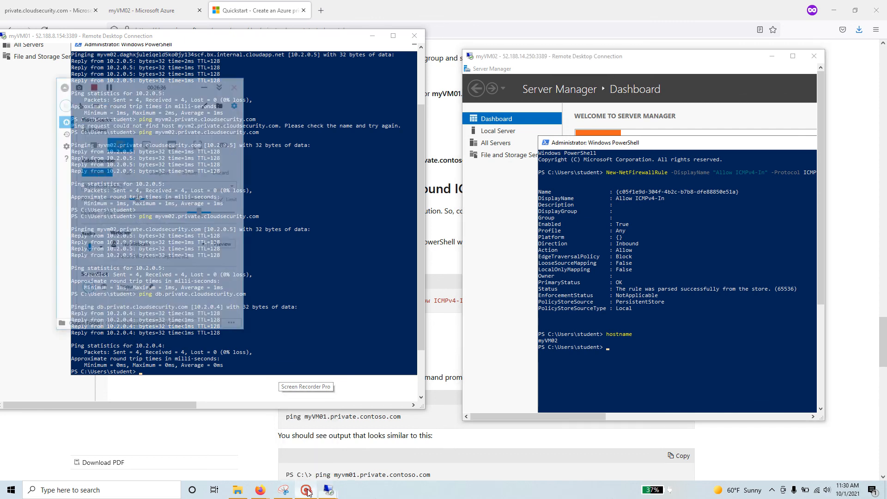